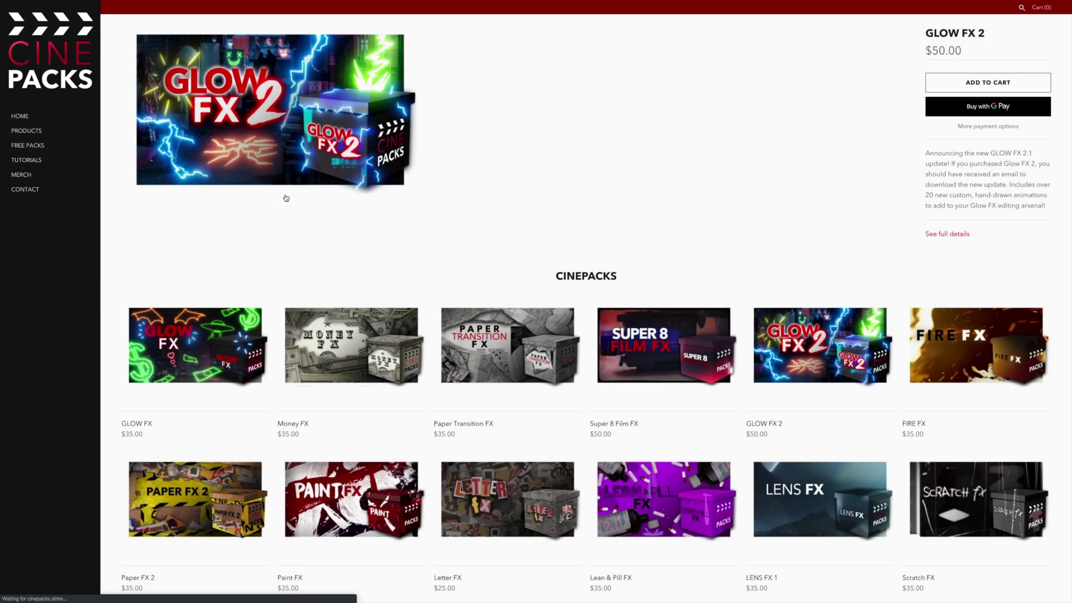
- Open the GLOW FX product in the CinePacks store and look over the page
{"action": "left_click", "coordinate": [211, 333]}
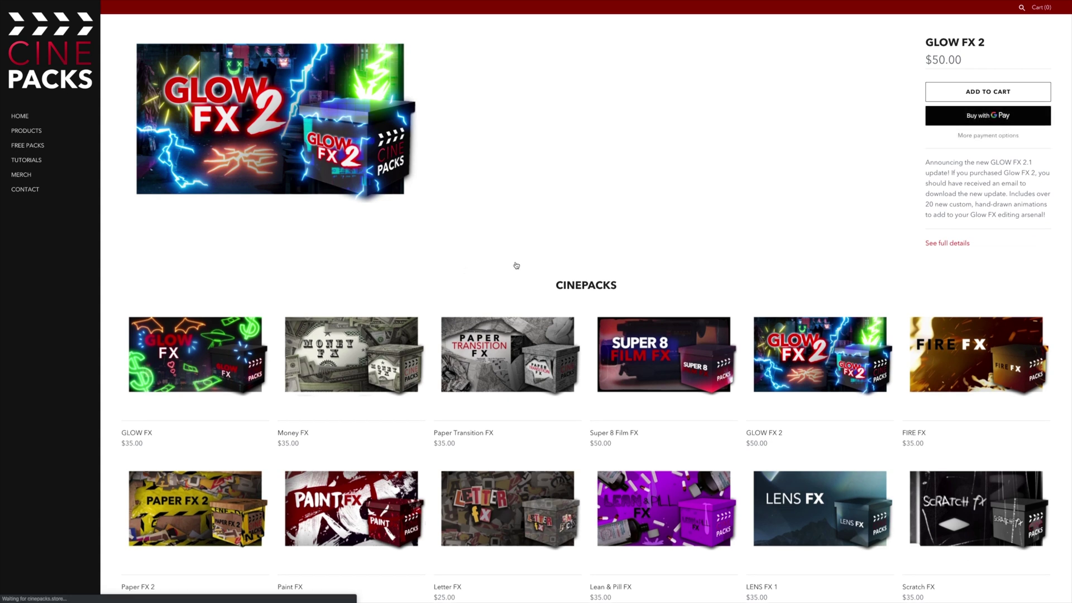
{"action": "scroll", "coordinate": [664, 238], "scroll_direction": "down", "scroll_amount": 6}
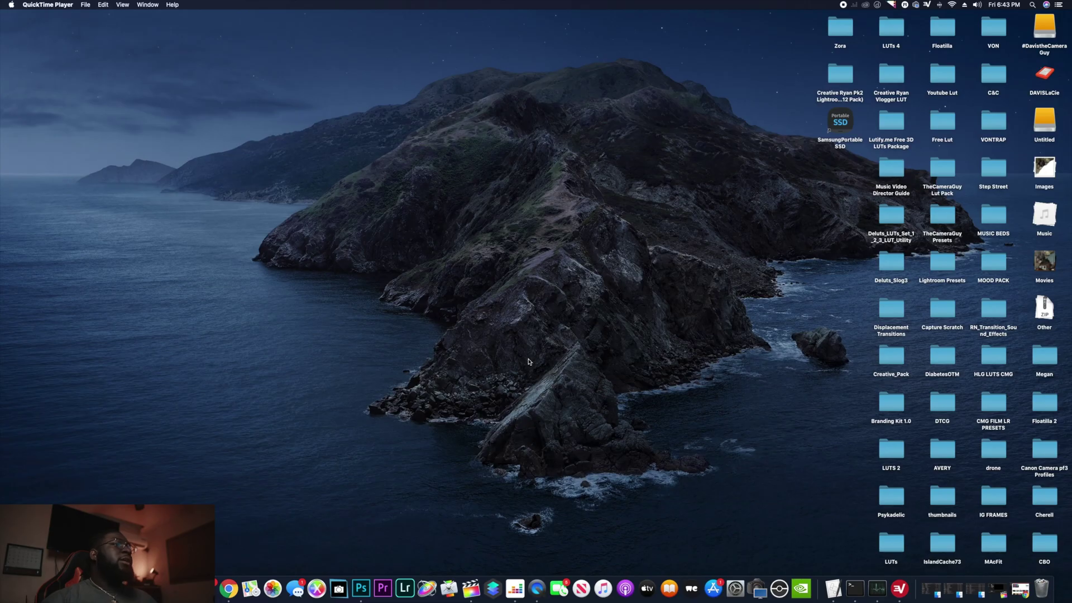
- Switch to Final Cut Pro, select the music video clip in the timeline, and open the titles and generators library
{"action": "left_click", "coordinate": [471, 592]}
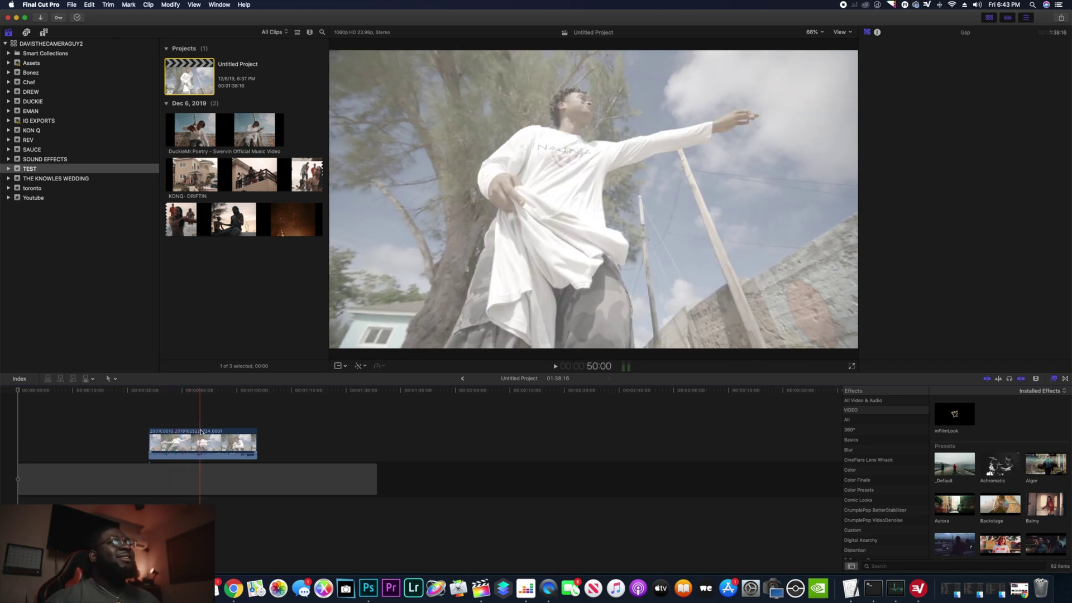
{"action": "left_click", "coordinate": [175, 442]}
{"action": "key", "text": "super+6"}
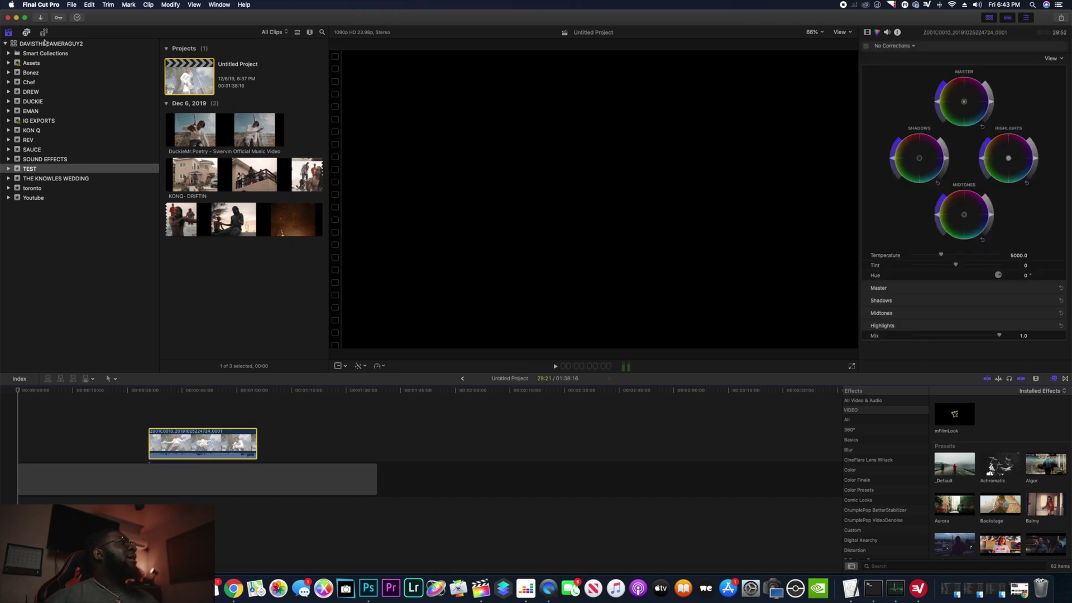
{"action": "left_click", "coordinate": [43, 32]}
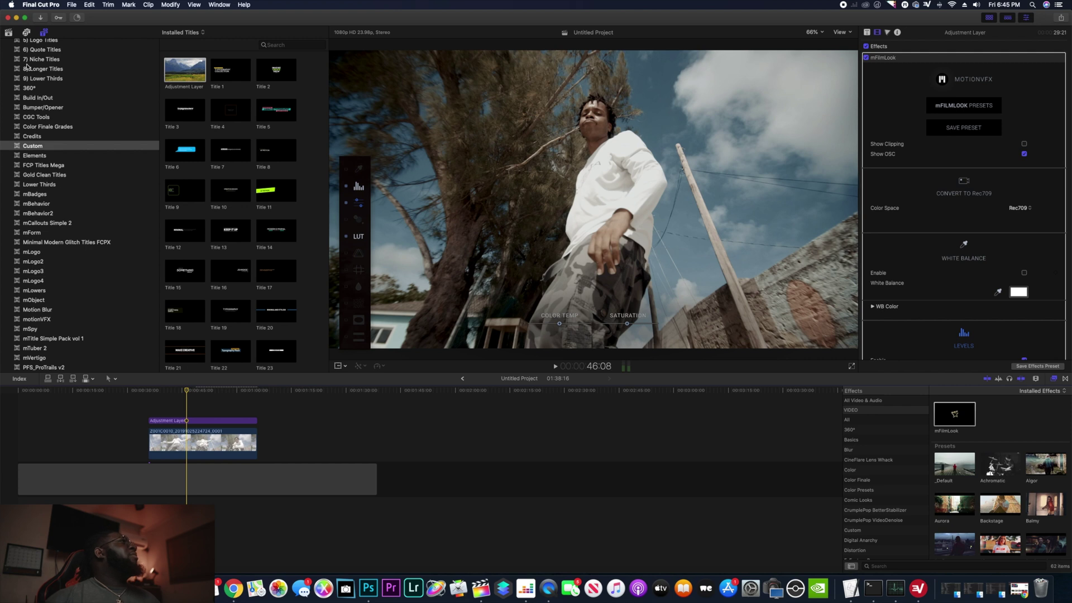
- Expand the Assets event in the clip library and open its CinePacks Glow FX 2.0 collection
{"action": "key", "text": "super+1"}
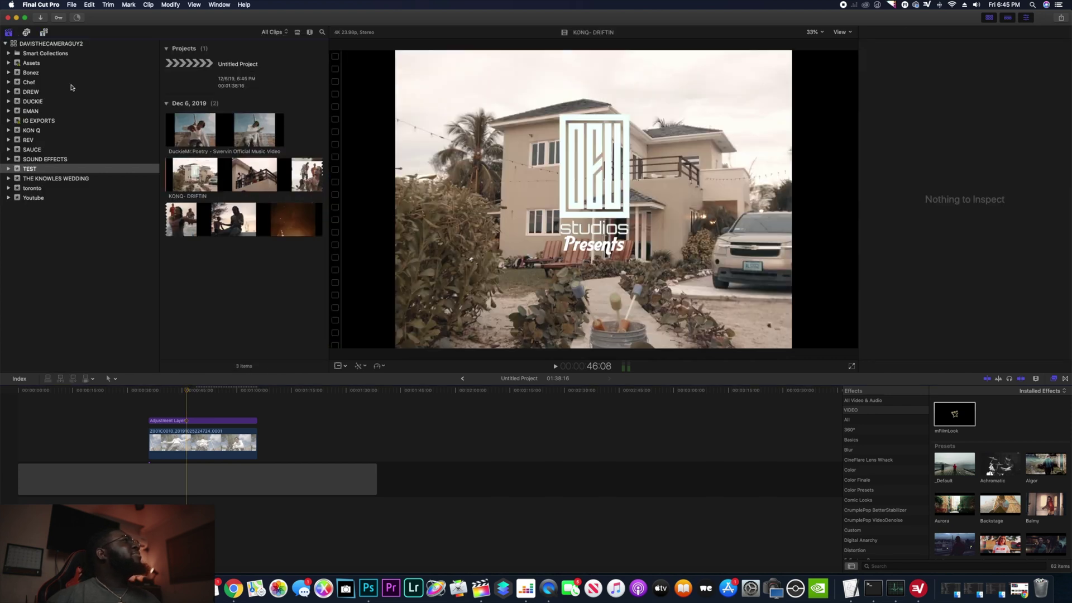
{"action": "left_click", "coordinate": [35, 63]}
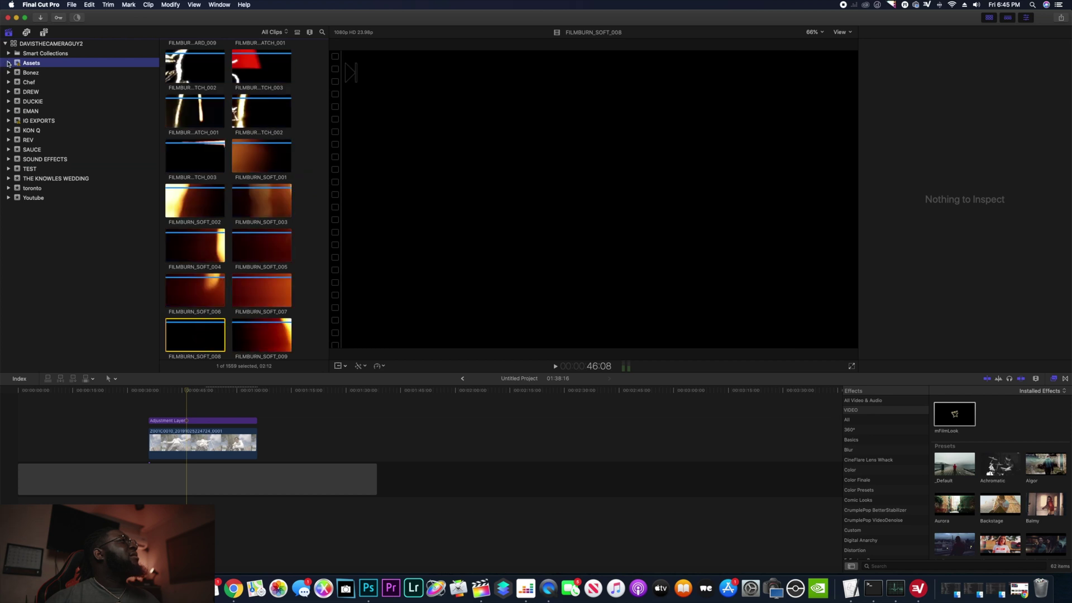
{"action": "left_click", "coordinate": [8, 63]}
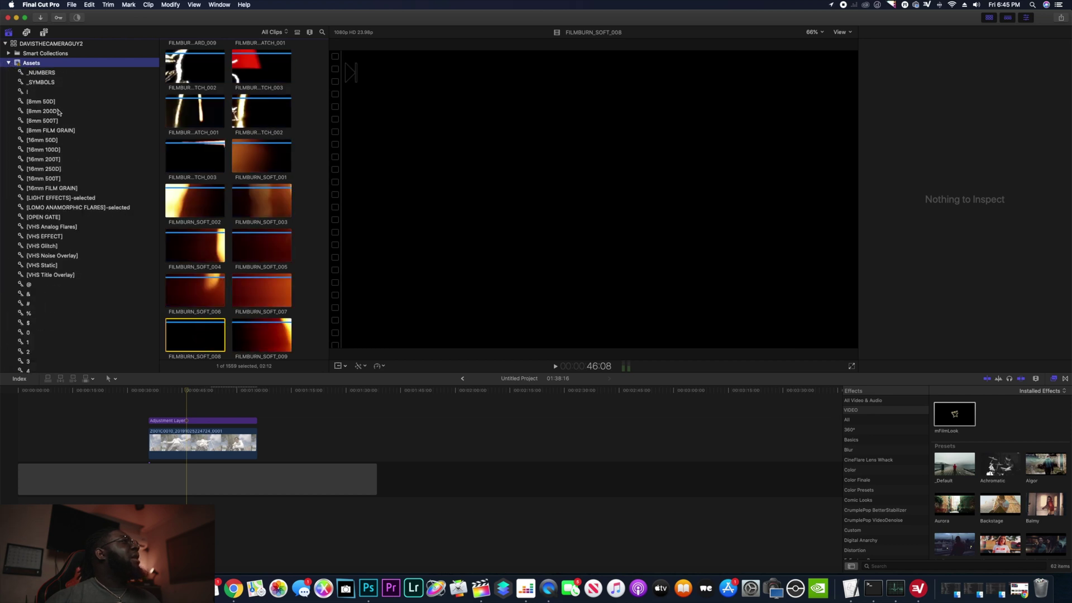
{"action": "scroll", "coordinate": [48, 211], "scroll_direction": "down", "scroll_amount": 12}
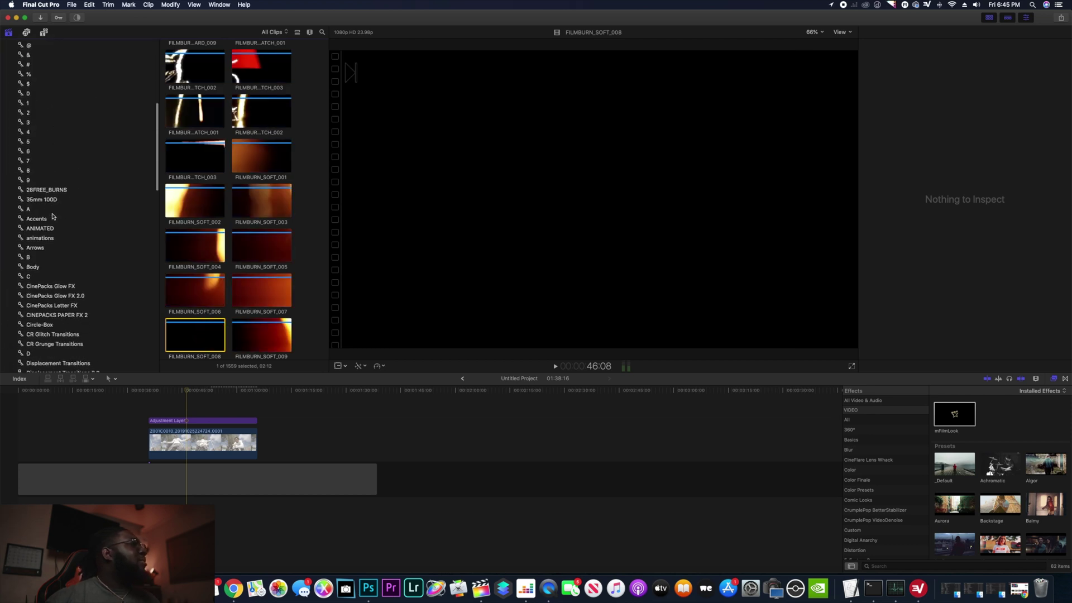
{"action": "scroll", "coordinate": [62, 211], "scroll_direction": "down", "scroll_amount": 1}
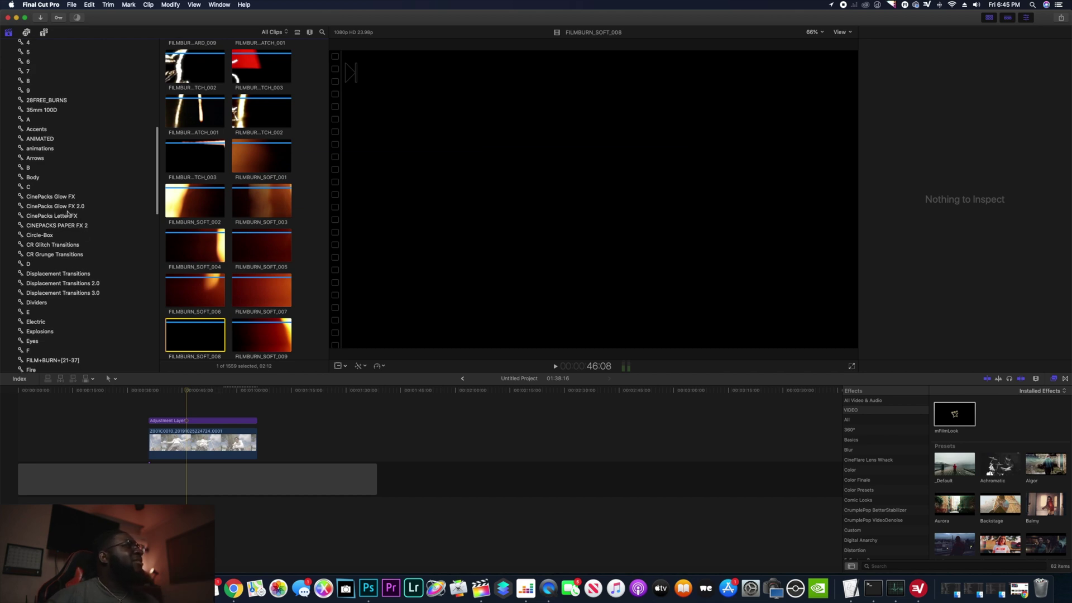
{"action": "left_click", "coordinate": [68, 215]}
{"action": "left_click", "coordinate": [100, 207]}
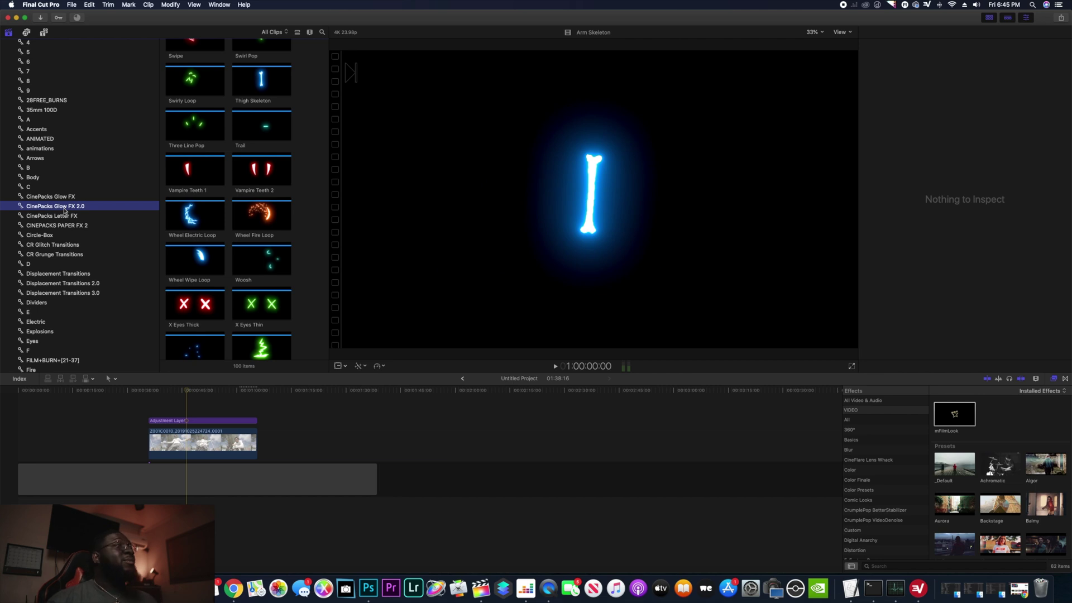
- Look through the CinePacks Glow FX 2.0 animations and preview the Speed Lines clip
{"action": "scroll", "coordinate": [199, 149], "scroll_direction": "up", "scroll_amount": 10}
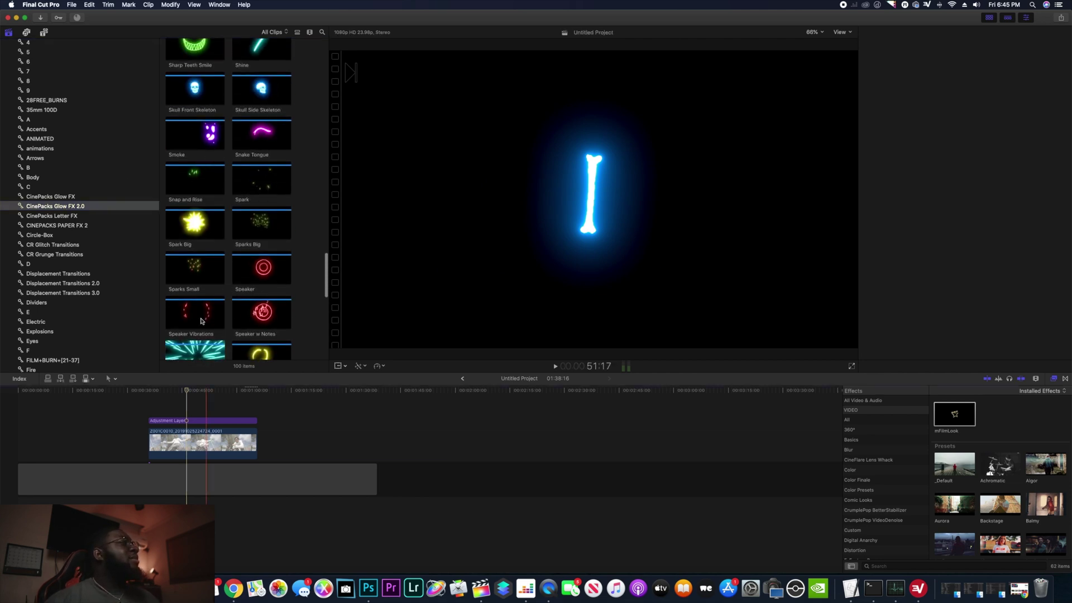
{"action": "key", "text": "super+4"}
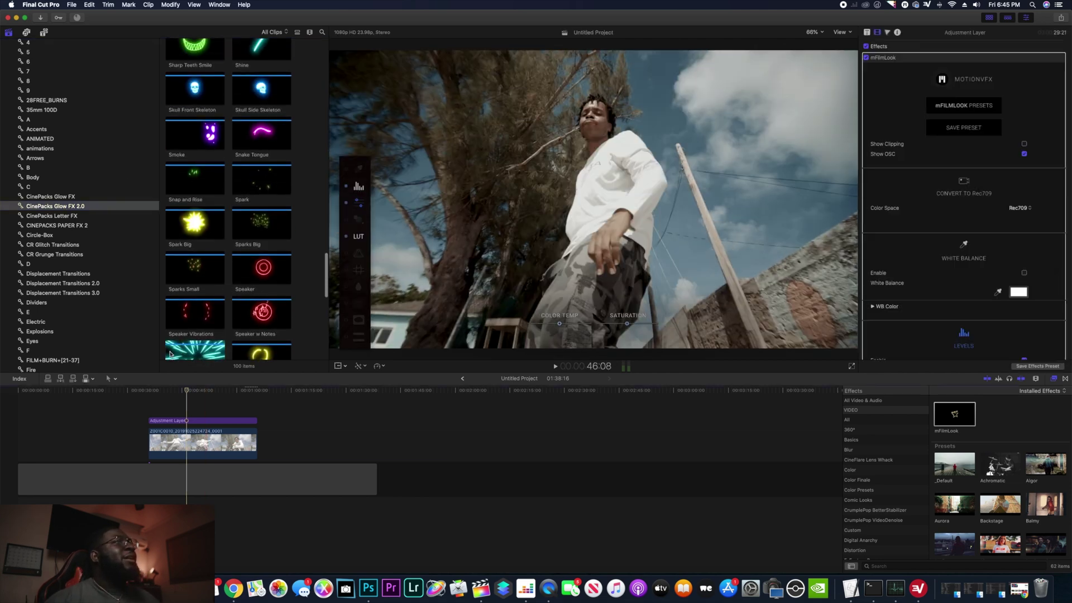
{"action": "left_click", "coordinate": [170, 354]}
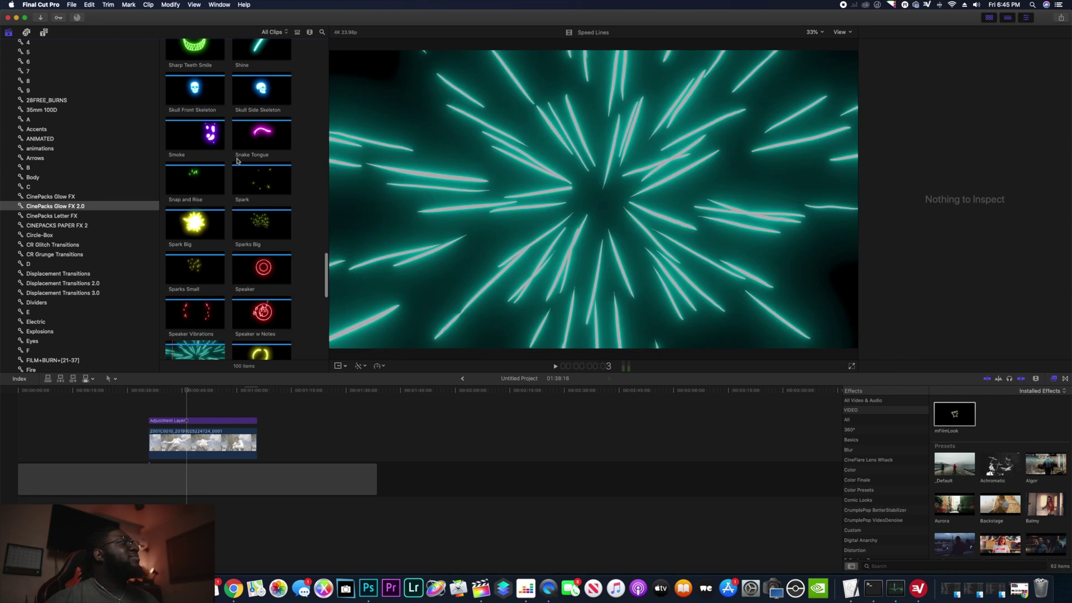
{"action": "scroll", "coordinate": [236, 160], "scroll_direction": "up", "scroll_amount": 15}
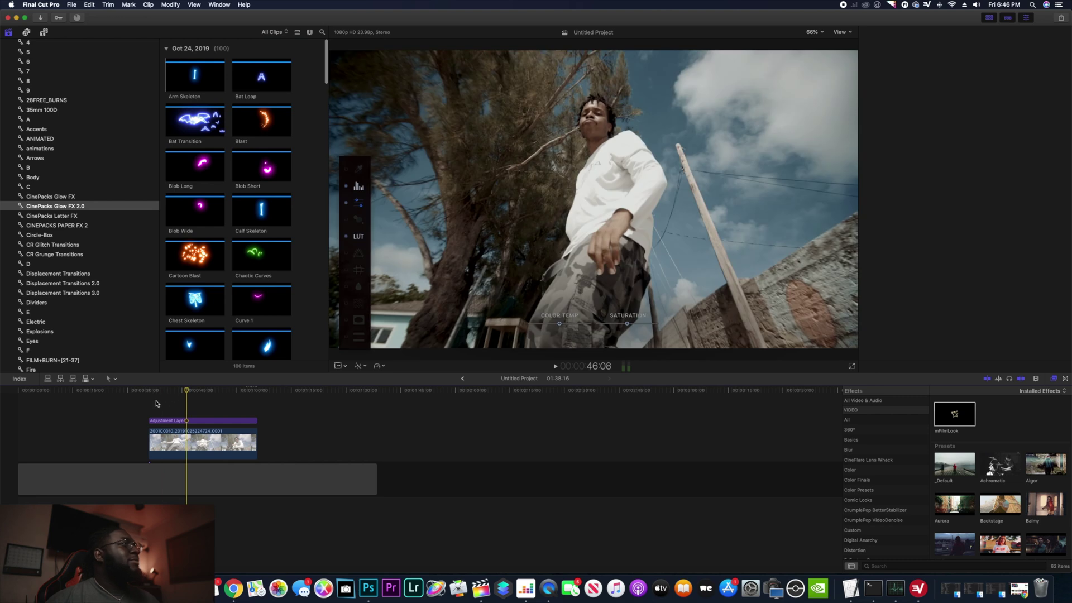
- Play the music video clip from its beginning to find a moment for a glow effect
{"action": "key", "text": "super+4"}
{"action": "left_click_drag", "start_coordinate": [160, 394], "coordinate": [151, 393]}
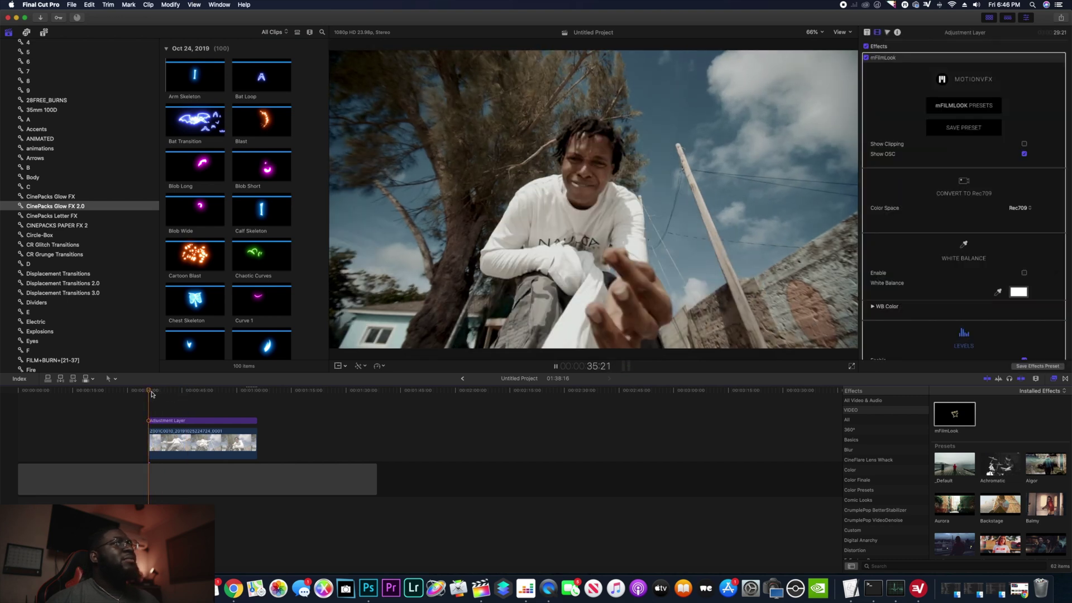
{"action": "key", "text": "space"}
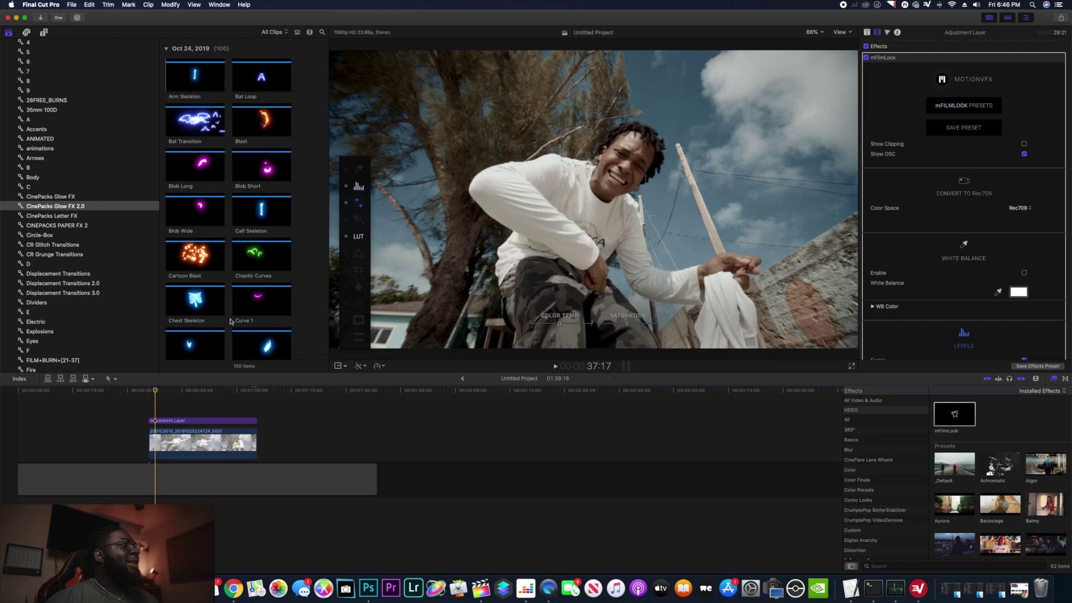
- Browse the Glow FX 2.0 animations and place Explosion Small 2 above the adjustment layer near the playhead
{"action": "left_click", "coordinate": [186, 306]}
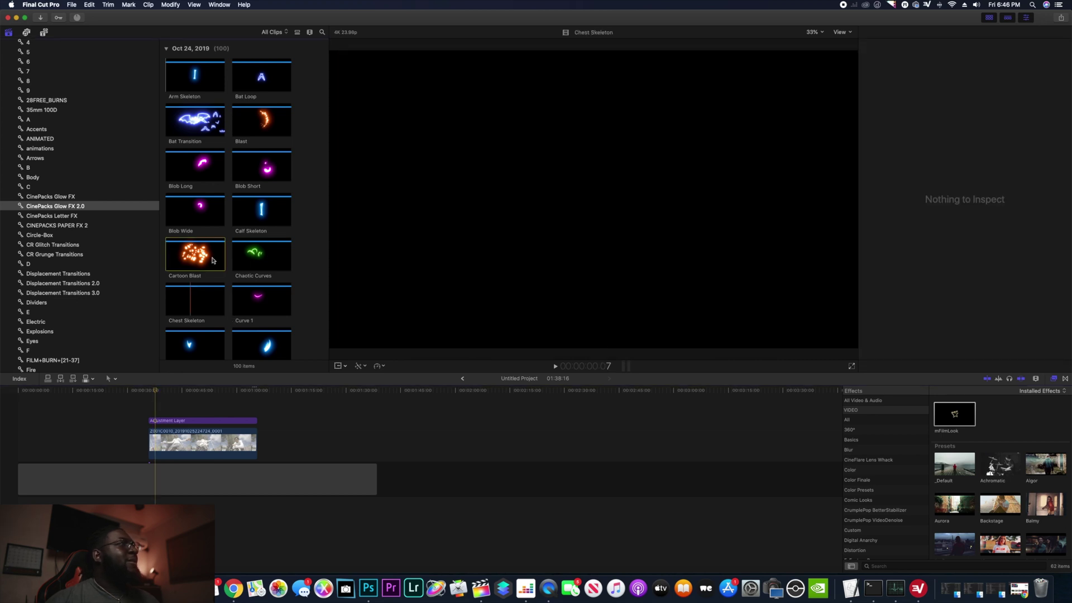
{"action": "scroll", "coordinate": [179, 257], "scroll_direction": "down", "scroll_amount": 1}
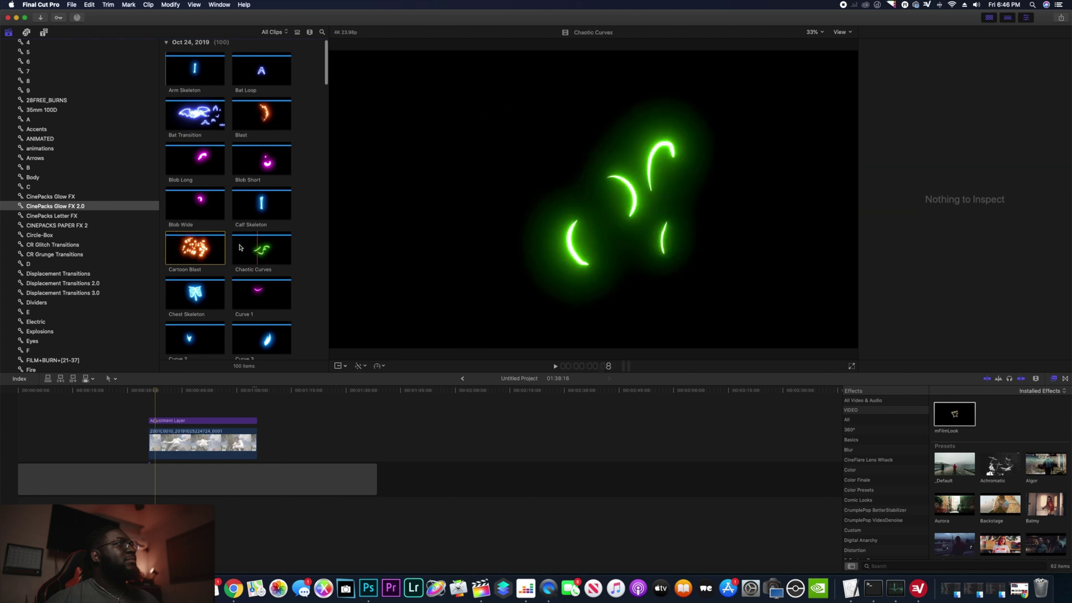
{"action": "scroll", "coordinate": [239, 290], "scroll_direction": "down", "scroll_amount": 3}
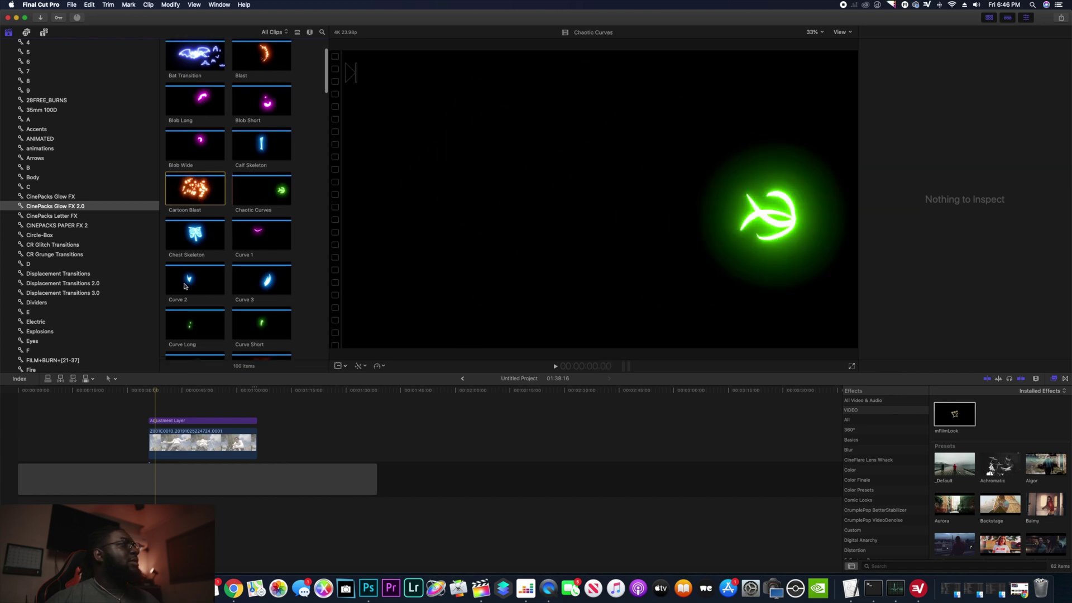
{"action": "scroll", "coordinate": [237, 291], "scroll_direction": "down", "scroll_amount": 2}
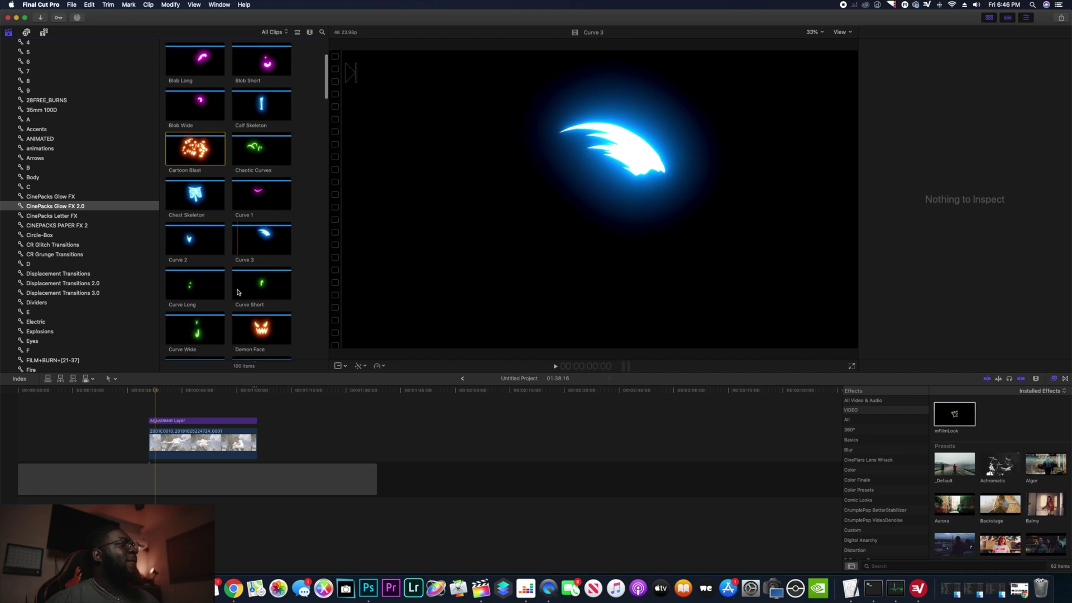
{"action": "scroll", "coordinate": [239, 293], "scroll_direction": "up", "scroll_amount": 1}
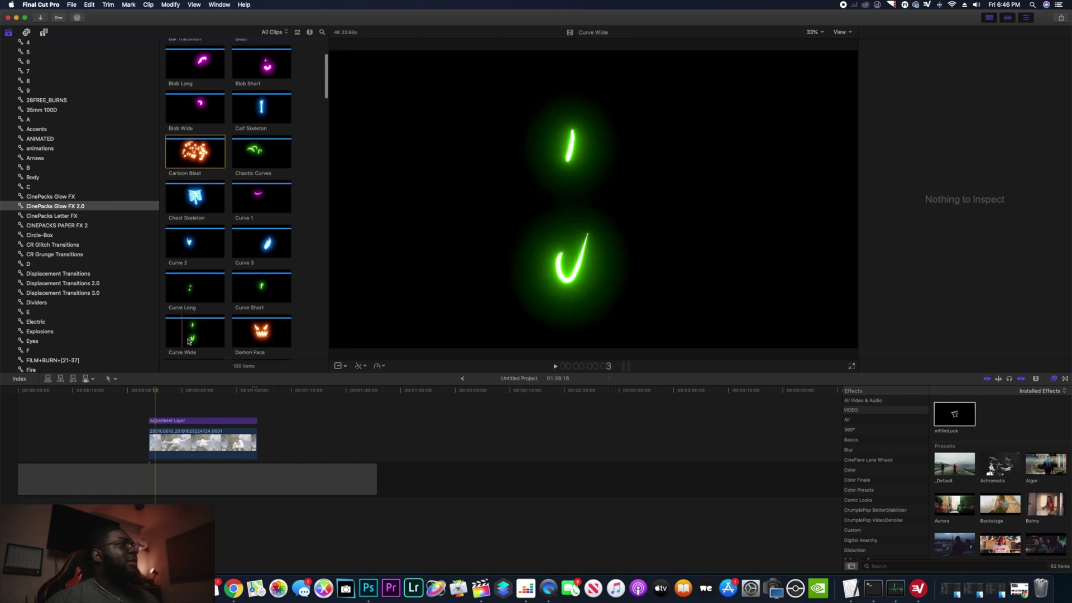
{"action": "scroll", "coordinate": [258, 309], "scroll_direction": "down", "scroll_amount": 4}
{"action": "scroll", "coordinate": [258, 310], "scroll_direction": "down", "scroll_amount": 2}
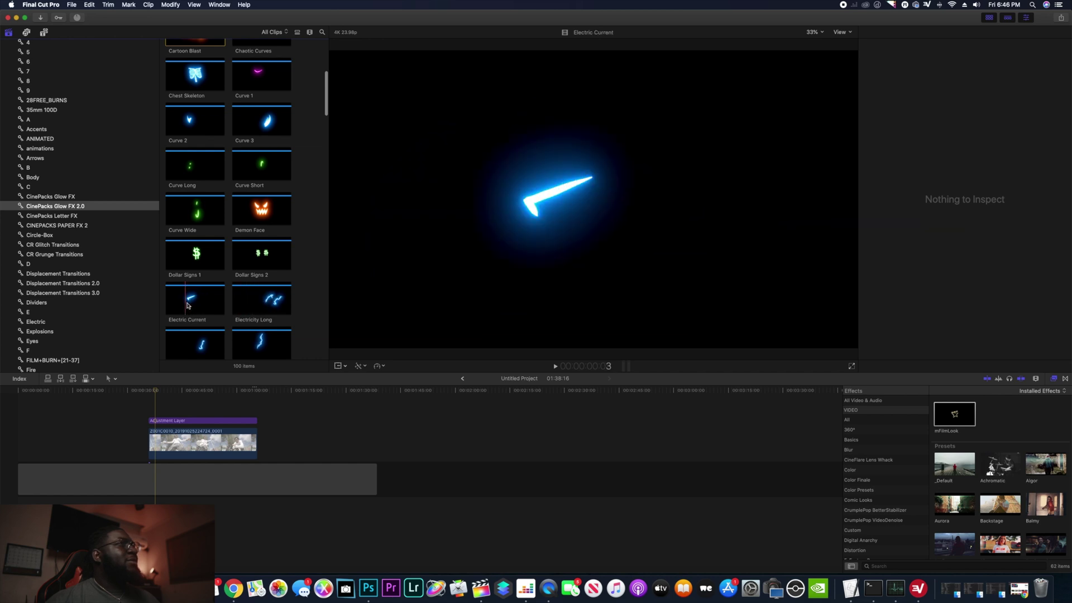
{"action": "scroll", "coordinate": [218, 306], "scroll_direction": "down", "scroll_amount": 1}
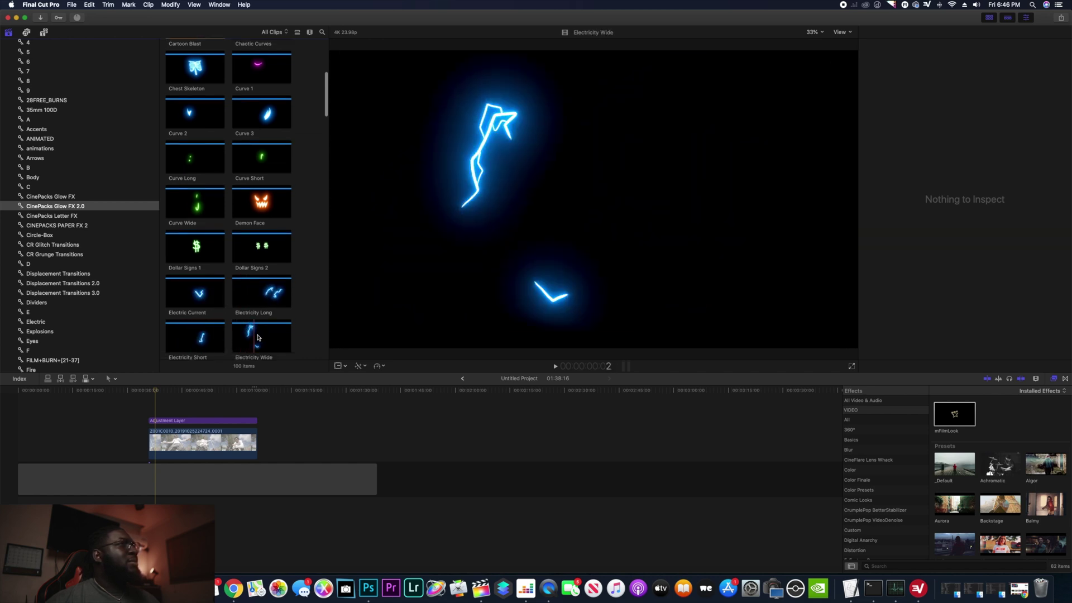
{"action": "scroll", "coordinate": [226, 335], "scroll_direction": "down", "scroll_amount": 5}
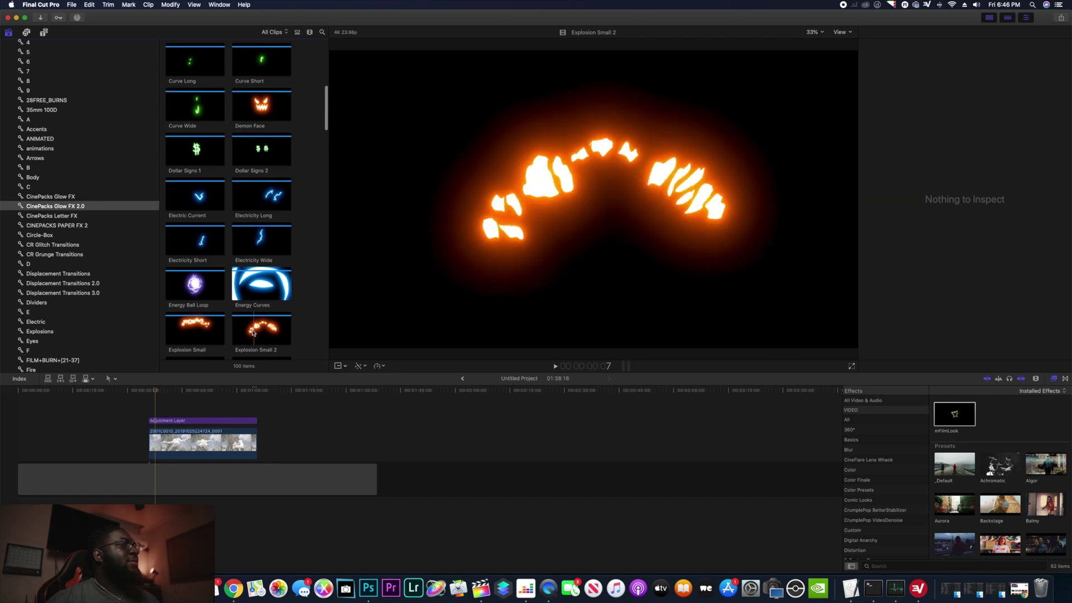
{"action": "left_click_drag", "start_coordinate": [252, 333], "coordinate": [158, 394]}
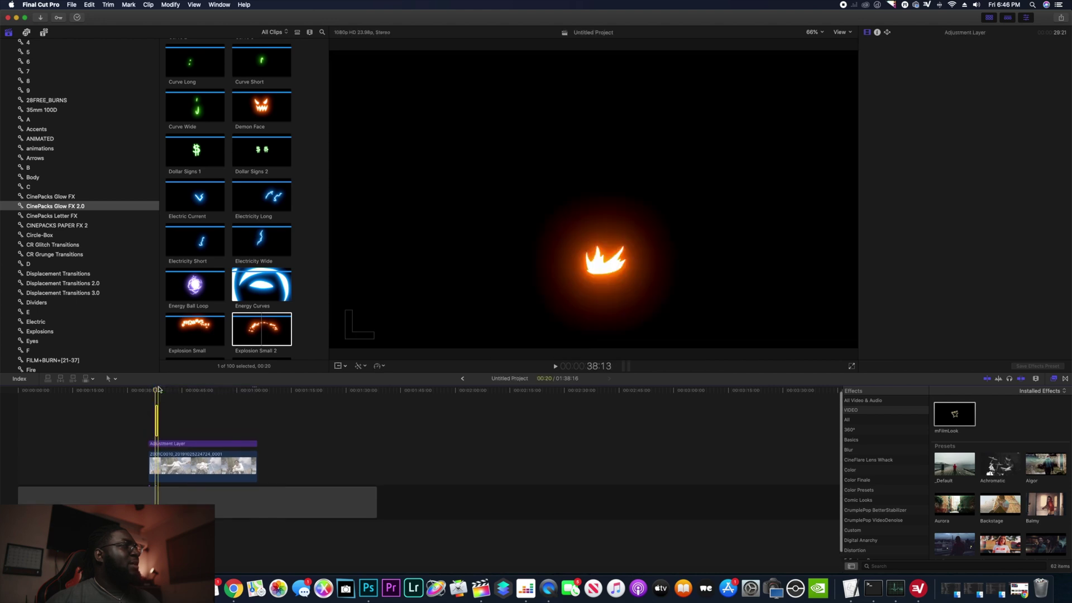
- Set the Explosion Small 2 clip's blend mode to Screen and move it earlier so it overlaps 37:03
{"action": "key", "text": "super+="}
{"action": "key", "text": "super+="}
{"action": "key", "text": "super+="}
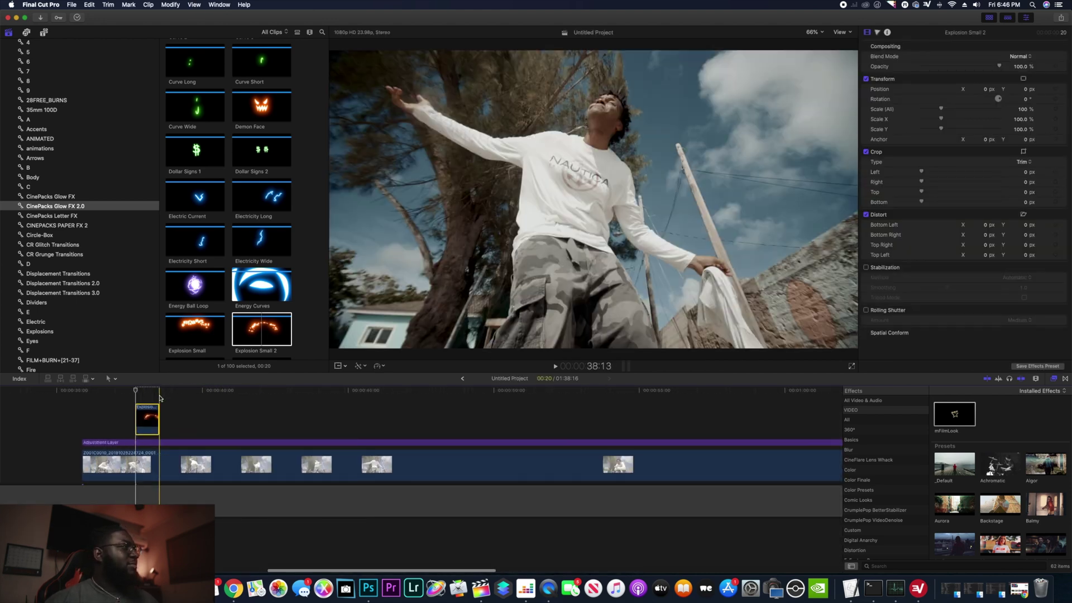
{"action": "left_click", "coordinate": [145, 416]}
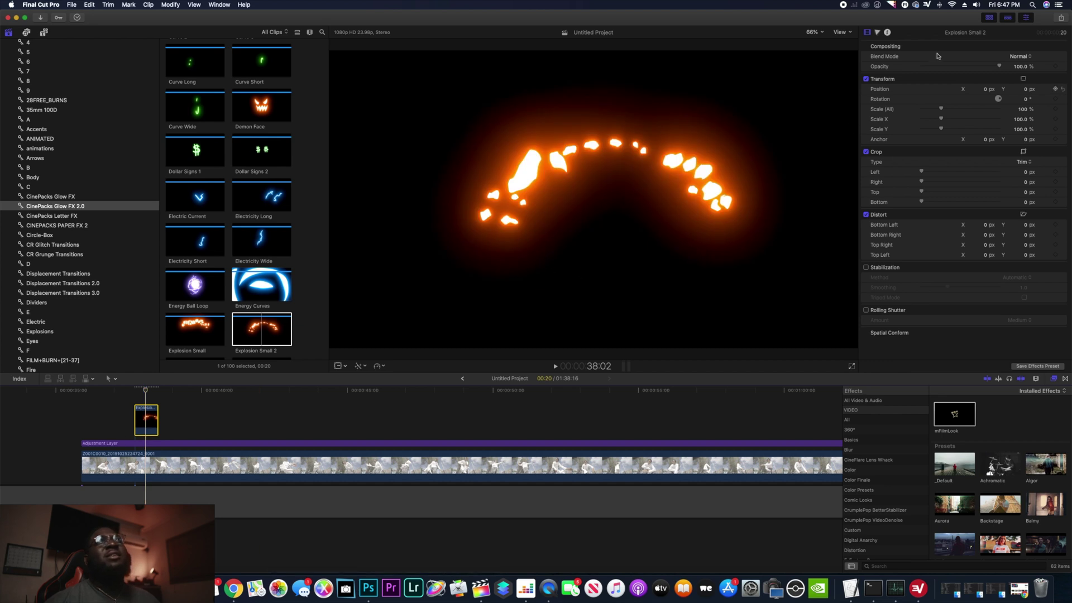
{"action": "left_click", "coordinate": [1017, 57]}
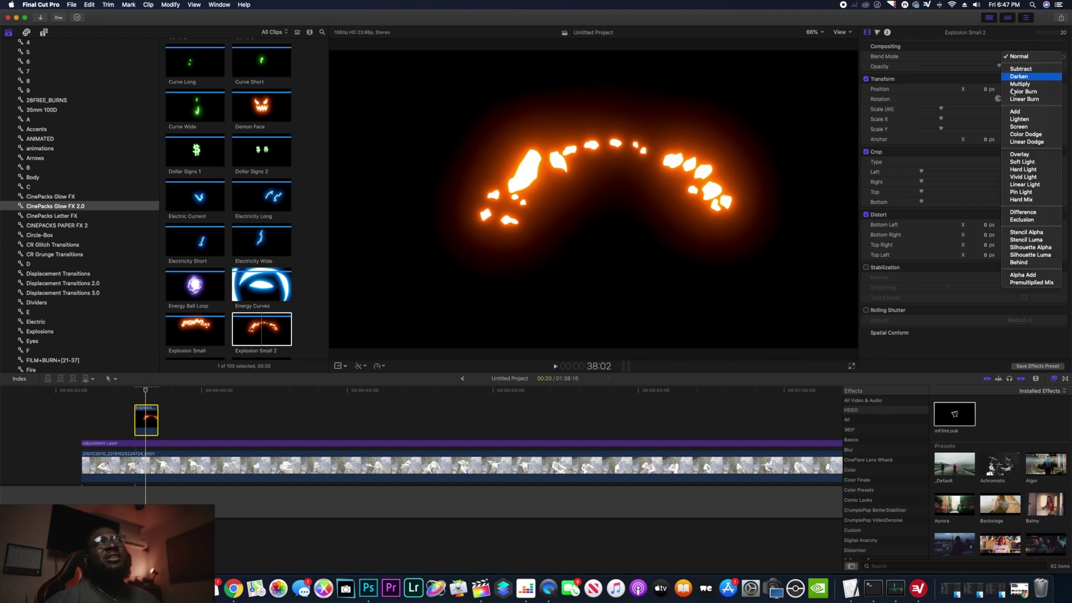
{"action": "left_click", "coordinate": [1021, 128]}
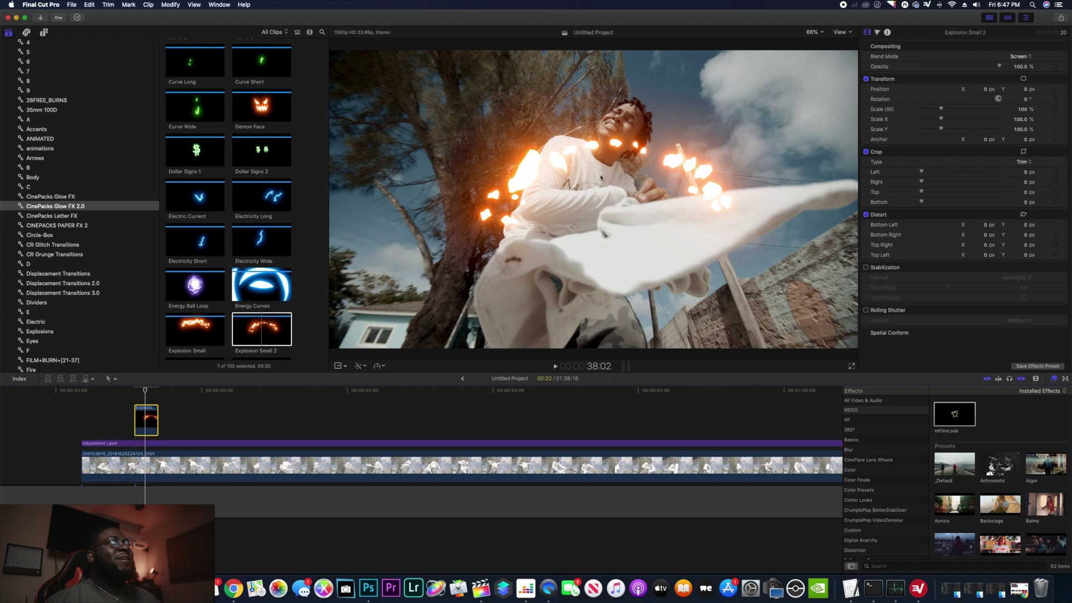
{"action": "left_click_drag", "start_coordinate": [145, 391], "coordinate": [119, 397]}
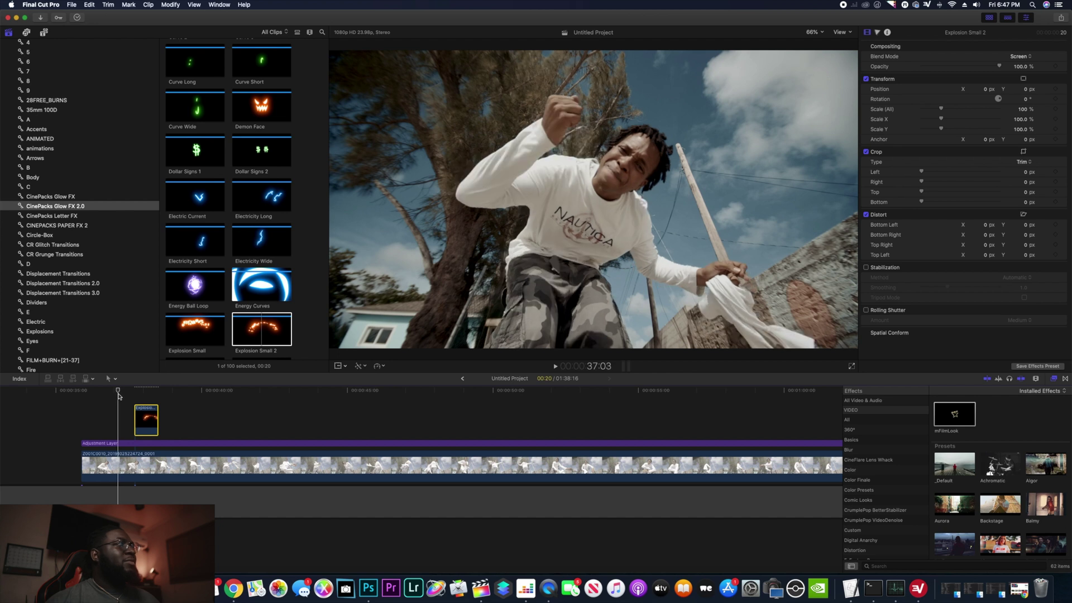
{"action": "left_click_drag", "start_coordinate": [143, 417], "coordinate": [118, 417]}
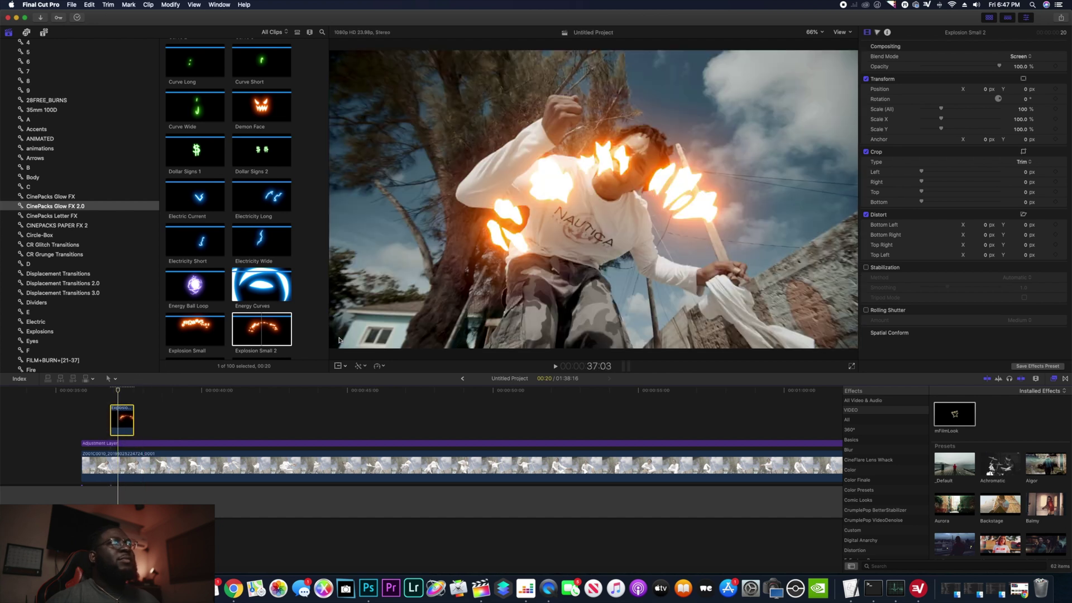
- Transform the explosion over the man's waist, rotated about -2.6°, and scale it down to about 78%
{"action": "left_click", "coordinate": [1025, 79]}
{"action": "left_click_drag", "start_coordinate": [593, 205], "coordinate": [552, 296]}
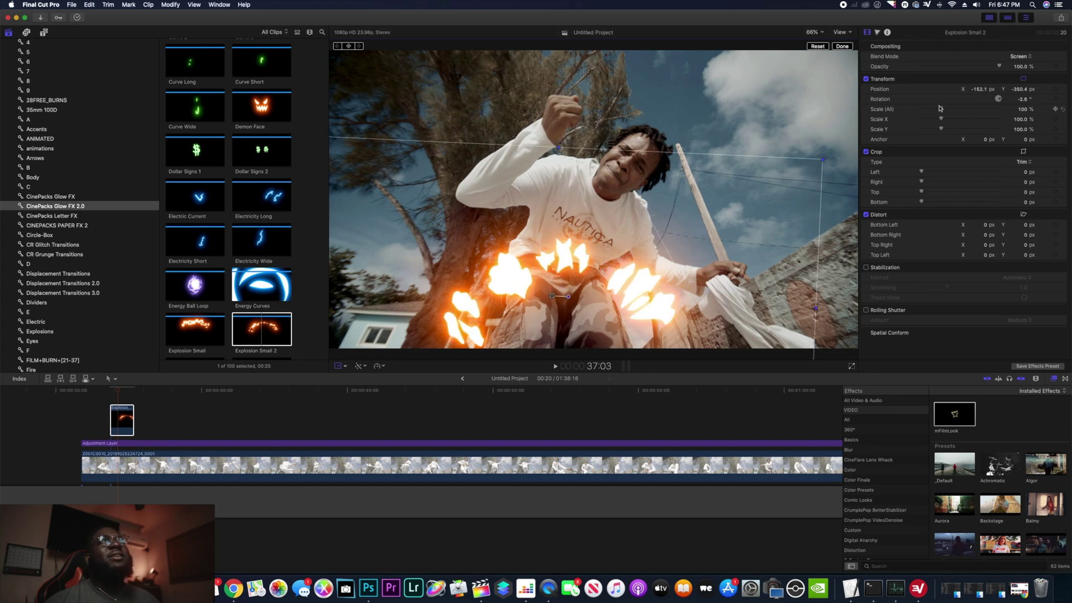
{"action": "left_click_drag", "start_coordinate": [940, 107], "coordinate": [938, 107]}
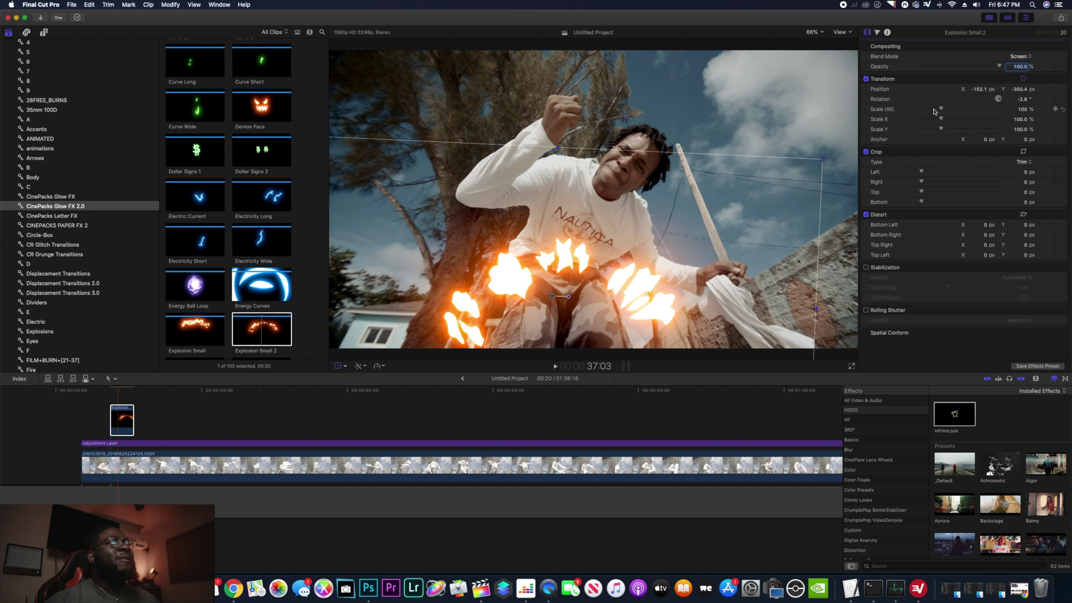
{"action": "left_click_drag", "start_coordinate": [940, 110], "coordinate": [939, 110]}
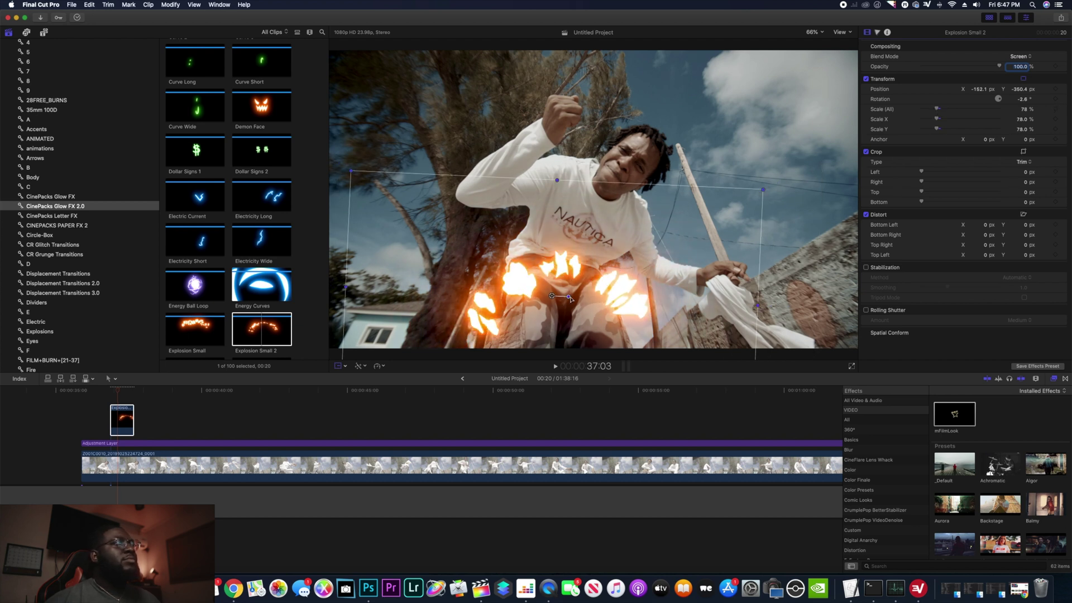
- Rotate the explosion to about -8.7°, lower it to about -172.8, -396 px over the man's waist, and play back the result
{"action": "mouse_move", "coordinate": [570, 299]}
{"action": "left_mouse_down"}
{"action": "mouse_move", "coordinate": [548, 311]}
{"action": "mouse_move", "coordinate": [562, 311]}
{"action": "left_mouse_up"}
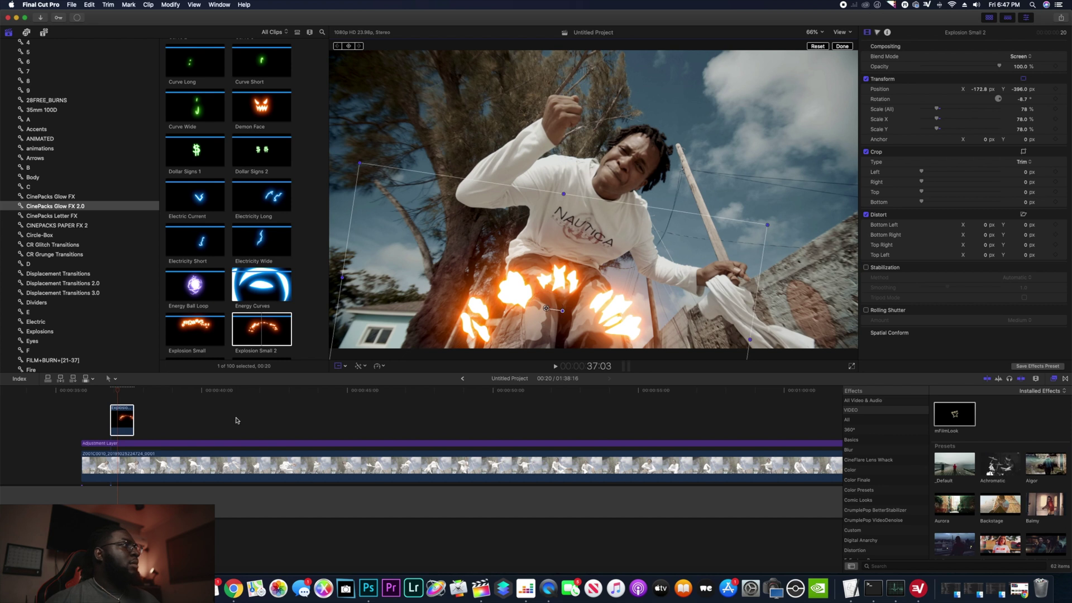
{"action": "left_click", "coordinate": [98, 397]}
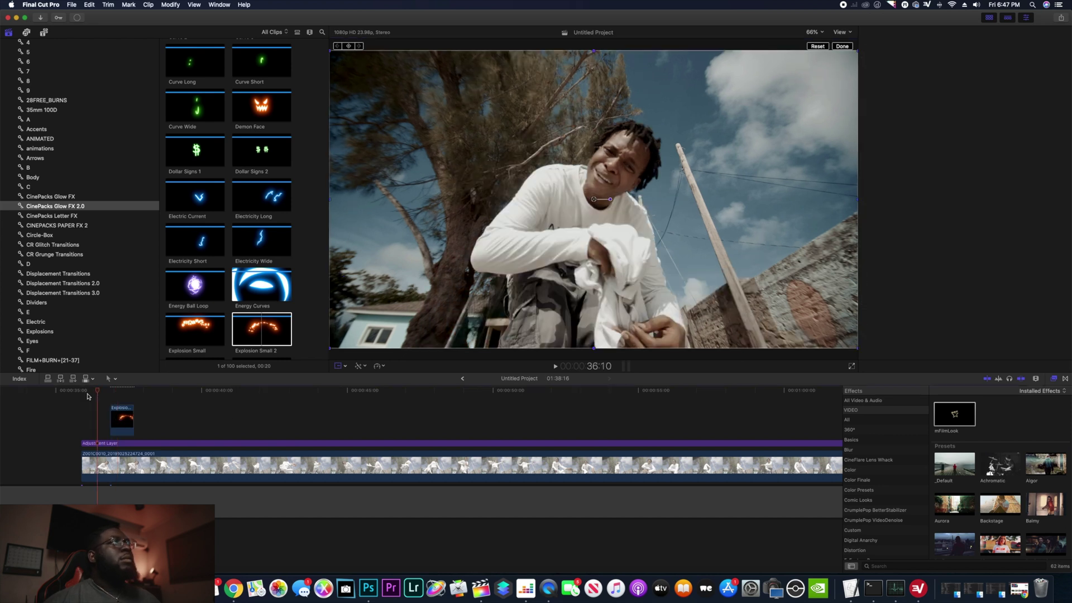
{"action": "key", "text": "space"}
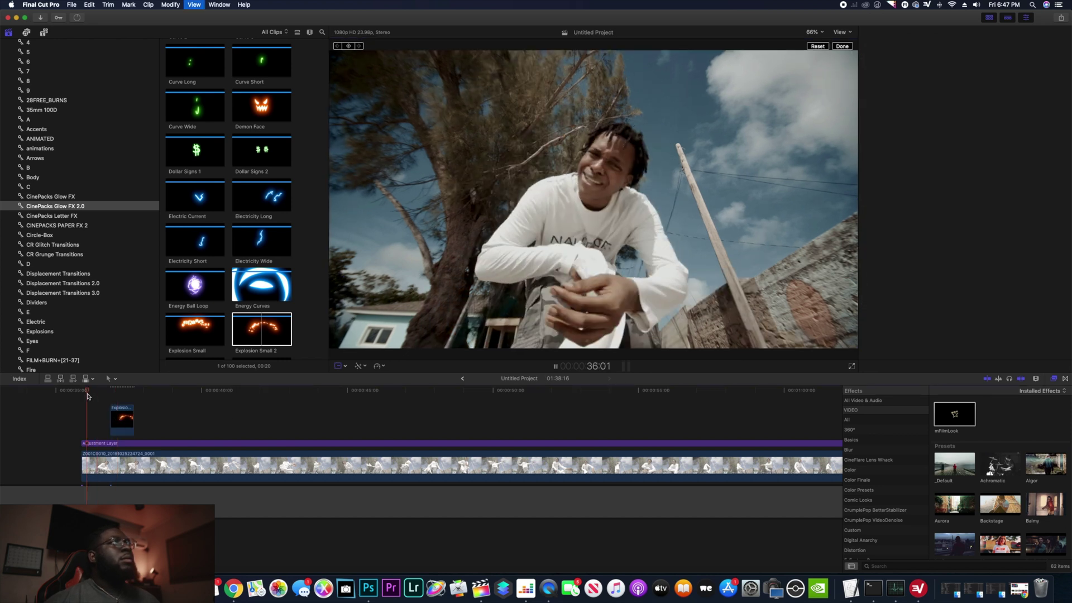
{"action": "key", "text": "cmd+4"}
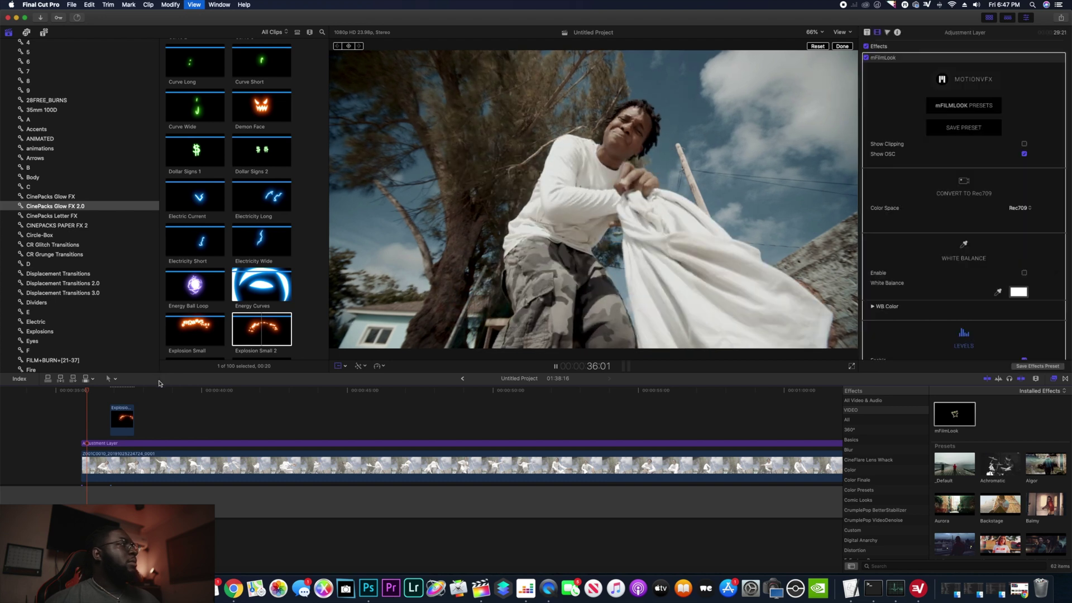
{"action": "key", "text": "space"}
{"action": "left_click", "coordinate": [97, 390]}
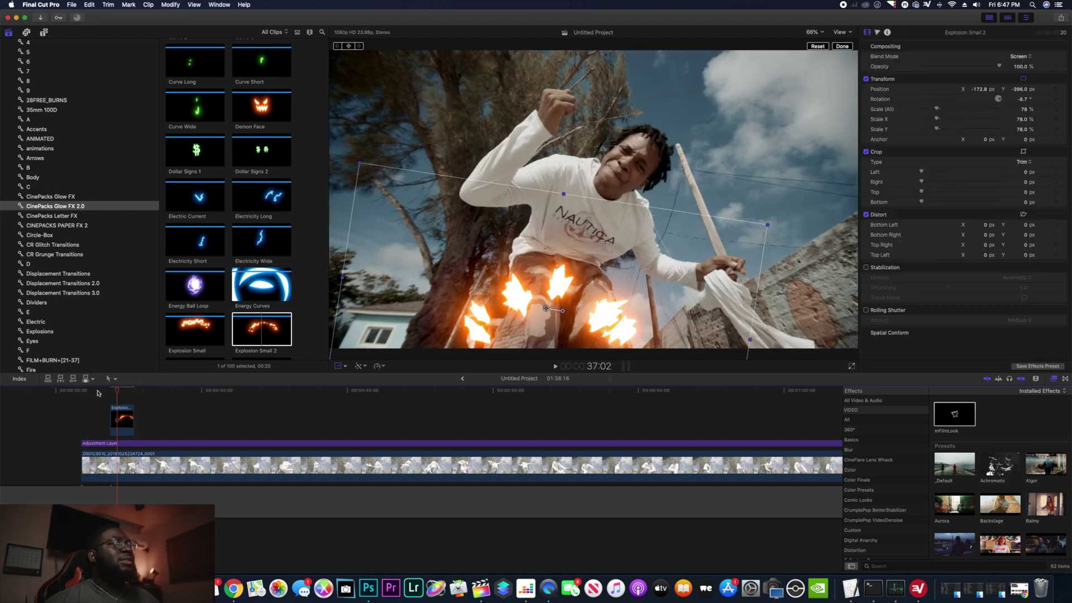
{"action": "key", "text": "space"}
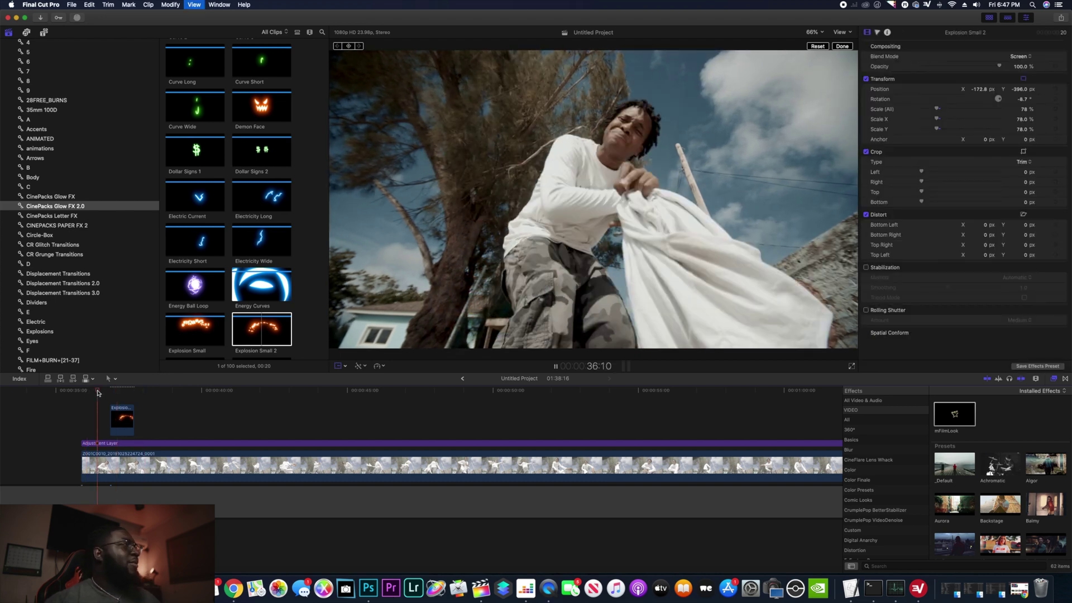
{"action": "key", "text": "space"}
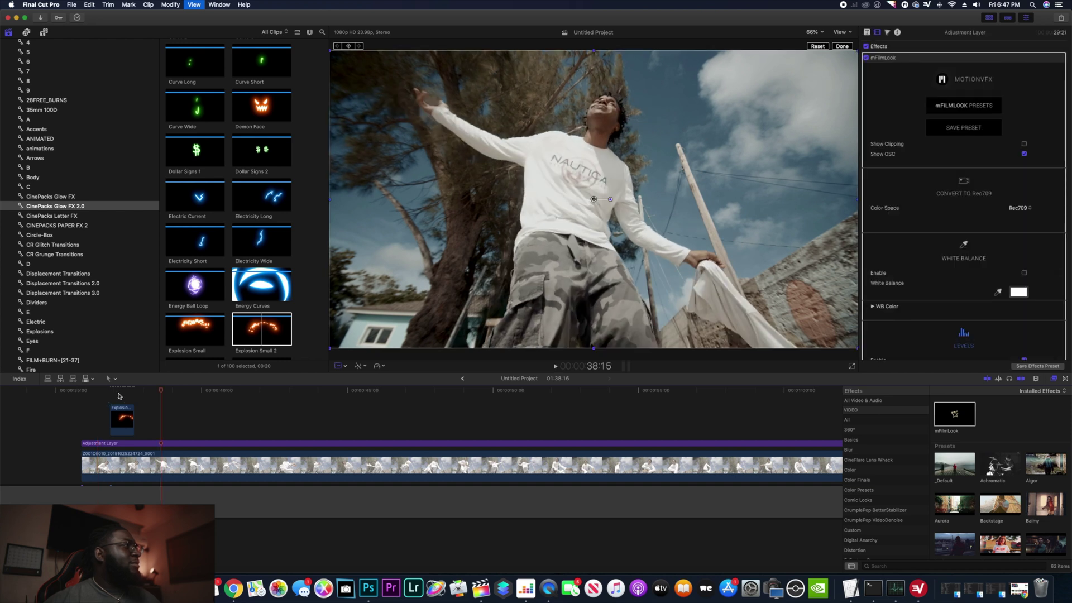
- Move the Explosion Small 2 clip later so it starts at 37:03
{"action": "left_click", "coordinate": [119, 396]}
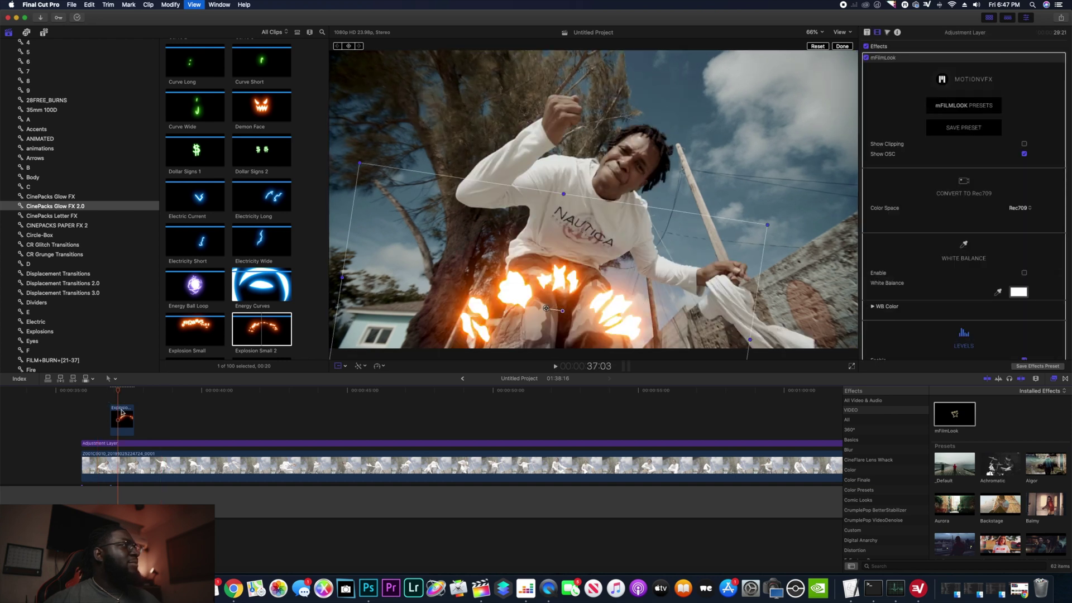
{"action": "left_click", "coordinate": [123, 416]}
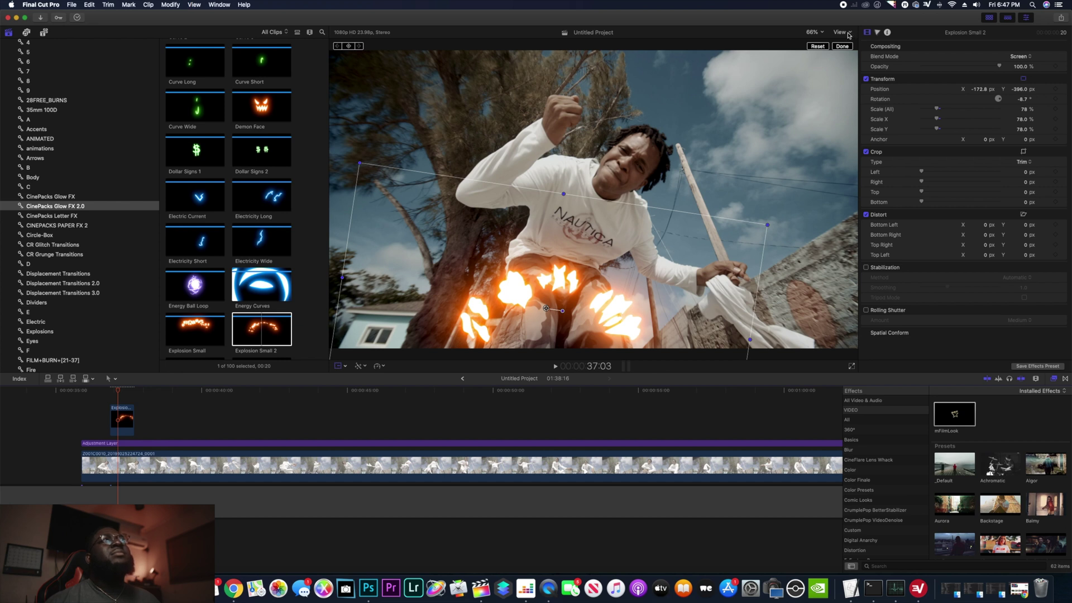
{"action": "left_click", "coordinate": [841, 32]}
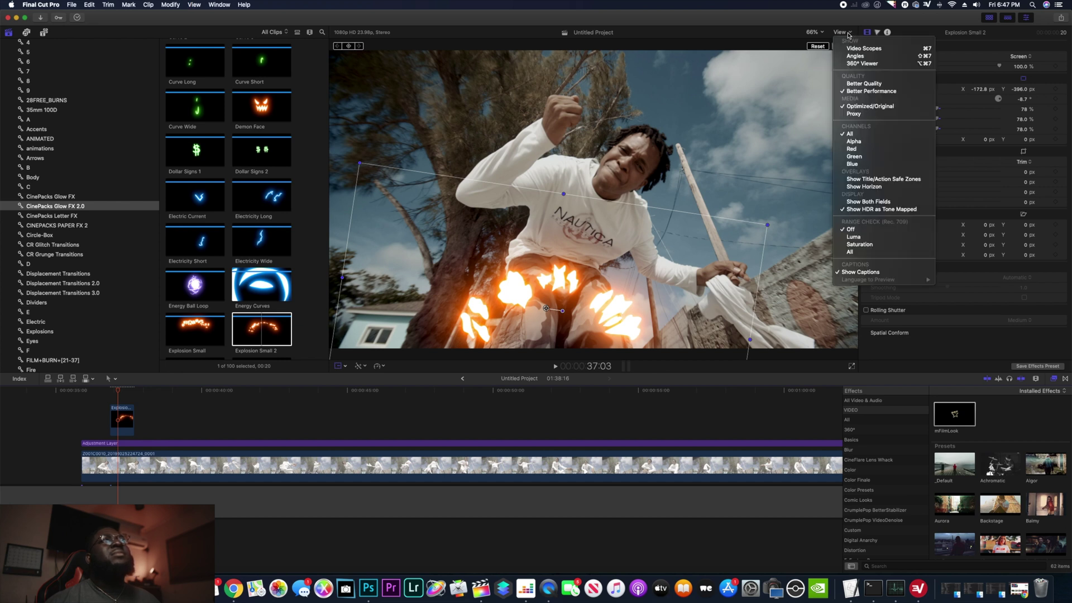
{"action": "left_click", "coordinate": [847, 35]}
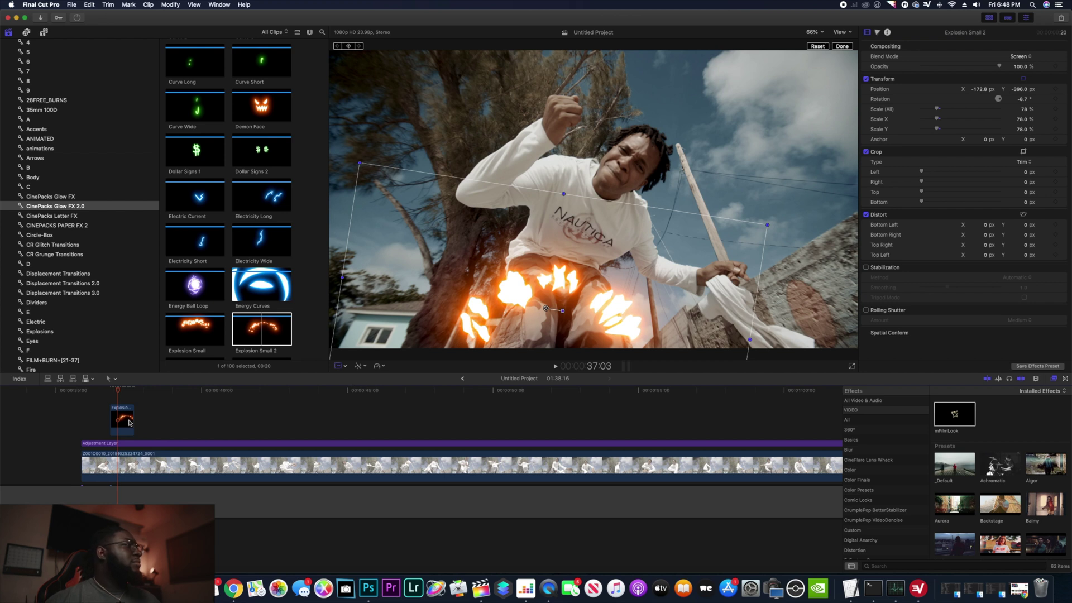
{"action": "left_click_drag", "start_coordinate": [129, 420], "coordinate": [136, 420]}
- Play back the section around the Explosion Small 2 clip to check its timing against the man's movement
{"action": "left_click", "coordinate": [106, 394]}
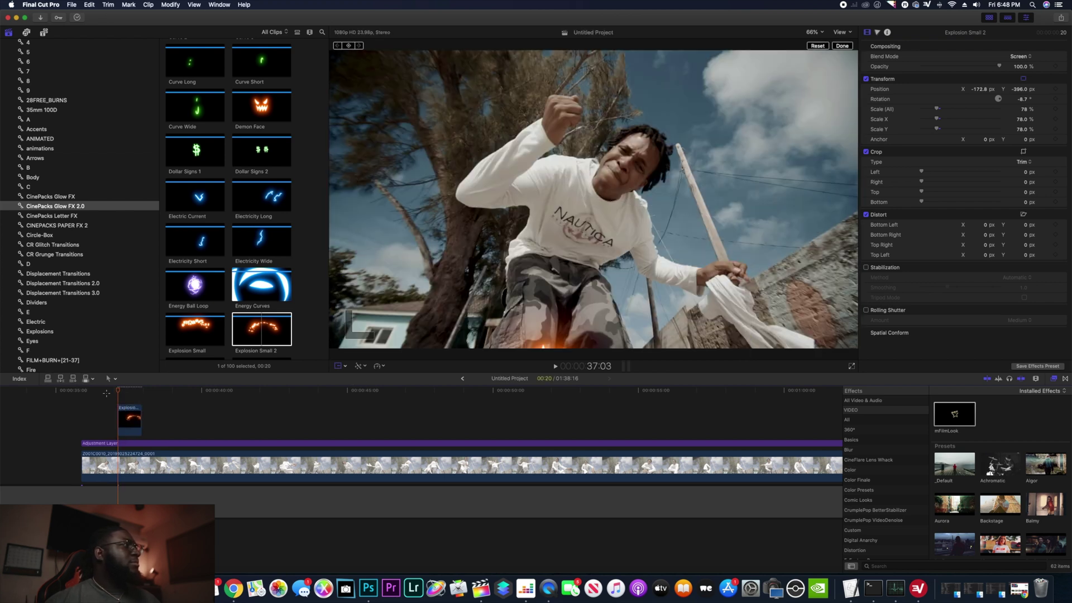
{"action": "key", "text": "space"}
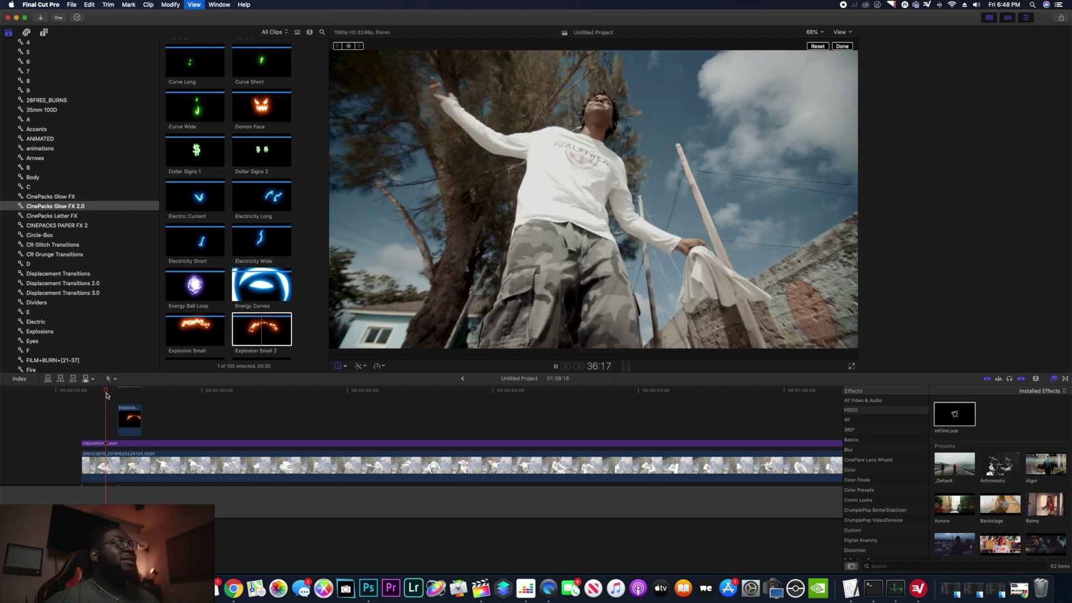
{"action": "left_click", "coordinate": [92, 393]}
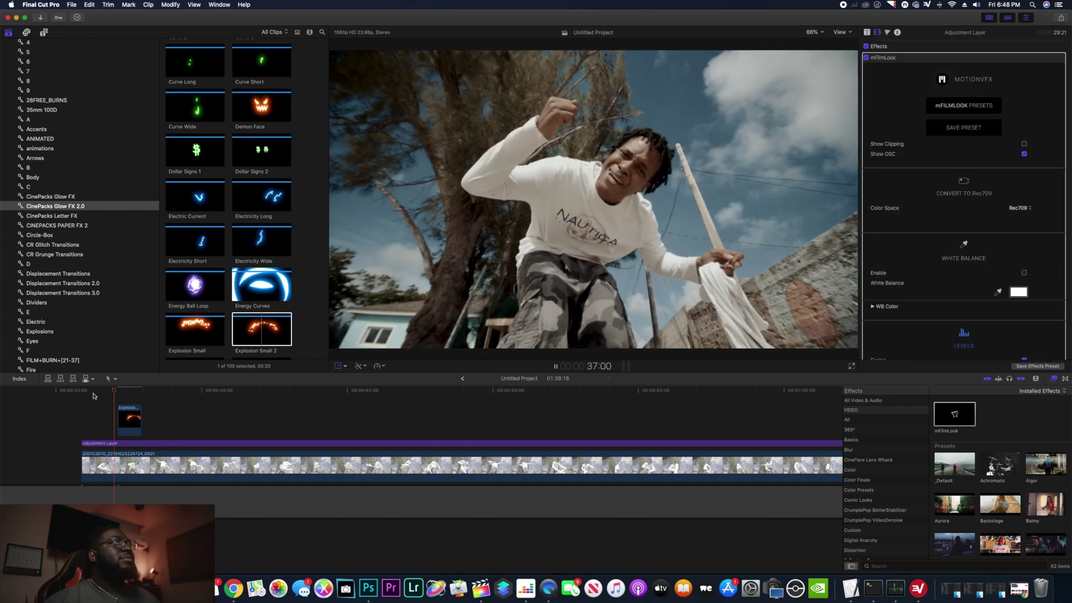
{"action": "key", "text": "space"}
{"action": "key", "text": "space"}
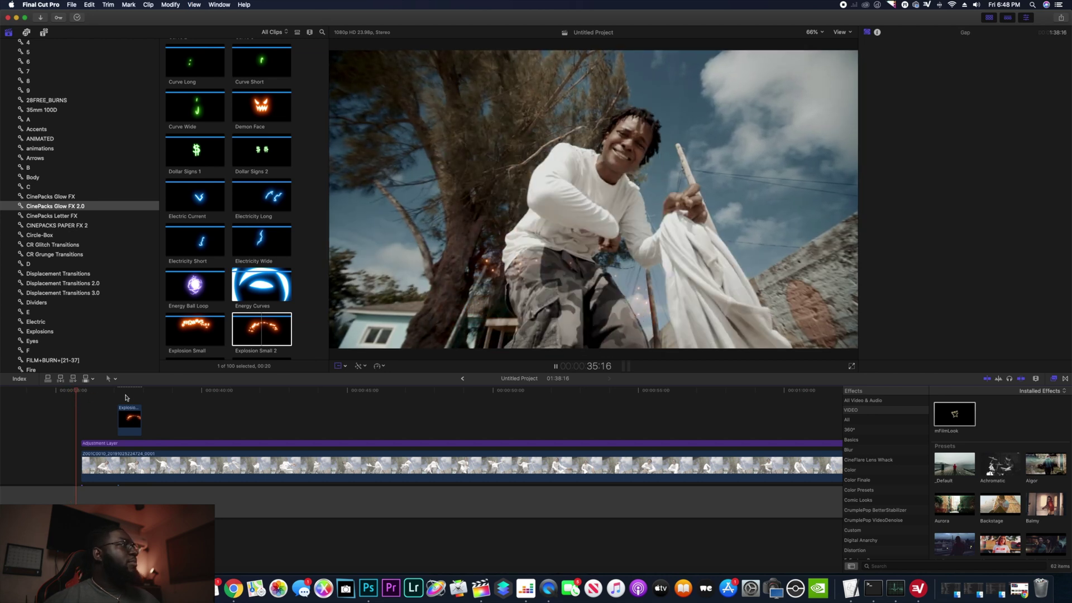
{"action": "key", "text": "space"}
- Scale the Explosion Small 2 clip up to 111% and raise it to about -178.3, -348.8 px
{"action": "left_click", "coordinate": [132, 424]}
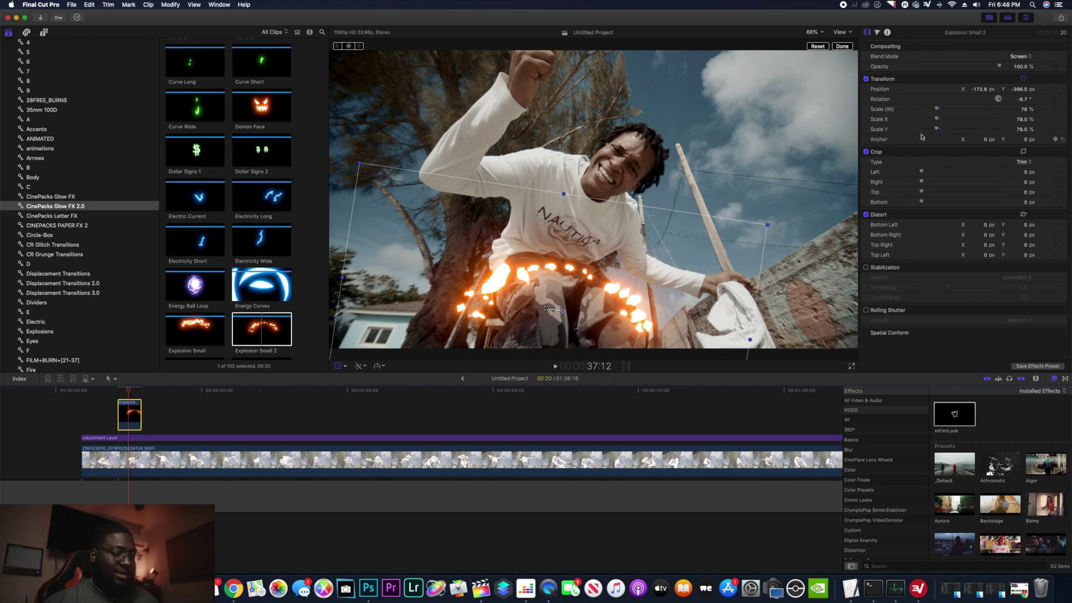
{"action": "key", "text": "Left"}
{"action": "key", "text": "Left"}
{"action": "key", "text": "Left"}
{"action": "key", "text": "Left"}
{"action": "key", "text": "Left"}
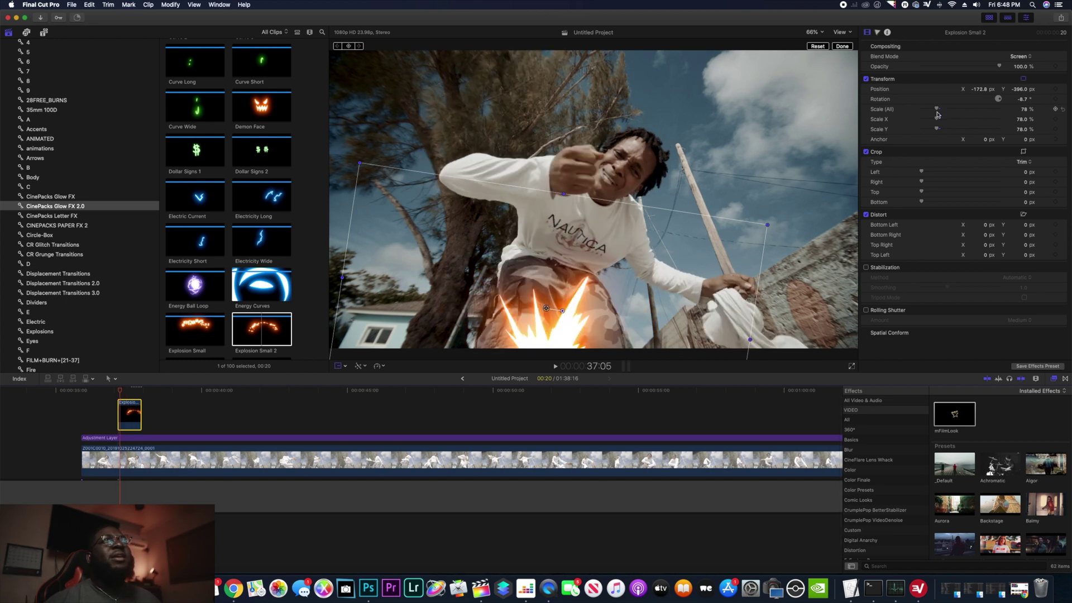
{"action": "left_click_drag", "start_coordinate": [940, 111], "coordinate": [943, 110]}
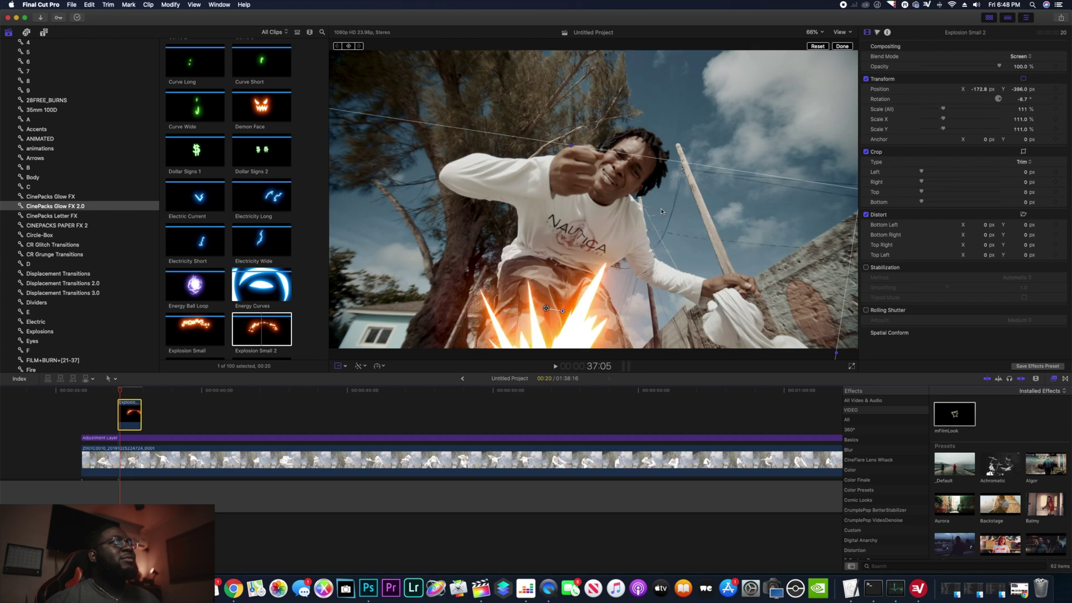
{"action": "mouse_move", "coordinate": [547, 309]}
{"action": "left_mouse_down"}
{"action": "mouse_move", "coordinate": [547, 271]}
{"action": "mouse_move", "coordinate": [545, 295]}
{"action": "left_mouse_up"}
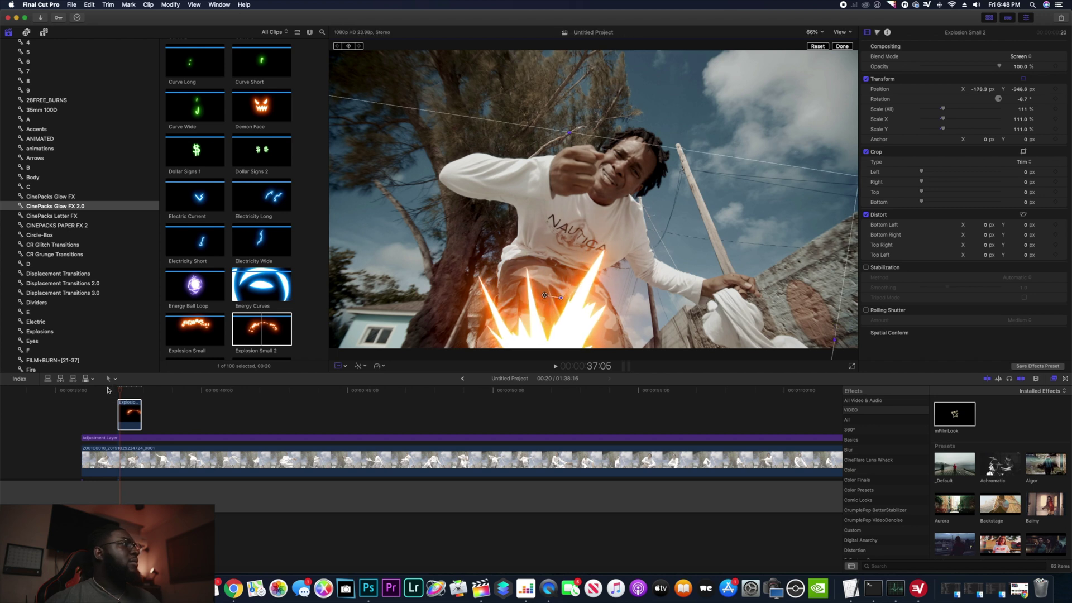
- Play back the enlarged explosion several times from just before it starts to check its size and placement
{"action": "key", "text": "space"}
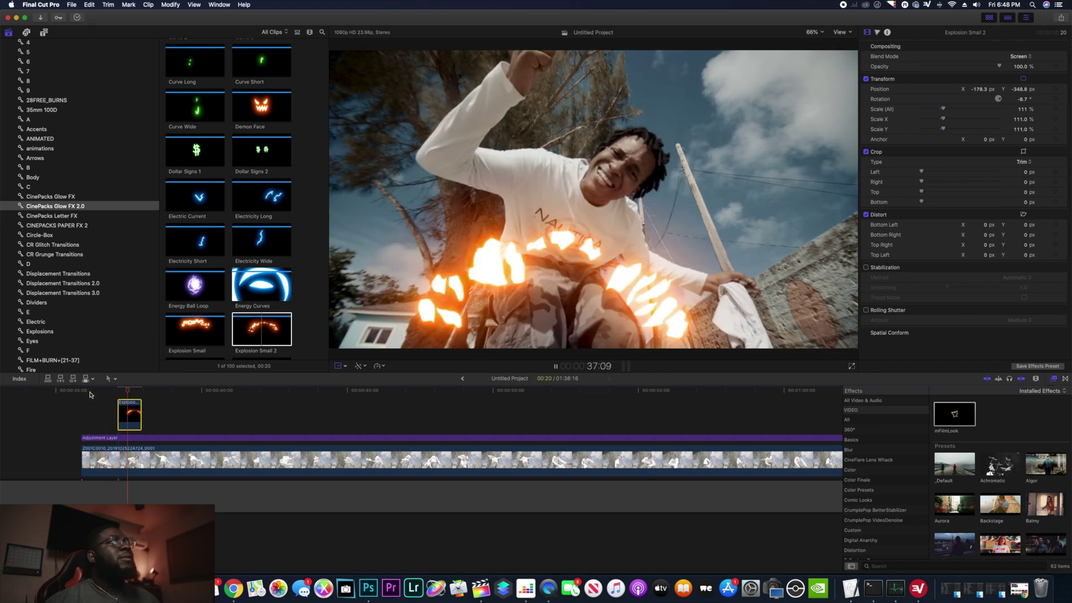
{"action": "left_click", "coordinate": [100, 394]}
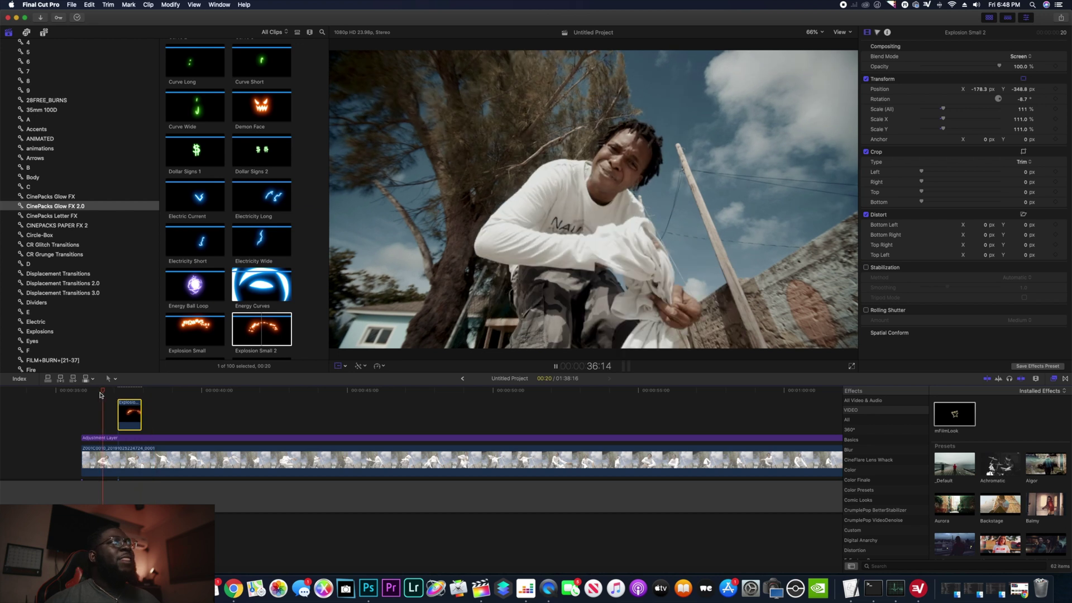
{"action": "key", "text": "space"}
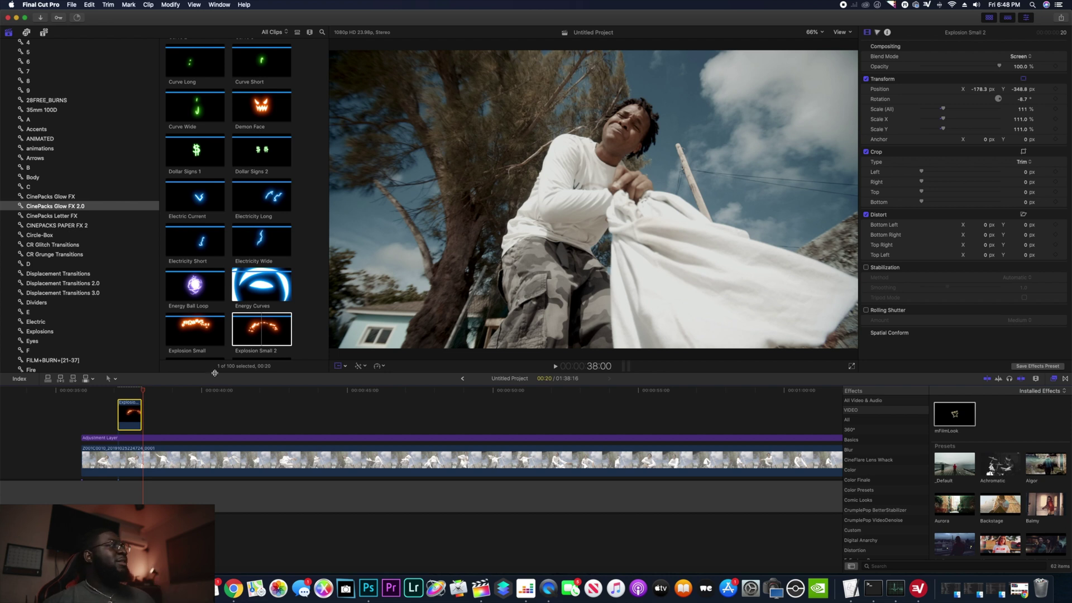
{"action": "left_click_drag", "start_coordinate": [145, 389], "coordinate": [135, 394]}
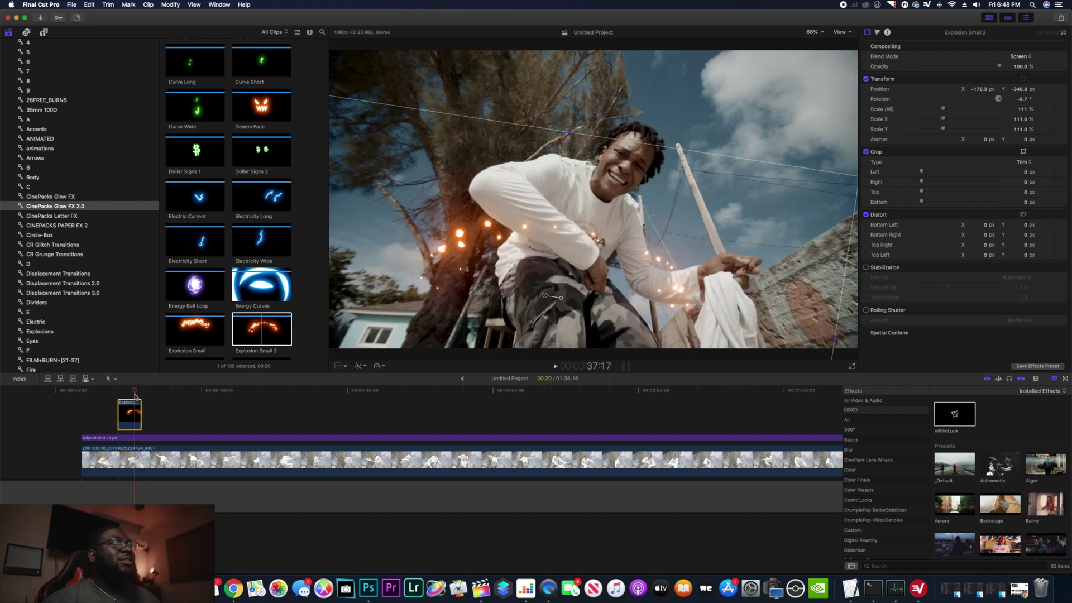
{"action": "key", "text": "space"}
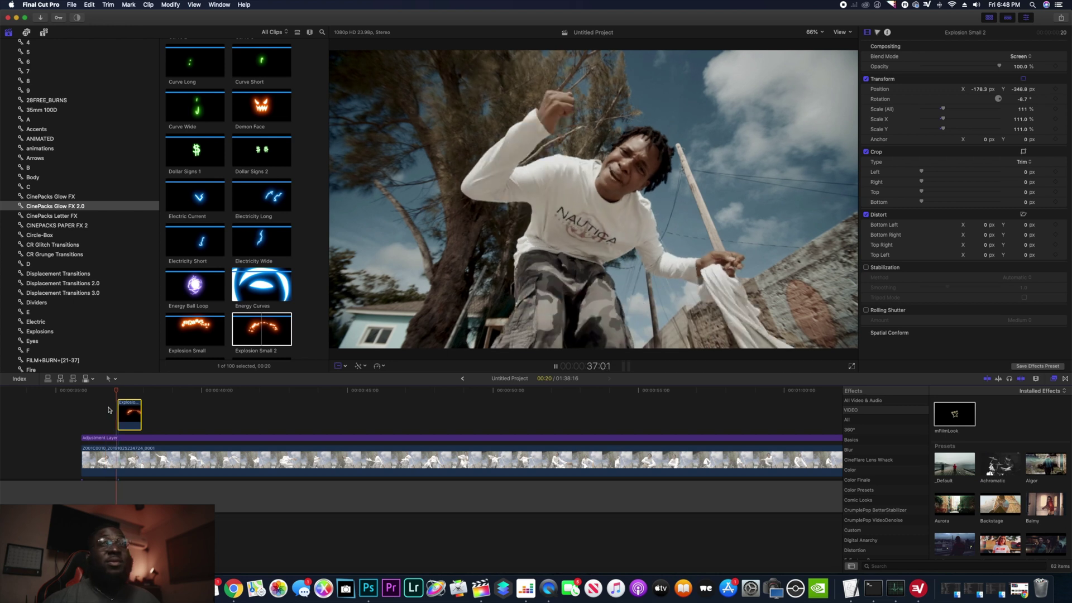
{"action": "key", "text": "space"}
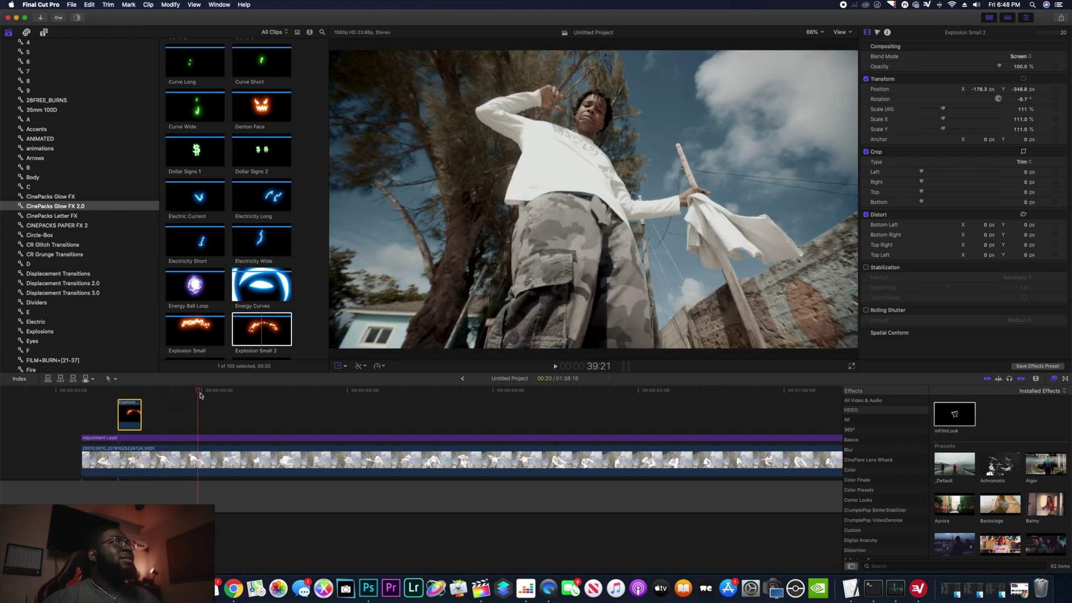
- Find the next movement near 46:13 and place Electricity Wide above the adjustment layer, starting at about 46:09
{"action": "left_click_drag", "start_coordinate": [242, 397], "coordinate": [173, 413]}
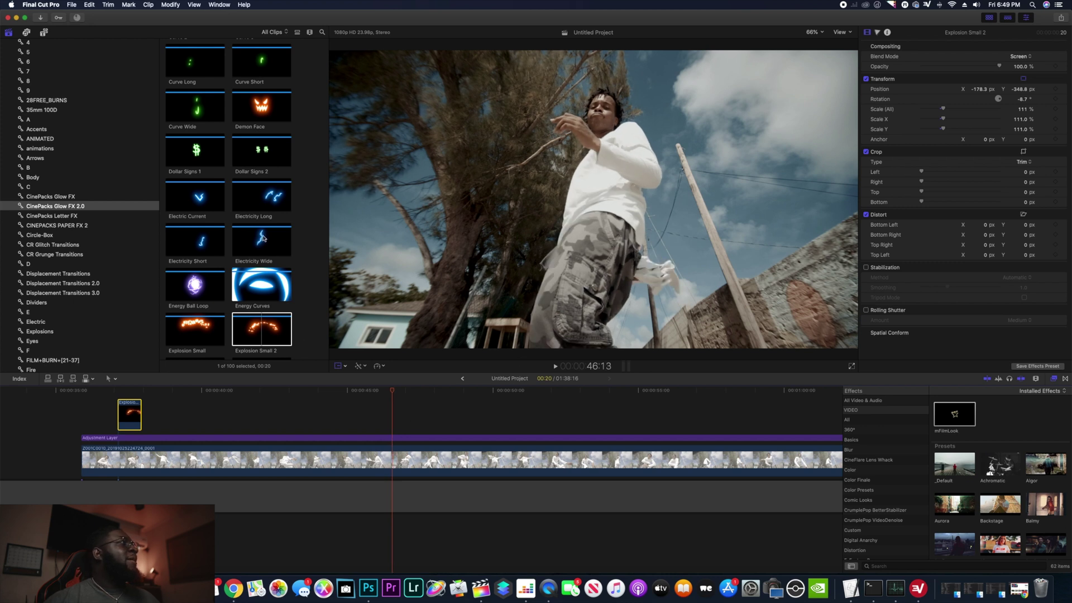
{"action": "scroll", "coordinate": [262, 238], "scroll_direction": "up", "scroll_amount": 10}
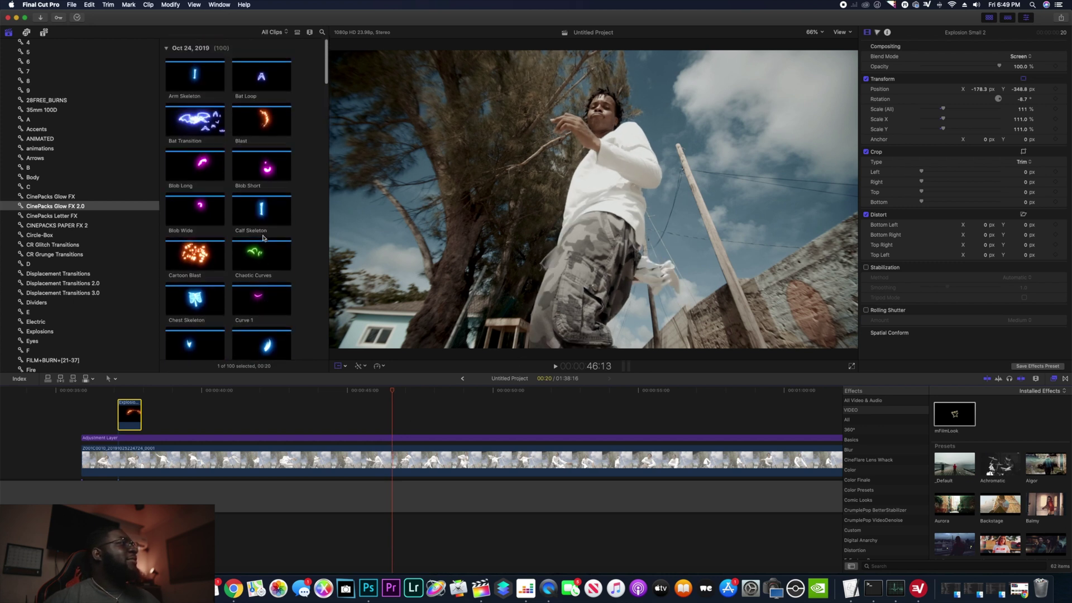
{"action": "scroll", "coordinate": [263, 239], "scroll_direction": "down", "scroll_amount": 10}
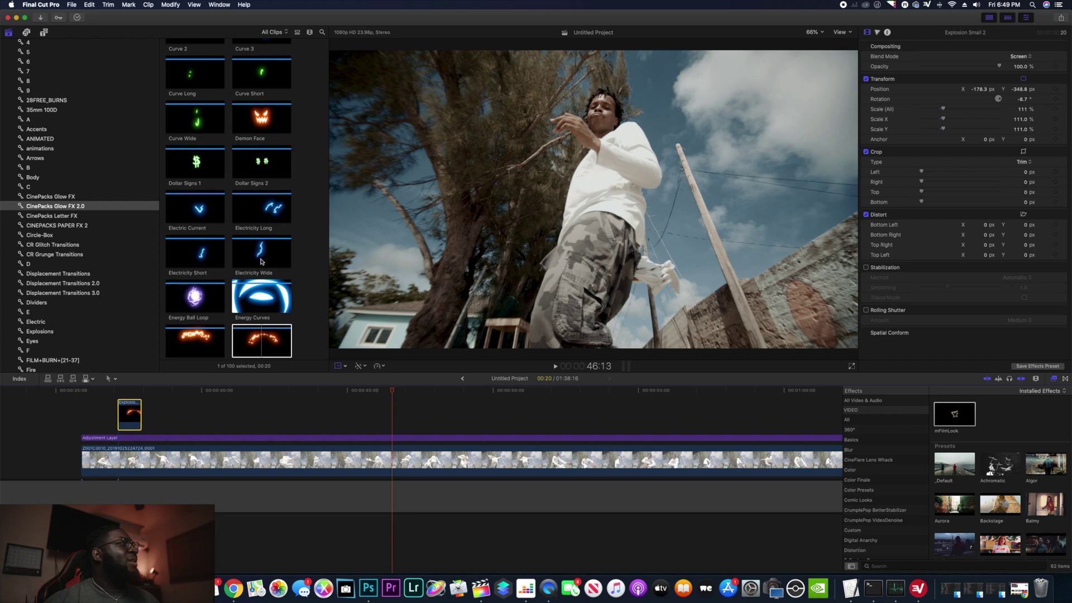
{"action": "left_click", "coordinate": [261, 260]}
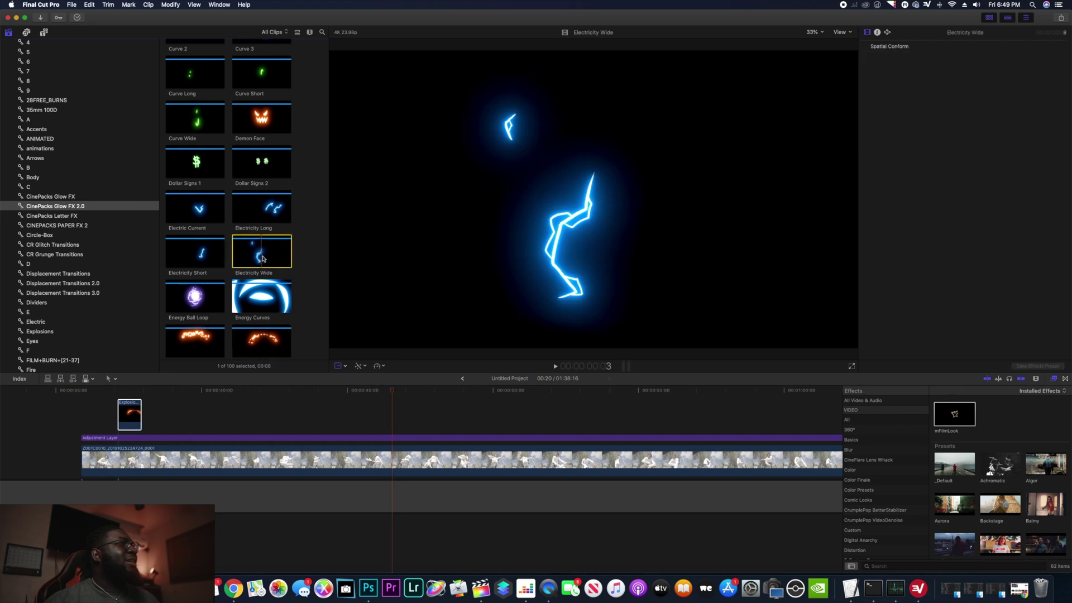
{"action": "key", "text": "q"}
{"action": "left_click_drag", "start_coordinate": [386, 413], "coordinate": [393, 413]}
{"action": "key", "text": "shift+t"}
{"action": "left_click", "coordinate": [386, 391]}
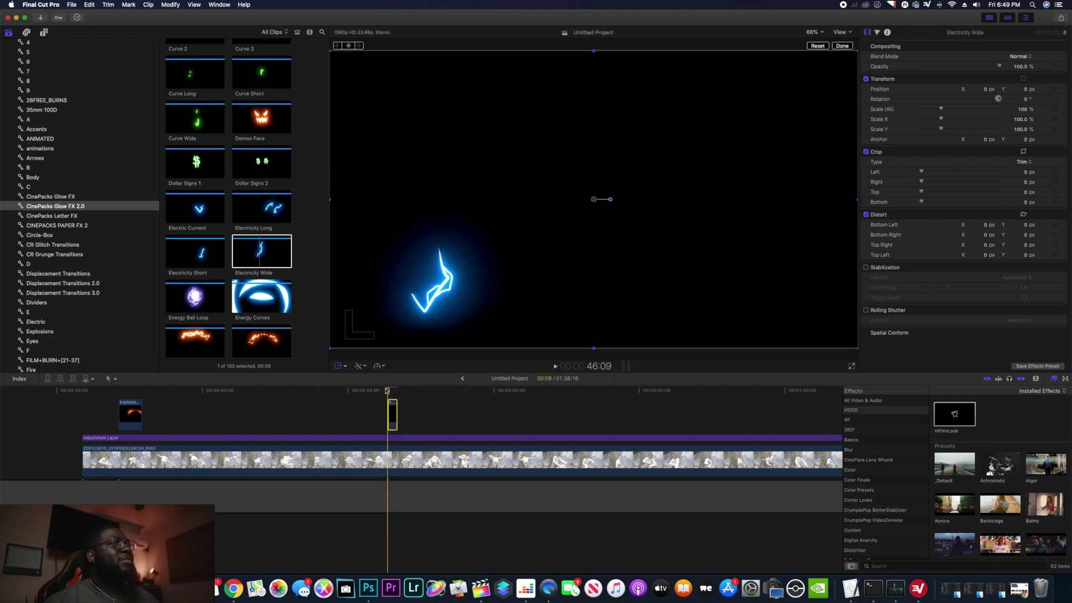
- Set the Electricity Wide clip's blend mode to Screen, previewing it at 46:13
{"action": "left_click", "coordinate": [393, 391]}
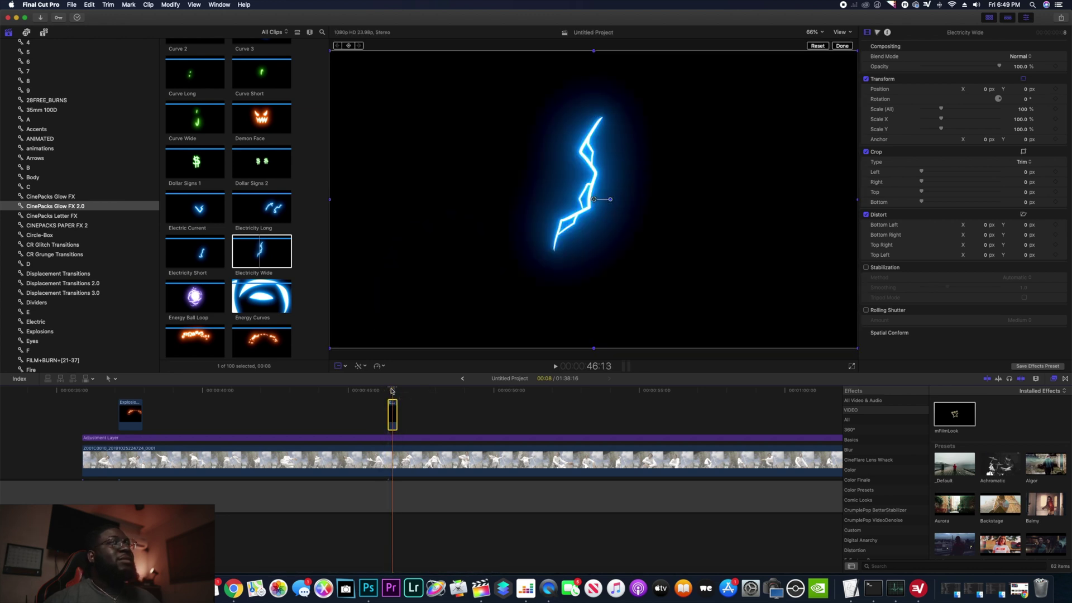
{"action": "left_click", "coordinate": [1020, 56]}
{"action": "left_click", "coordinate": [1022, 128]}
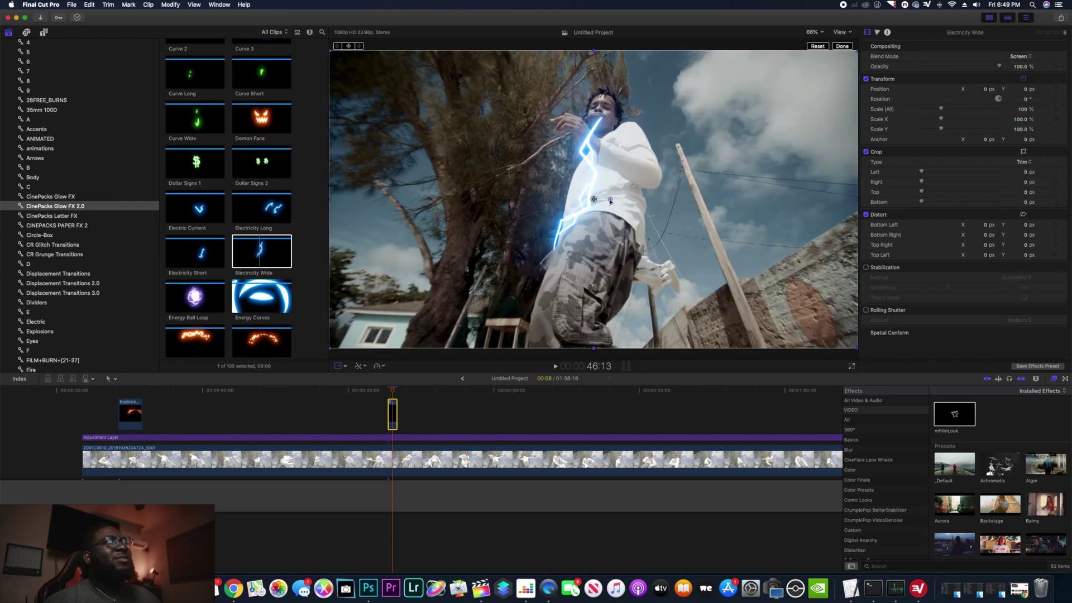
- Rotate the electricity about 109°, position it across the man's waist at about 42.1, -21.3 px, and play back the result
{"action": "mouse_move", "coordinate": [610, 201]}
{"action": "left_mouse_down"}
{"action": "mouse_move", "coordinate": [591, 194]}
{"action": "mouse_move", "coordinate": [605, 205]}
{"action": "left_mouse_up"}
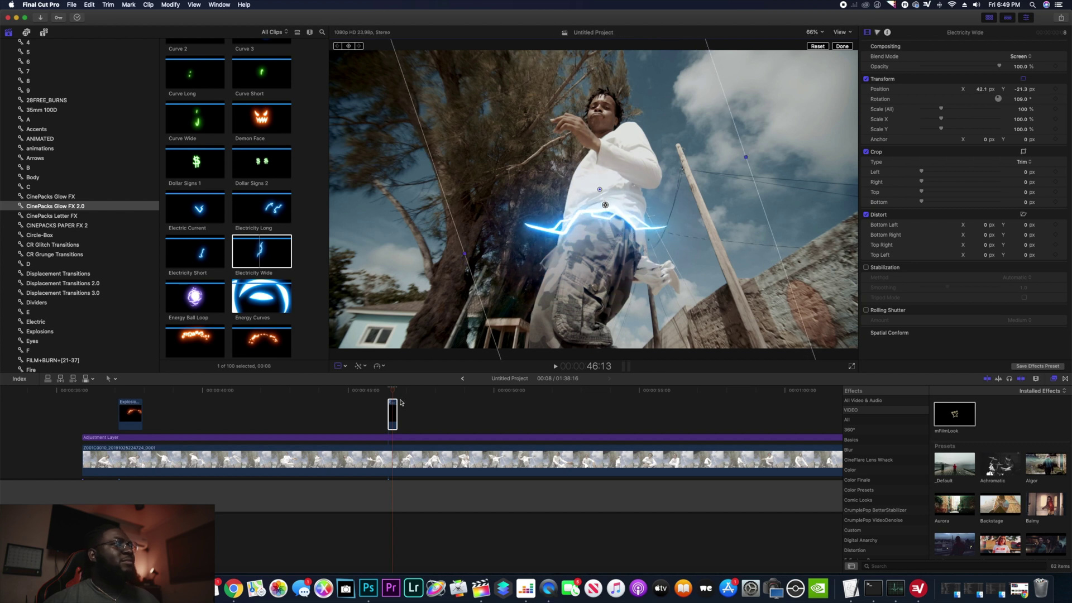
{"action": "left_click", "coordinate": [378, 389]}
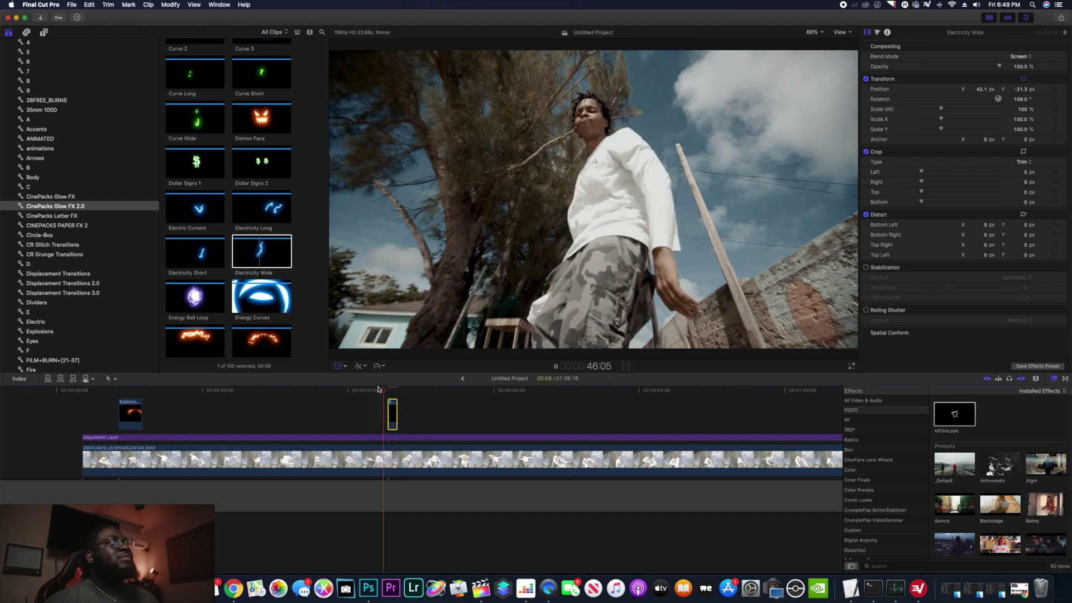
{"action": "key", "text": "space"}
{"action": "key", "text": "shift+Right"}
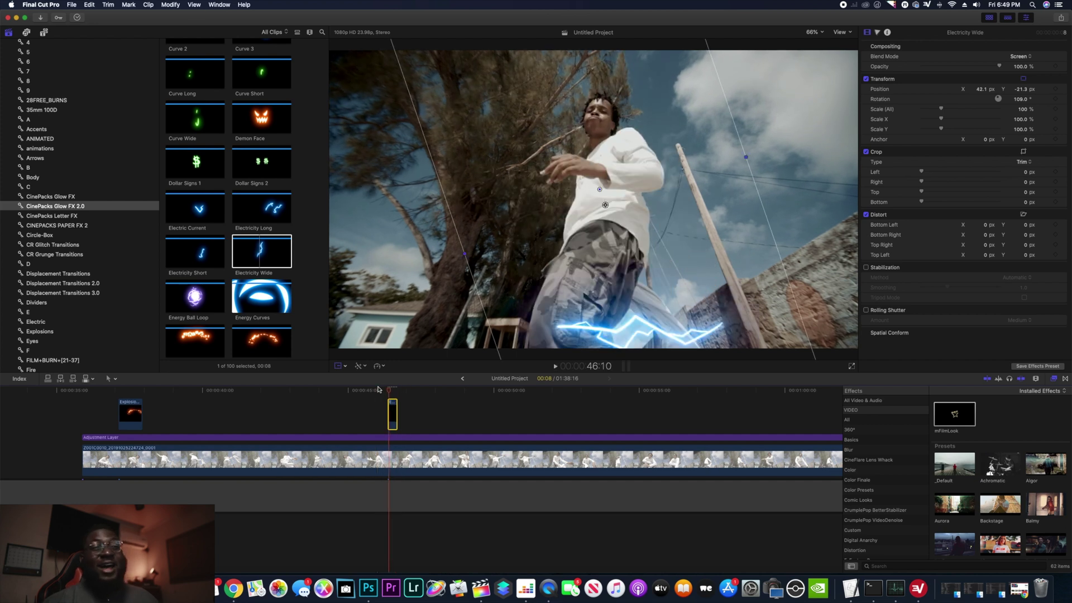
- Play back the electricity across the man's waist from just before it starts to check its placement
{"action": "key", "text": "space"}
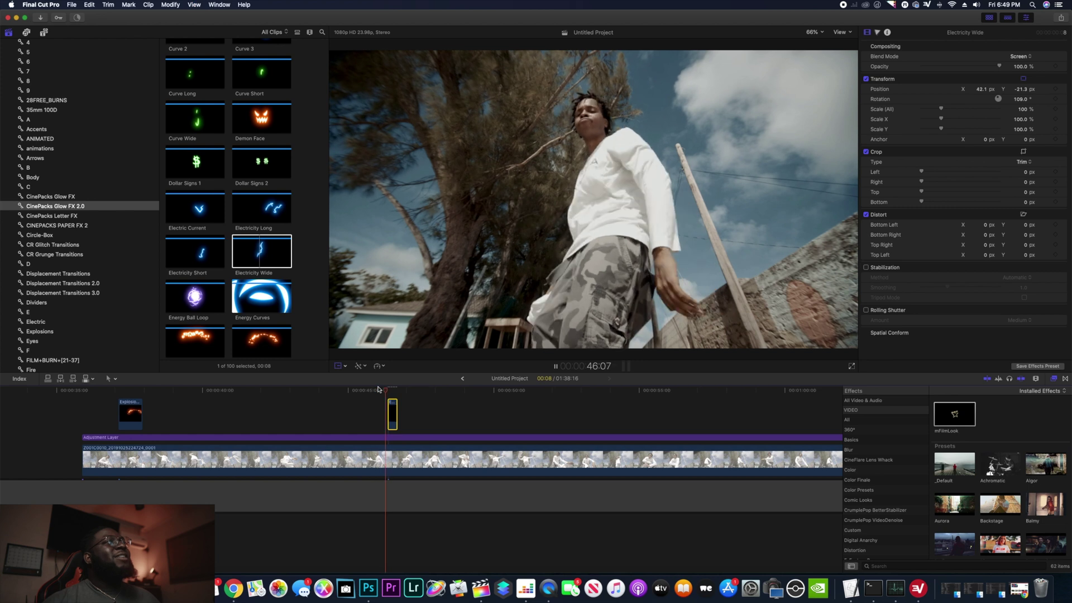
{"action": "key", "text": "space"}
{"action": "key", "text": "space"}
{"action": "key", "text": "space"}
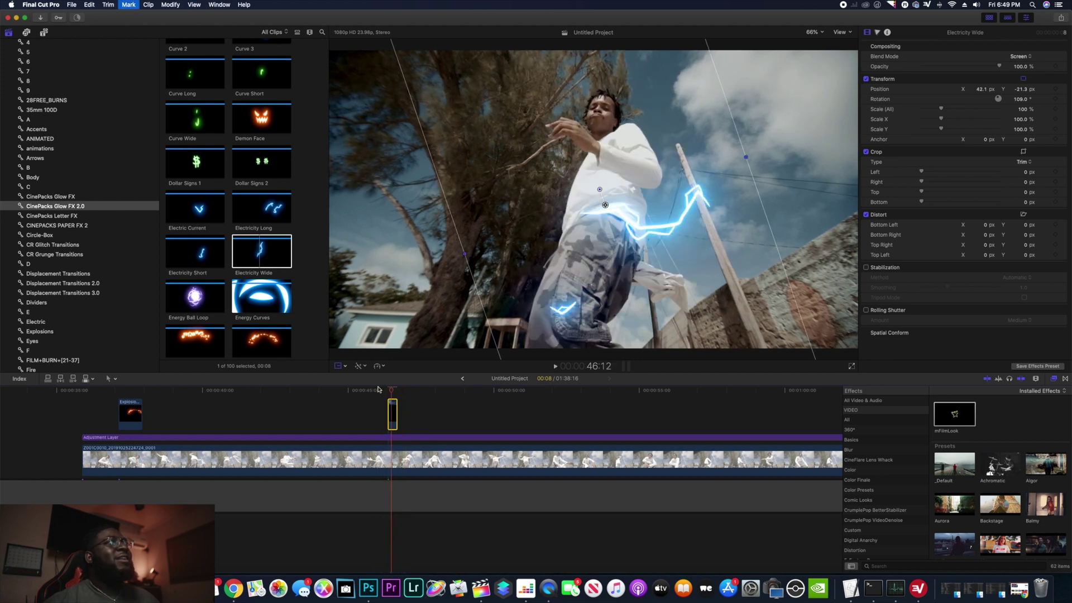
- At 46:11, shift the electricity to about -89.9, -32.3 px and reduce its overall scale to 82%
{"action": "key", "text": "Left"}
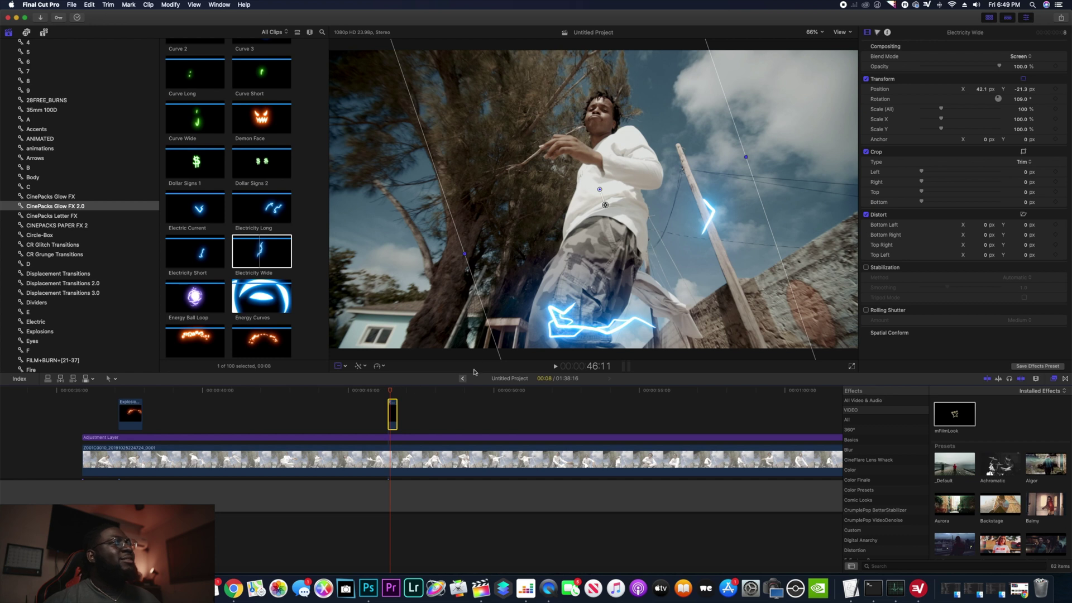
{"action": "left_click_drag", "start_coordinate": [606, 207], "coordinate": [570, 207]}
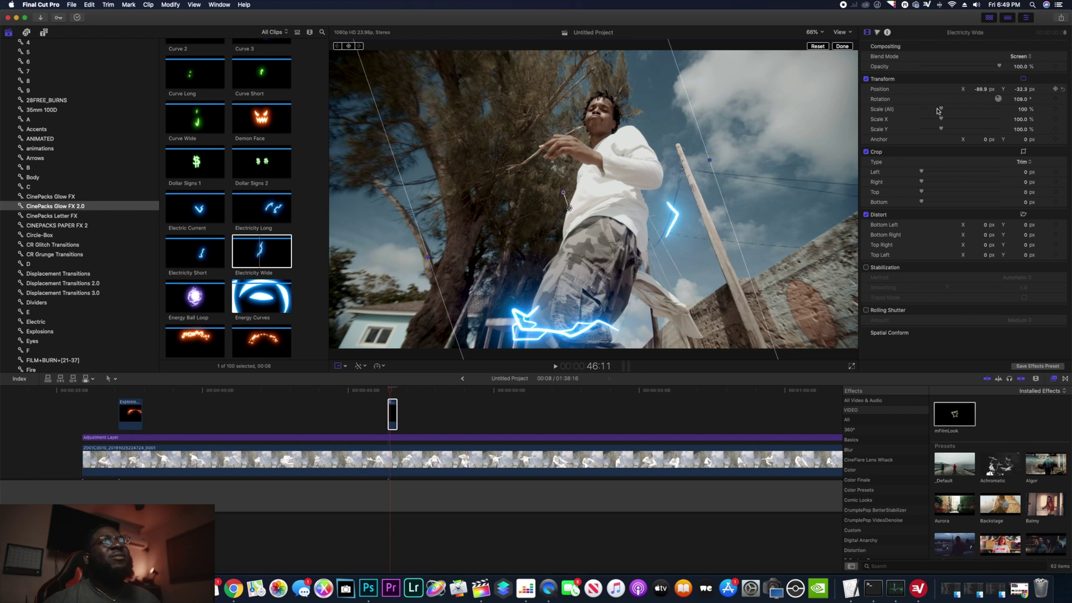
{"action": "left_click_drag", "start_coordinate": [938, 111], "coordinate": [937, 112]}
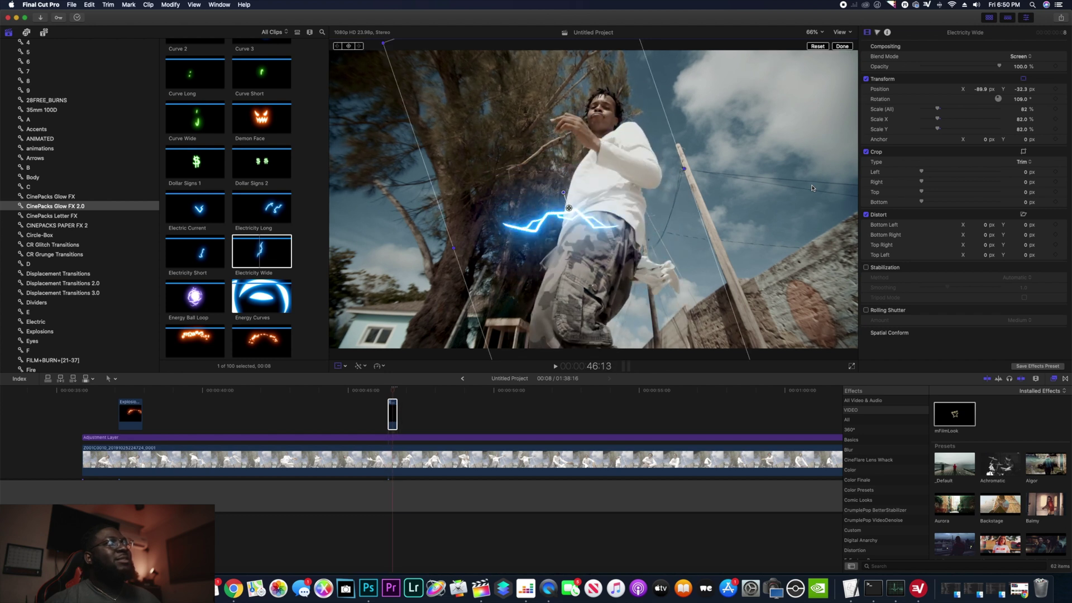
- Step frame by frame between about 46:09 and 46:16 to compare the electricity's path with the man's movement
{"action": "key", "text": "Right"}
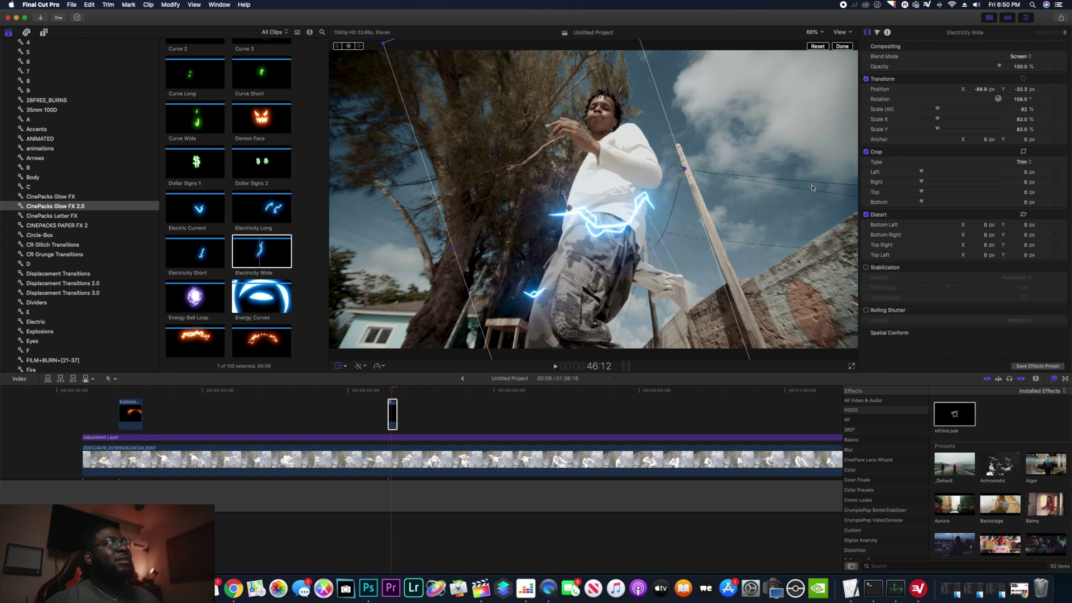
{"action": "key", "text": "Left"}
{"action": "key", "text": "Left"}
{"action": "key", "text": "Left"}
{"action": "key", "text": "Right"}
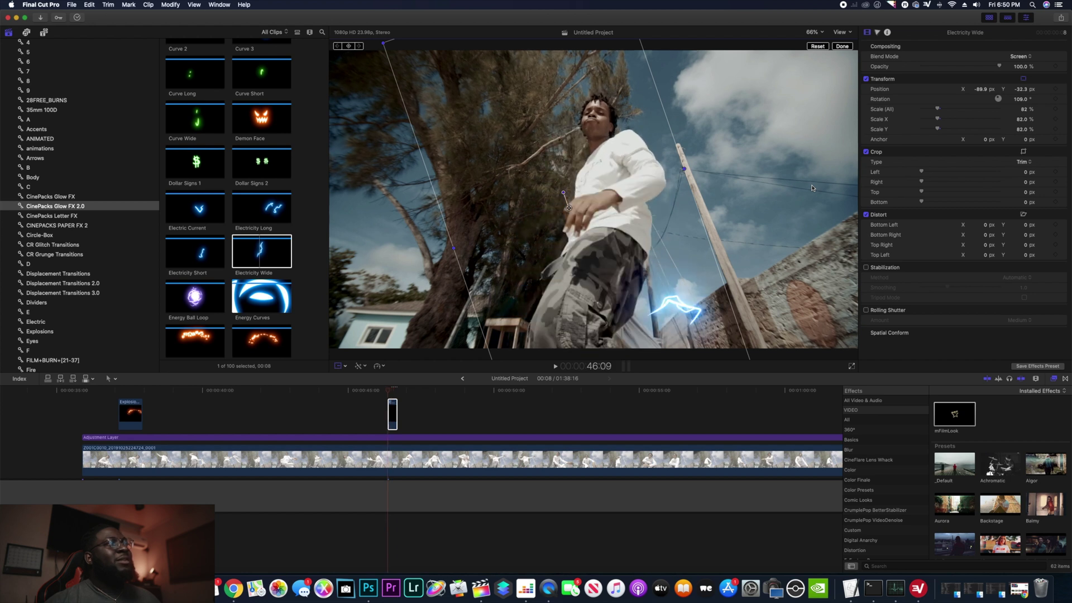
{"action": "key", "text": "Right"}
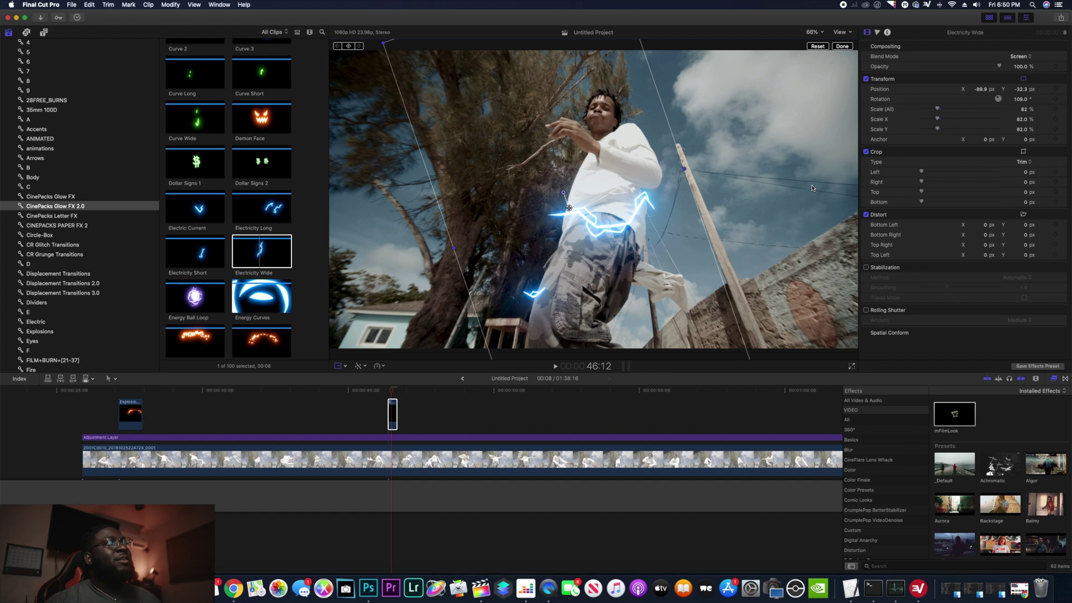
{"action": "key", "text": "Right"}
{"action": "key", "text": "Right"}
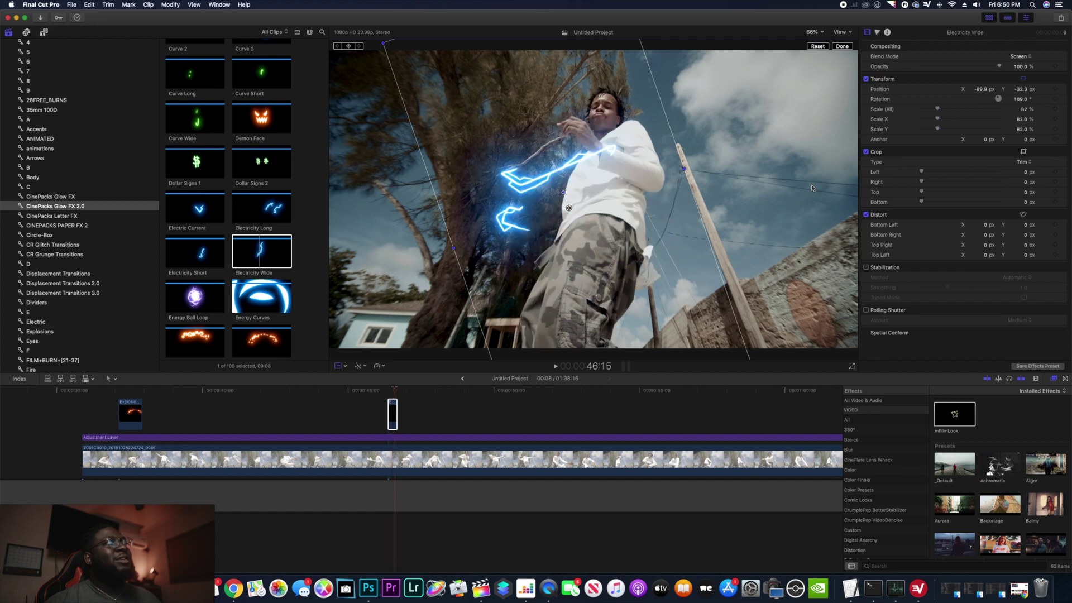
{"action": "key", "text": "Right"}
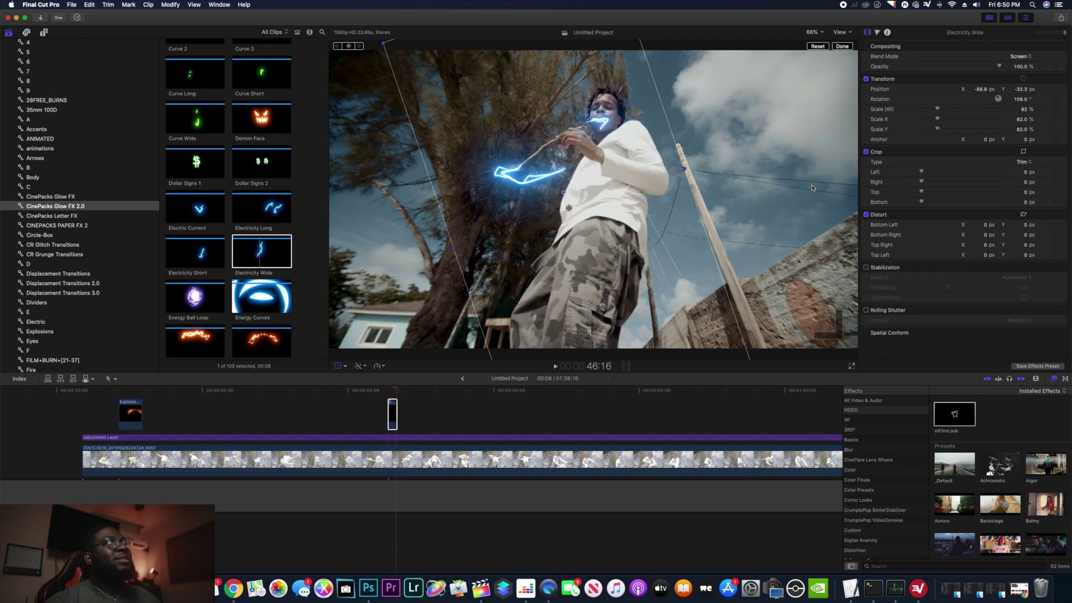
{"action": "key", "text": "Left"}
{"action": "key", "text": "Left"}
{"action": "key", "text": "Right"}
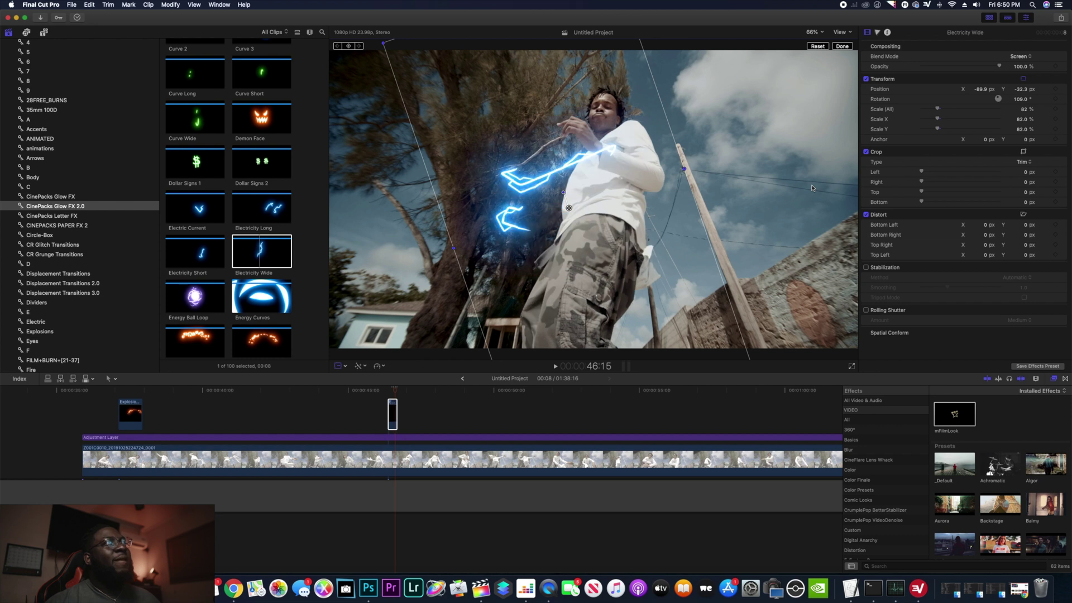
{"action": "key", "text": "Left"}
{"action": "key", "text": "Left"}
{"action": "key", "text": "Right"}
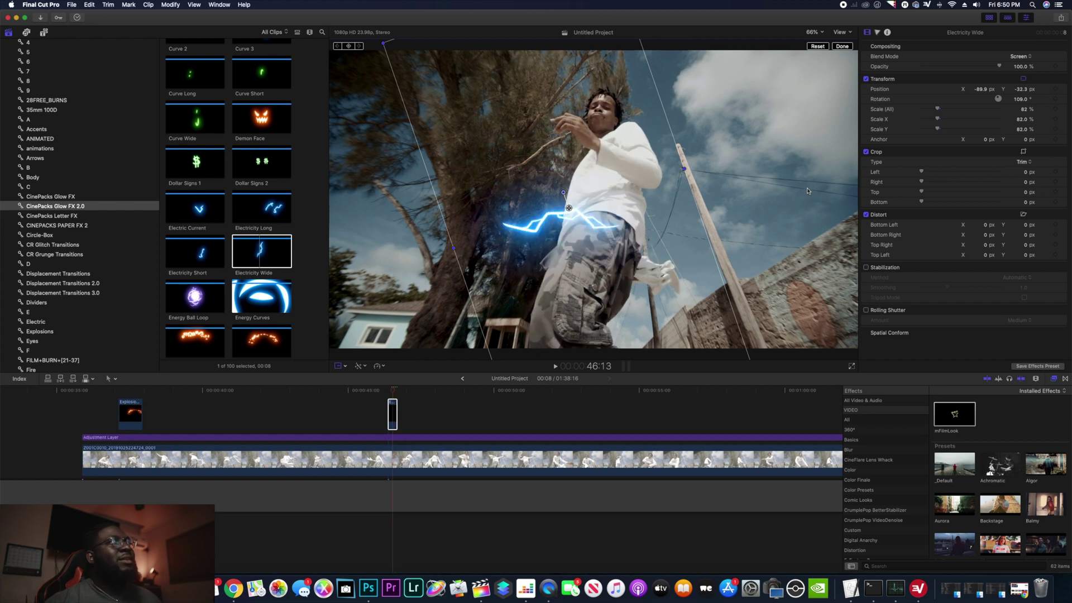
- Rotate the electricity to about 89.6° at 46:13 and check the new angle on the preceding frames
{"action": "left_click_drag", "start_coordinate": [565, 193], "coordinate": [568, 191]}
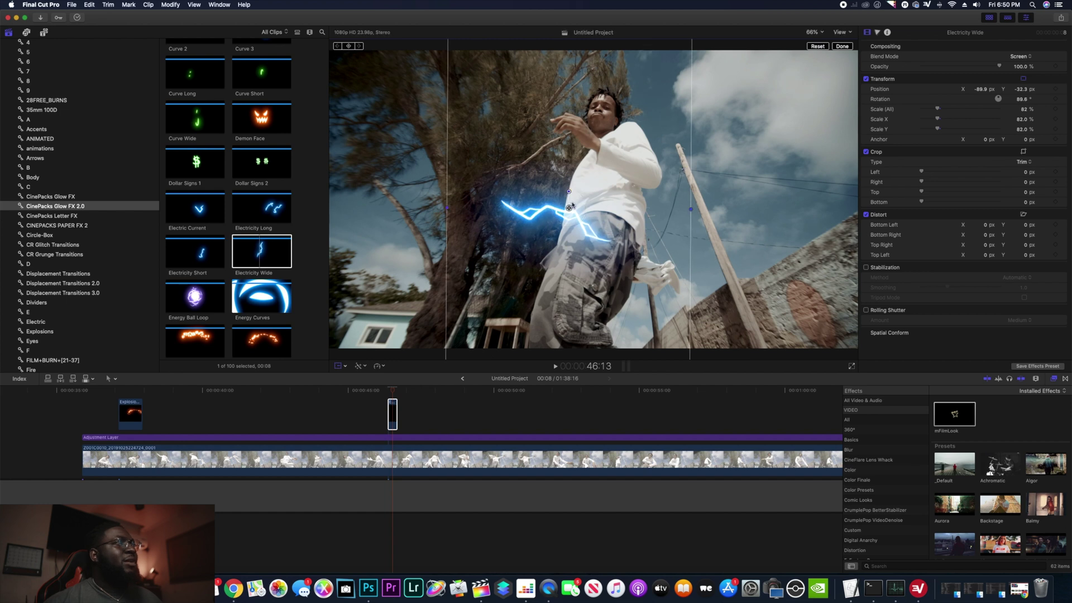
{"action": "key", "text": "Left"}
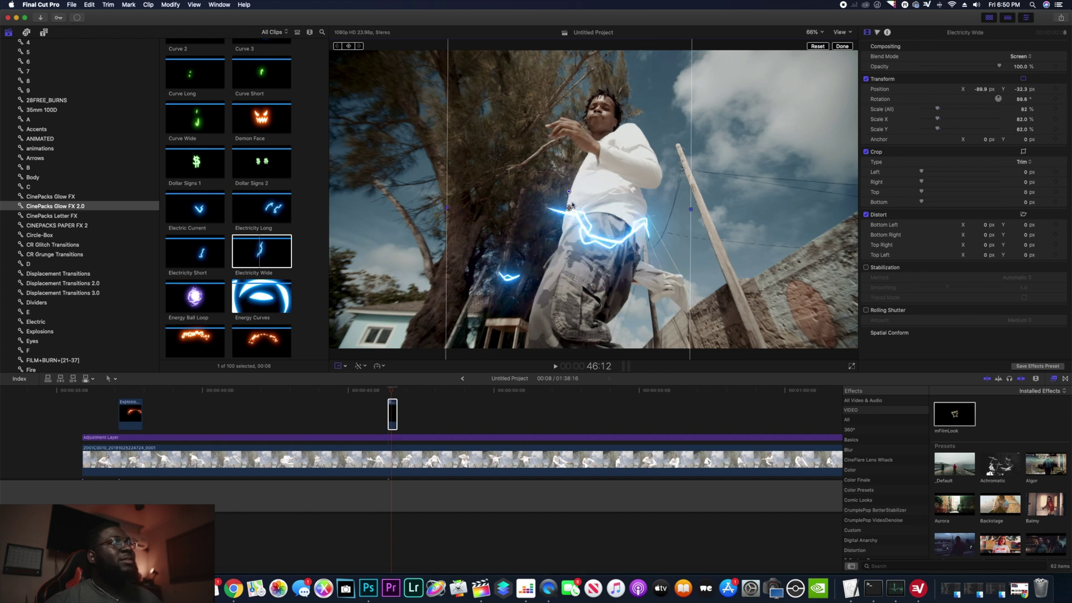
{"action": "key", "text": "Left"}
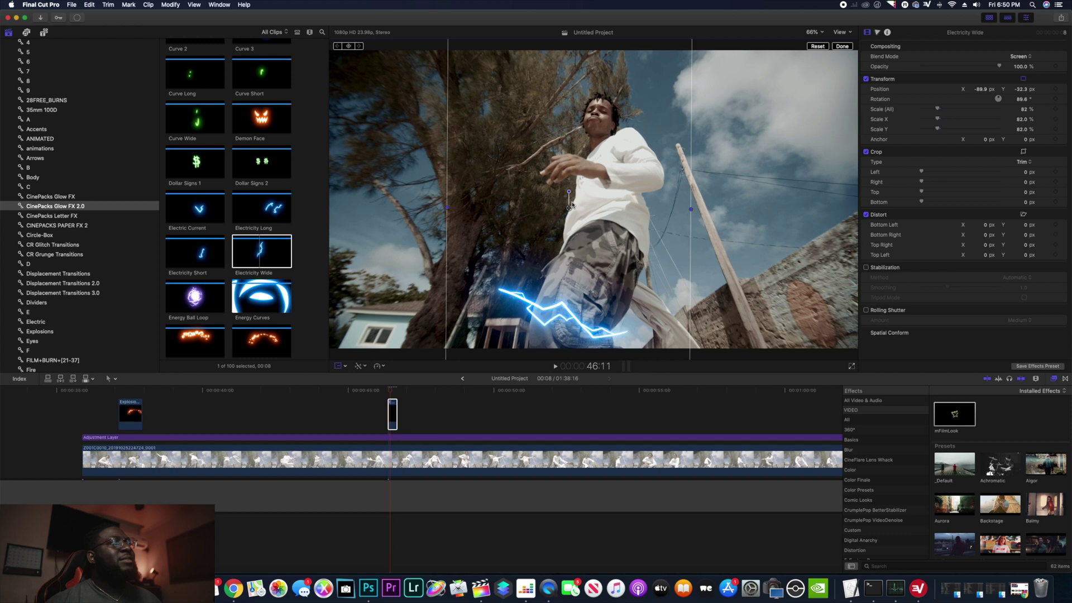
{"action": "key", "text": "Left"}
- Move the electricity to about -35.5, -73.4 px and reduce its scale to 74%, checking the fit frame by frame
{"action": "left_click_drag", "start_coordinate": [569, 208], "coordinate": [584, 220]}
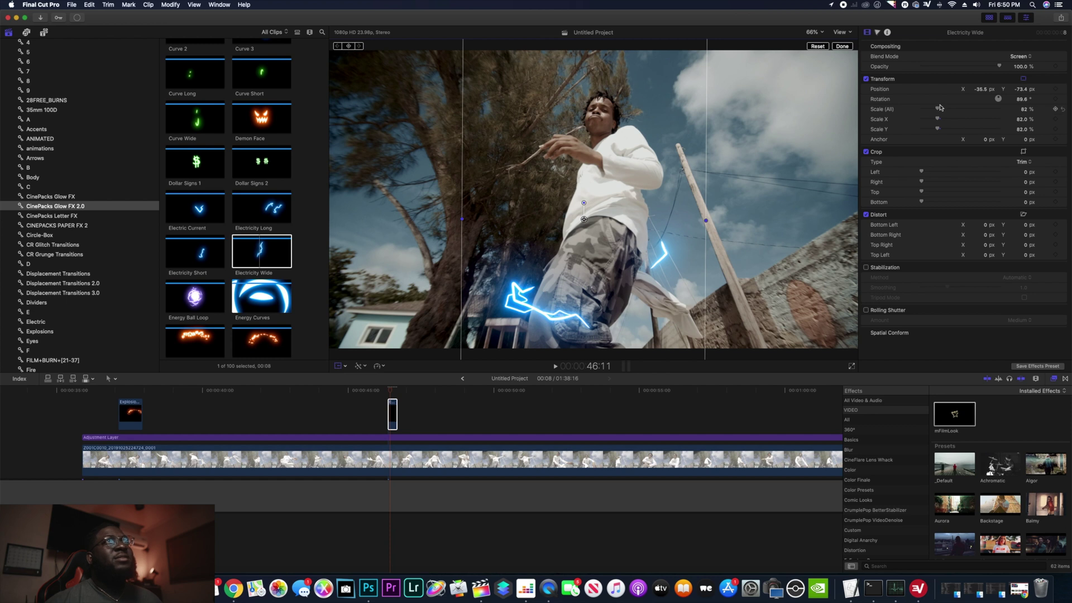
{"action": "left_click_drag", "start_coordinate": [937, 110], "coordinate": [936, 114]}
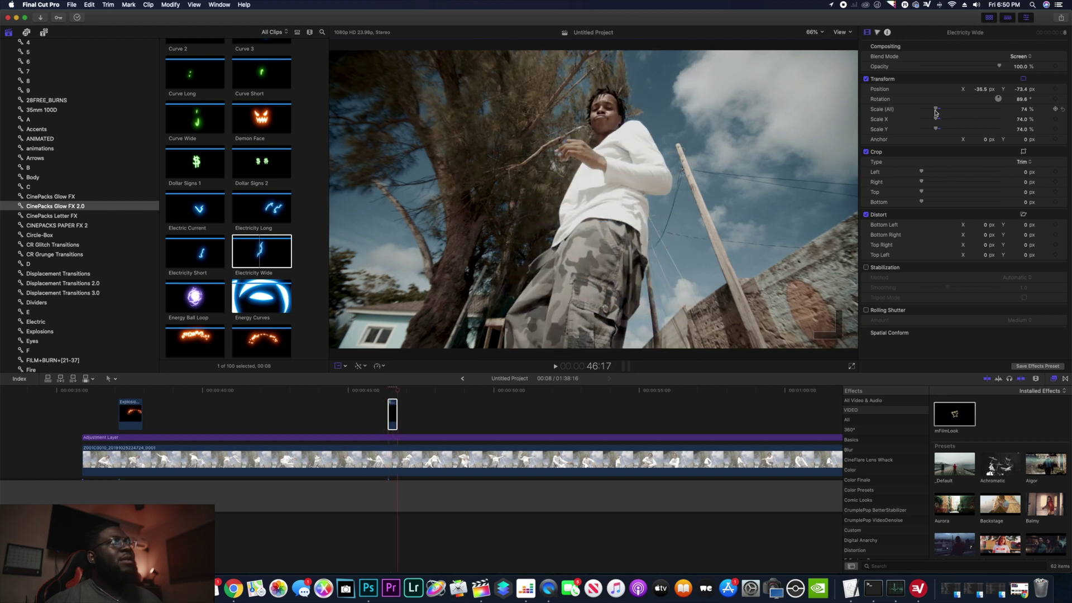
{"action": "key", "text": "Left"}
{"action": "key", "text": "Left"}
{"action": "key", "text": "Left"}
{"action": "key", "text": "Left"}
{"action": "key", "text": "Left"}
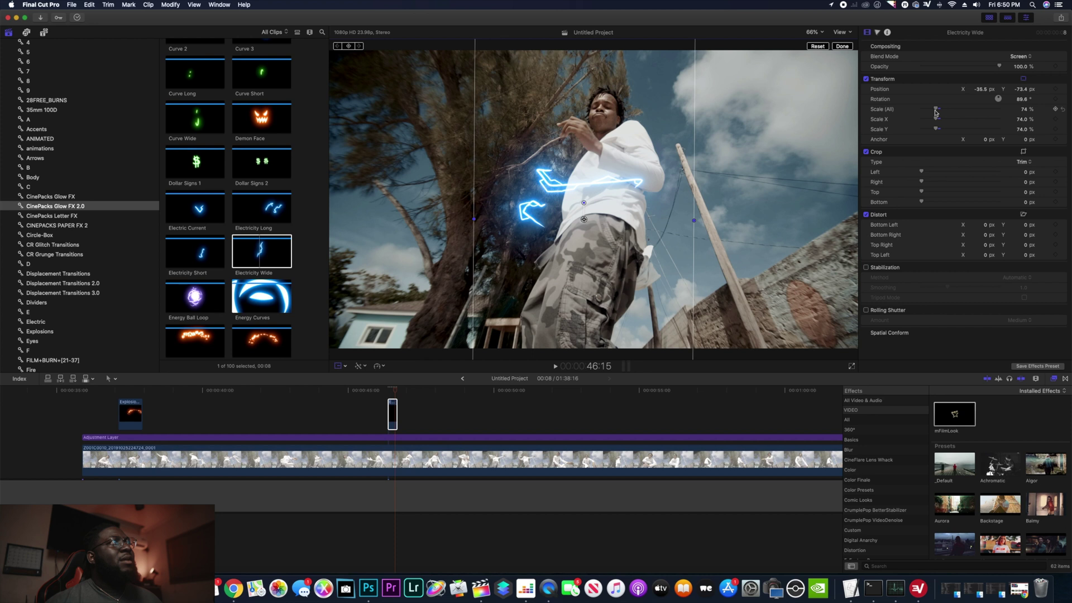
{"action": "key", "text": "Left"}
{"action": "key", "text": "Left"}
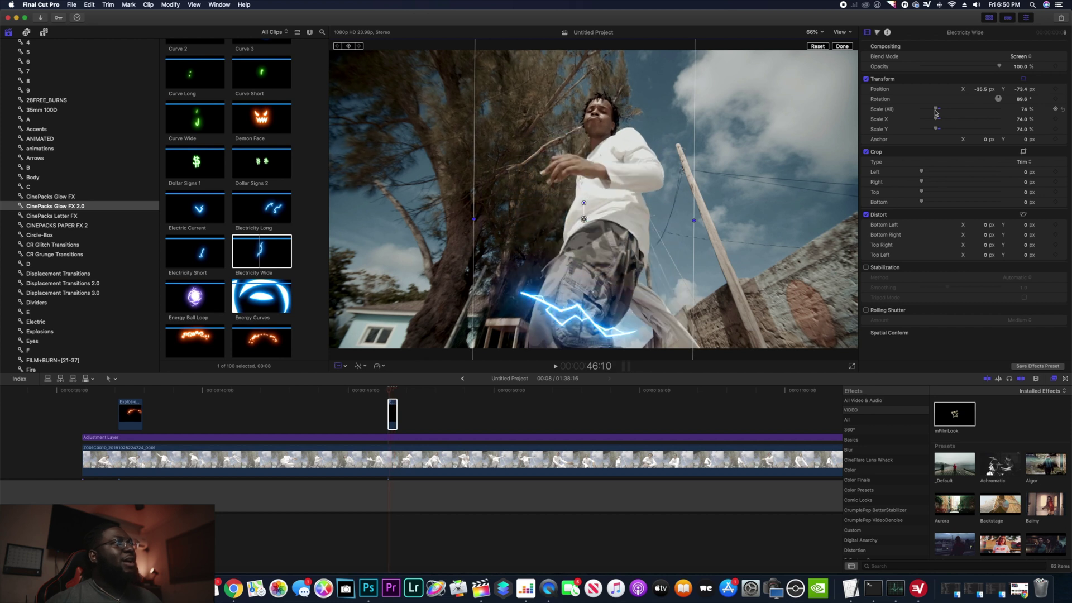
{"action": "key", "text": "Right"}
{"action": "key", "text": "Right"}
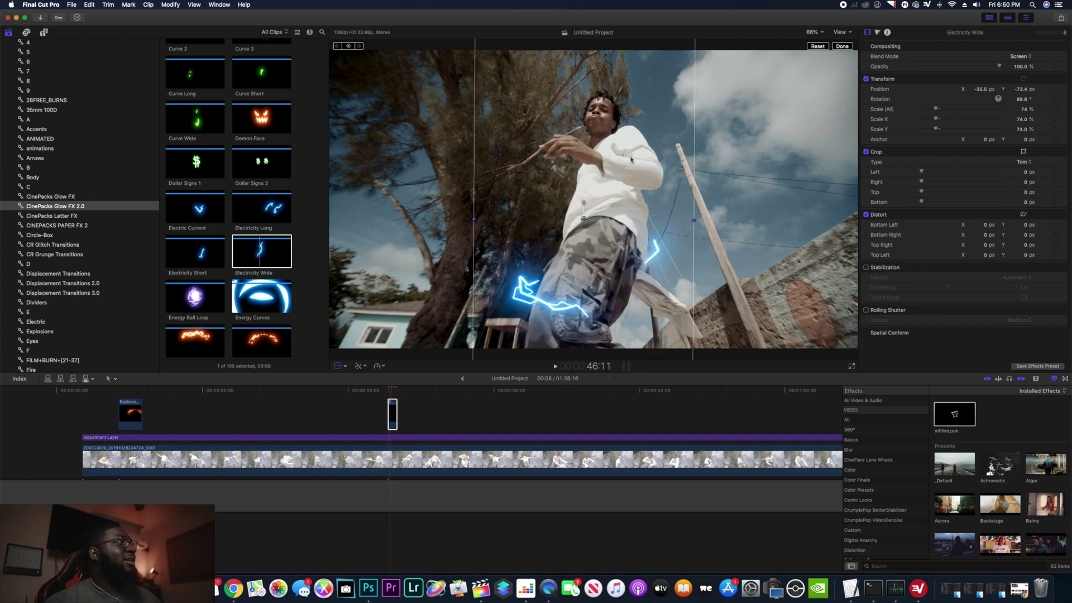
- Duplicate the Electricity Wide clip above the original, with the copy starting at 46:13
{"action": "left_click", "coordinate": [393, 413]}
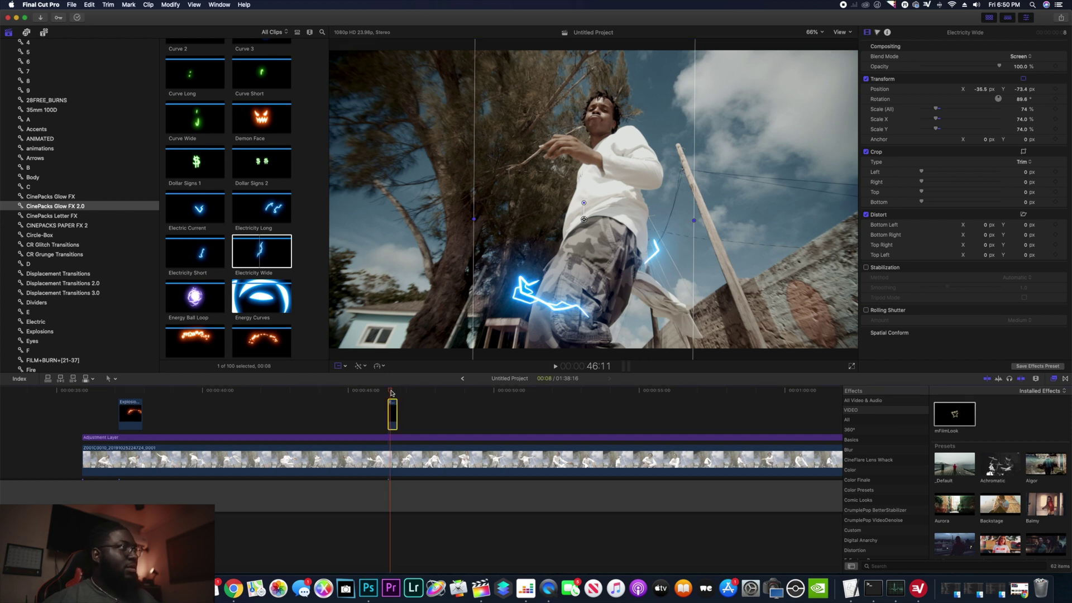
{"action": "key", "text": "Right"}
{"action": "key", "text": "Right"}
{"action": "key", "text": "super+equal"}
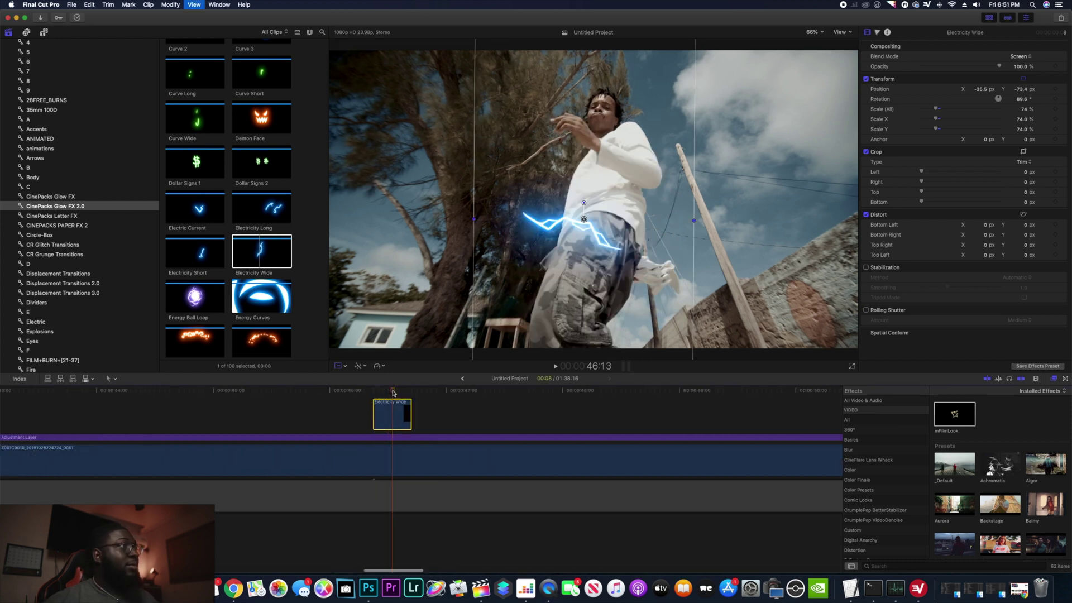
{"action": "key", "text": "super+v"}
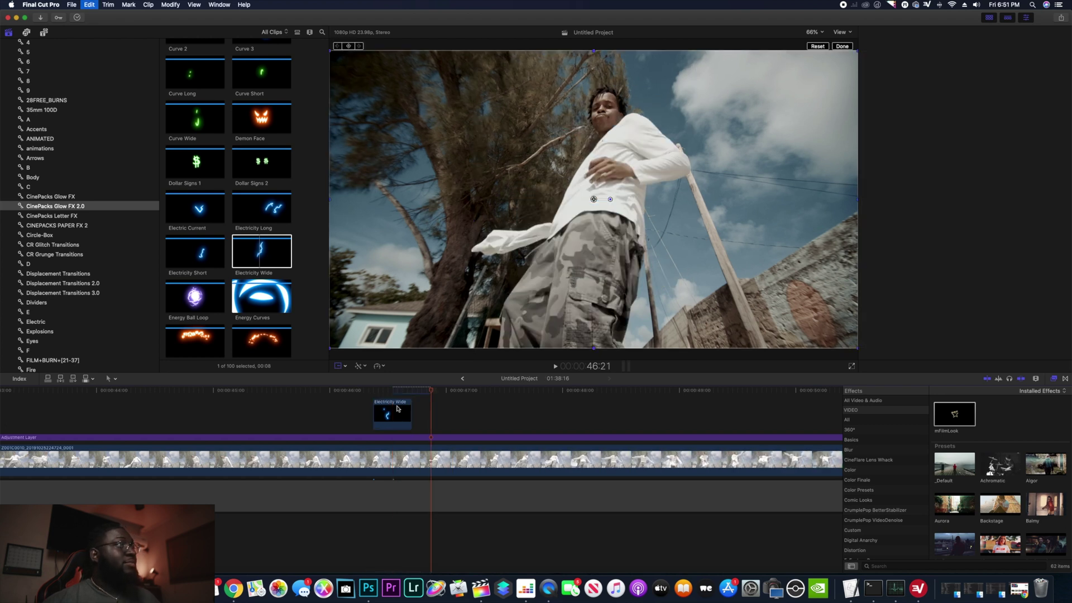
{"action": "key", "text": "super+v"}
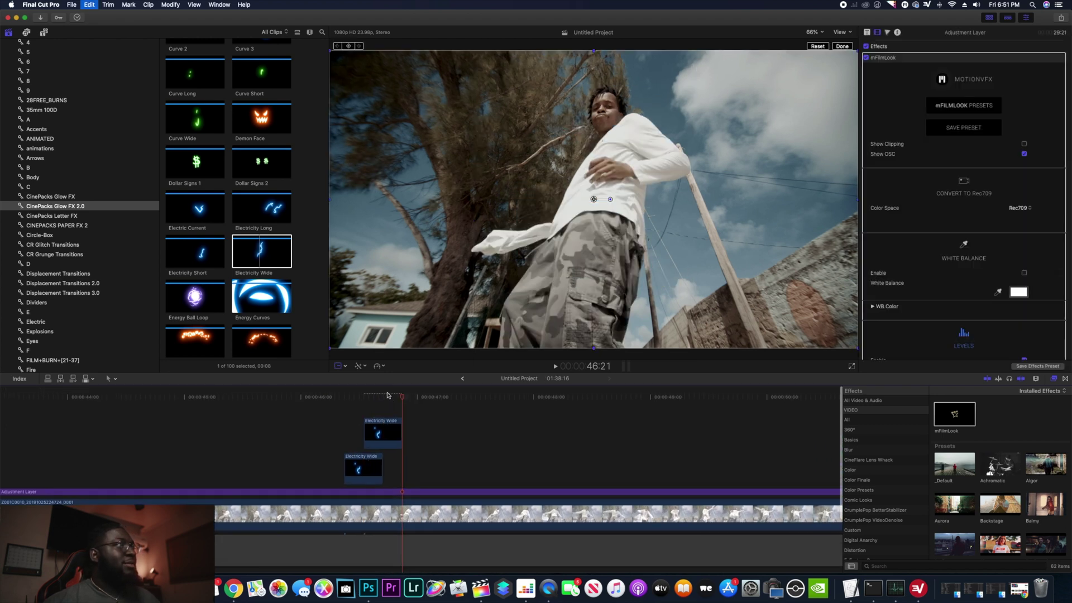
- Examine the two overlapping electricity clips frame by frame between 46:11 and 46:17 against the man's movement
{"action": "left_click", "coordinate": [378, 396]}
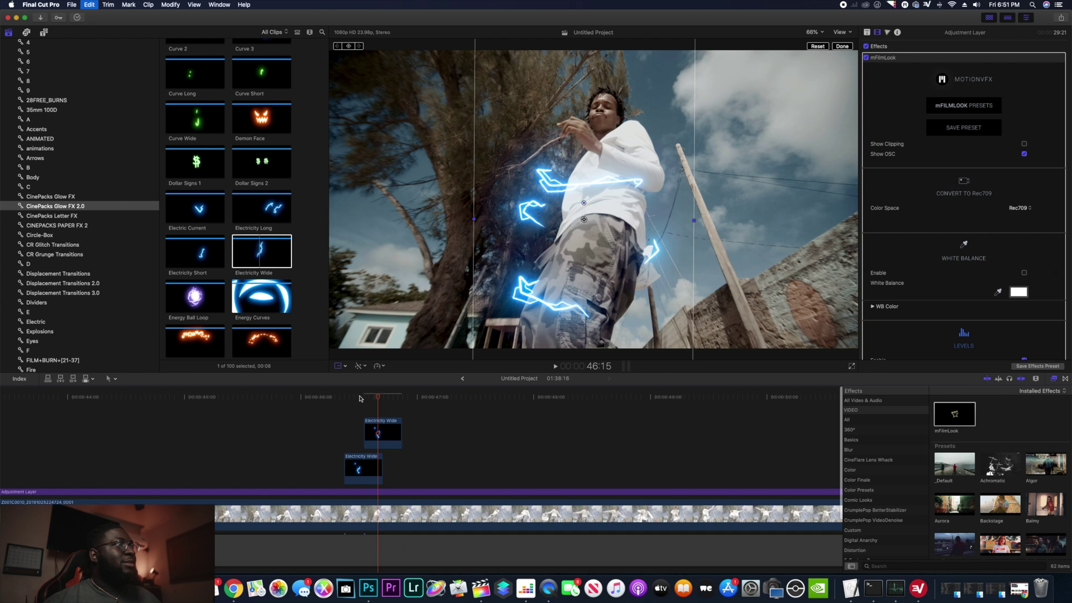
{"action": "left_click", "coordinate": [355, 397]}
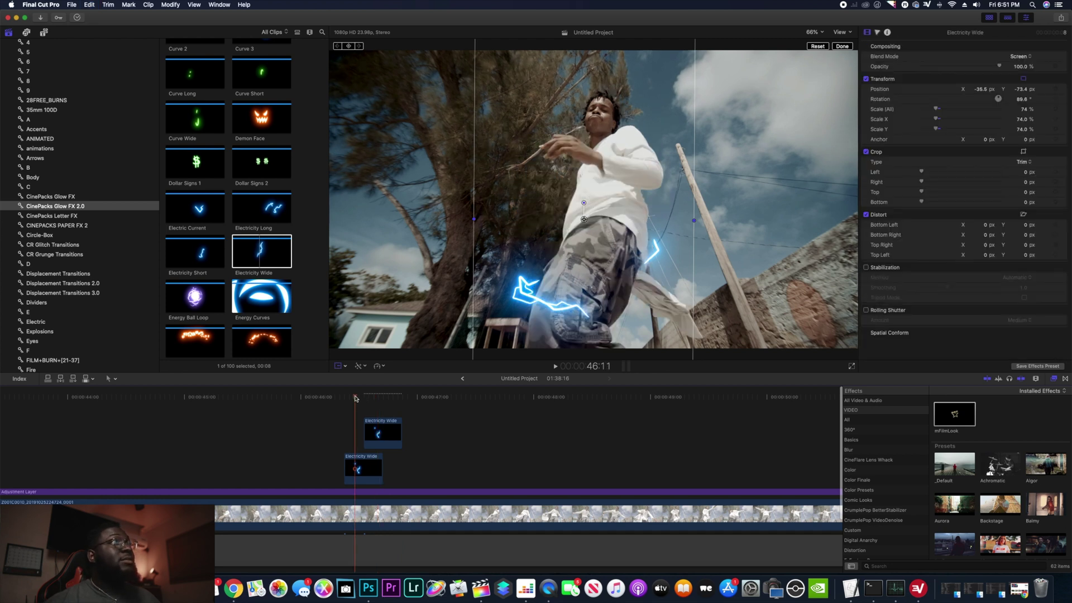
{"action": "key", "text": "Right"}
{"action": "key", "text": "Right"}
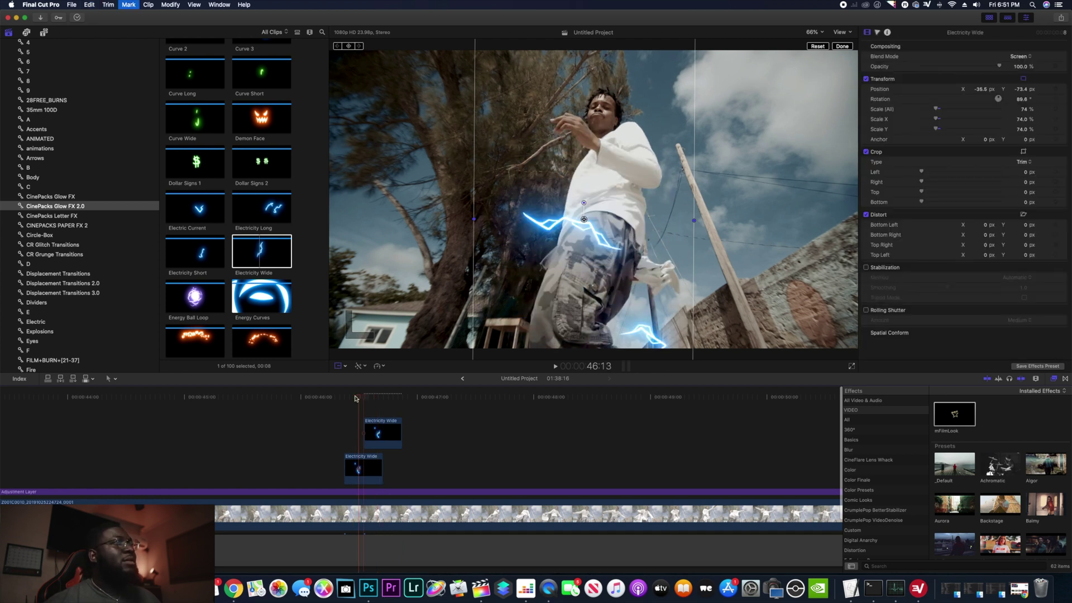
{"action": "key", "text": "Right"}
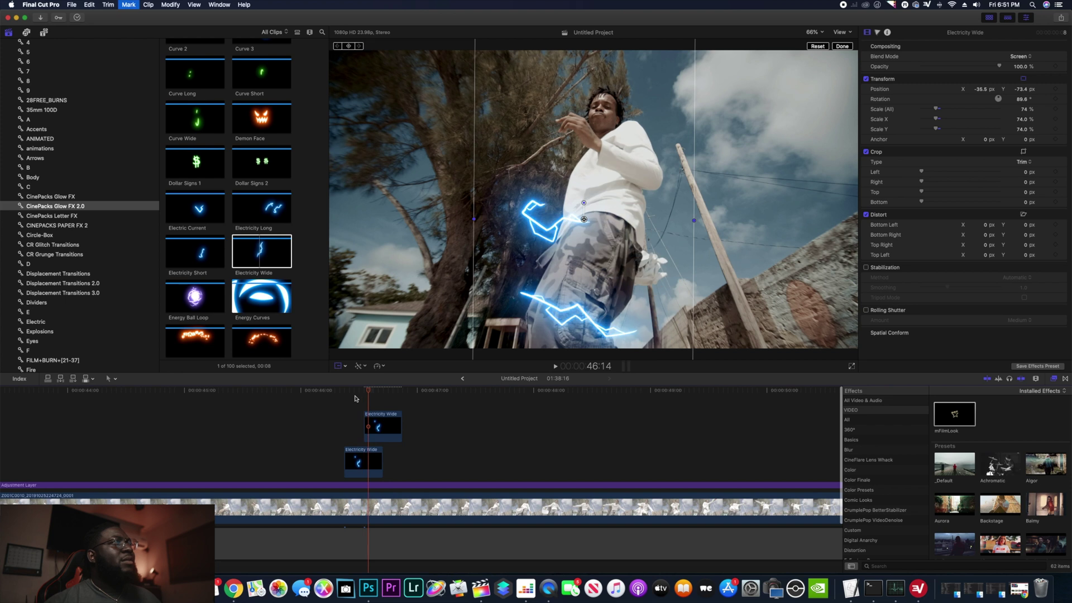
{"action": "key", "text": "Right"}
{"action": "key", "text": "Right"}
{"action": "key", "text": "Right"}
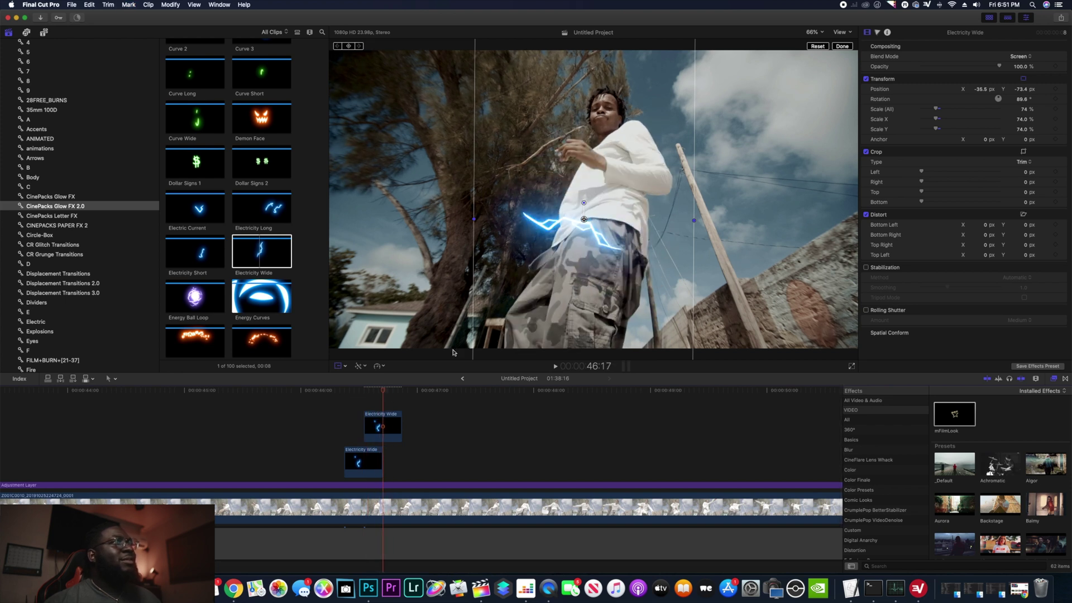
{"action": "key", "text": "Left"}
{"action": "key", "text": "Left"}
{"action": "key", "text": "Left"}
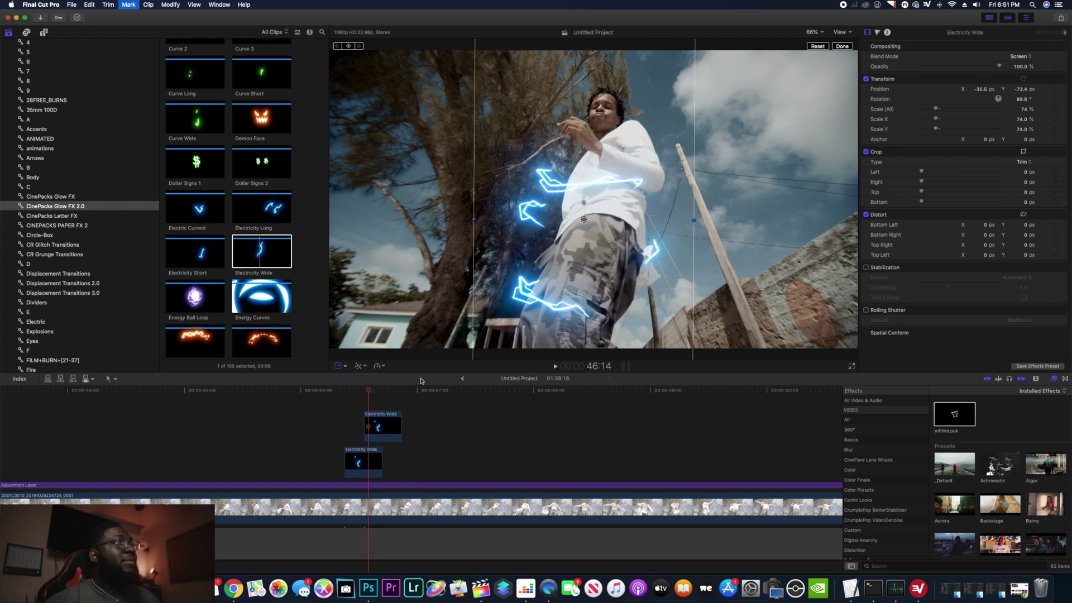
{"action": "key", "text": "Right"}
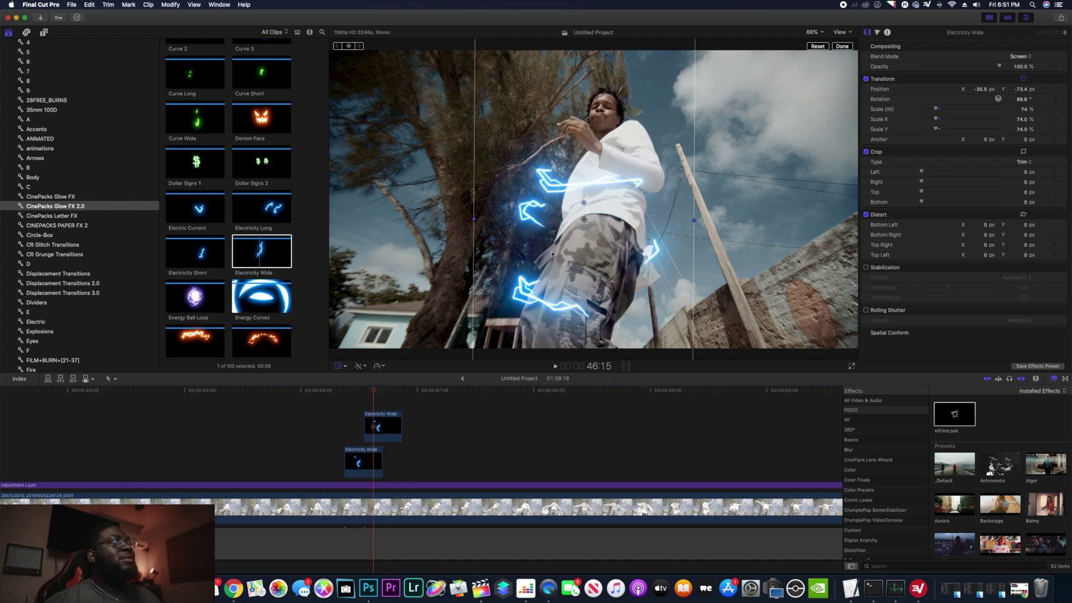
- Move the duplicate electricity up around the man's head, at about 131.1, 398.1 px, and review the surrounding frames
{"action": "left_click_drag", "start_coordinate": [585, 220], "coordinate": [631, 89]}
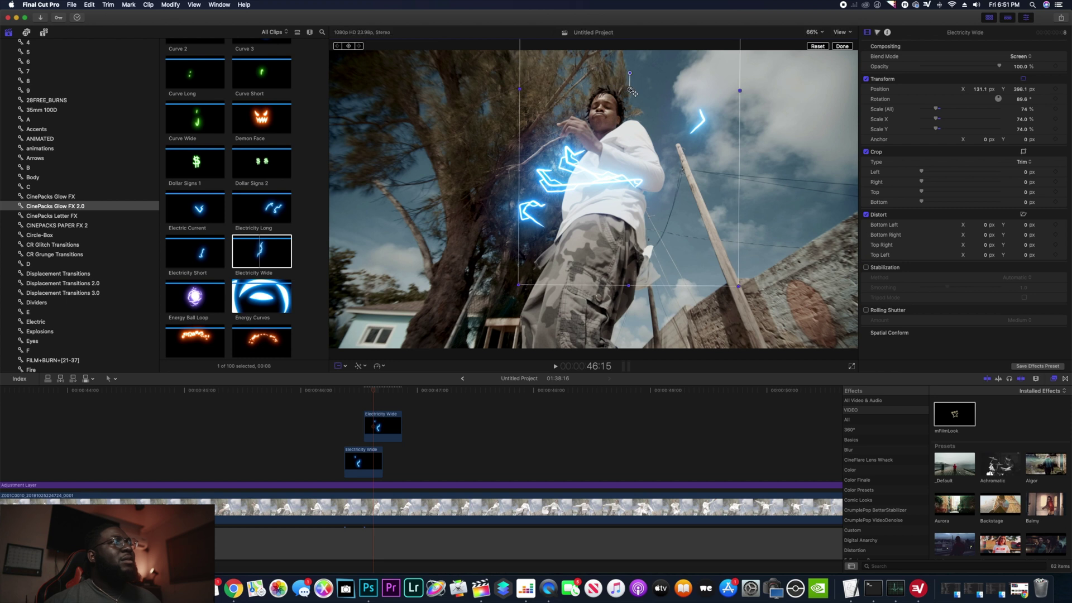
{"action": "key", "text": "Right"}
{"action": "key", "text": "Right"}
{"action": "key", "text": "Right"}
{"action": "key", "text": "Right"}
{"action": "key", "text": "Right"}
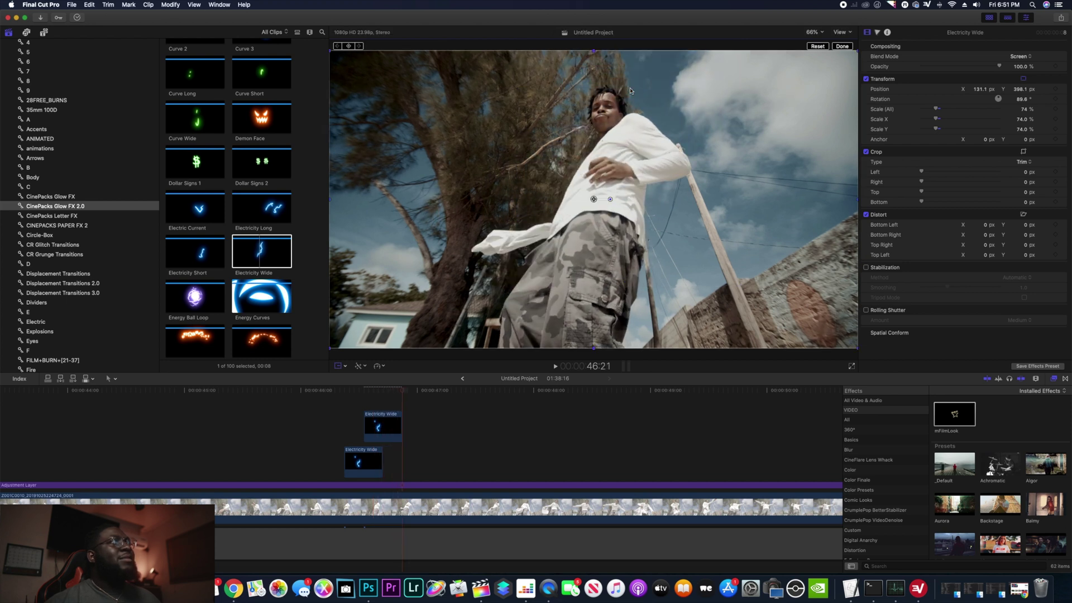
{"action": "key", "text": "Left"}
{"action": "key", "text": "Left"}
{"action": "key", "text": "Left"}
{"action": "key", "text": "Left"}
{"action": "key", "text": "Left"}
{"action": "key", "text": "Left"}
{"action": "key", "text": "Left"}
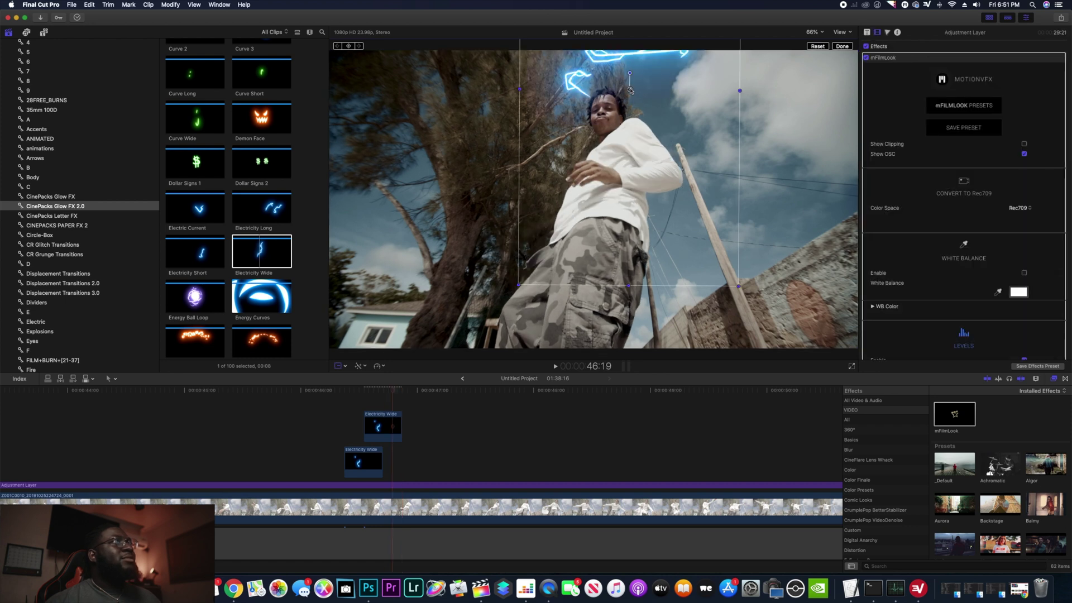
{"action": "key", "text": "Left"}
{"action": "key", "text": "Left"}
{"action": "key", "text": "Left"}
{"action": "key", "text": "Left"}
{"action": "key", "text": "Left"}
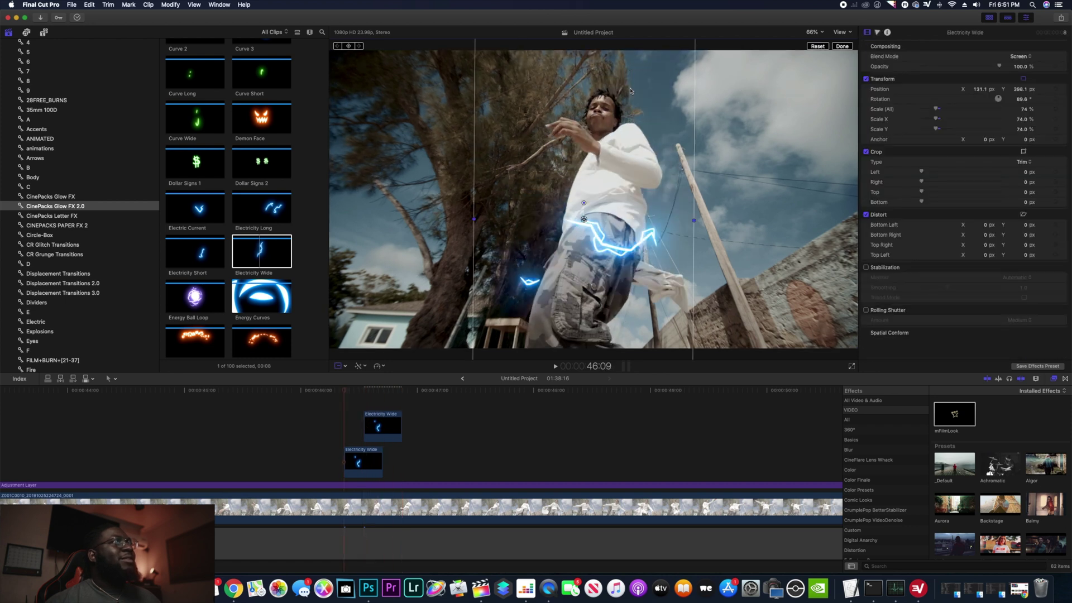
- Step through the two overlapping electricity clips from 46:09 to 46:21, checking how they follow the man's movement
{"action": "key", "text": "Right"}
{"action": "key", "text": "Right"}
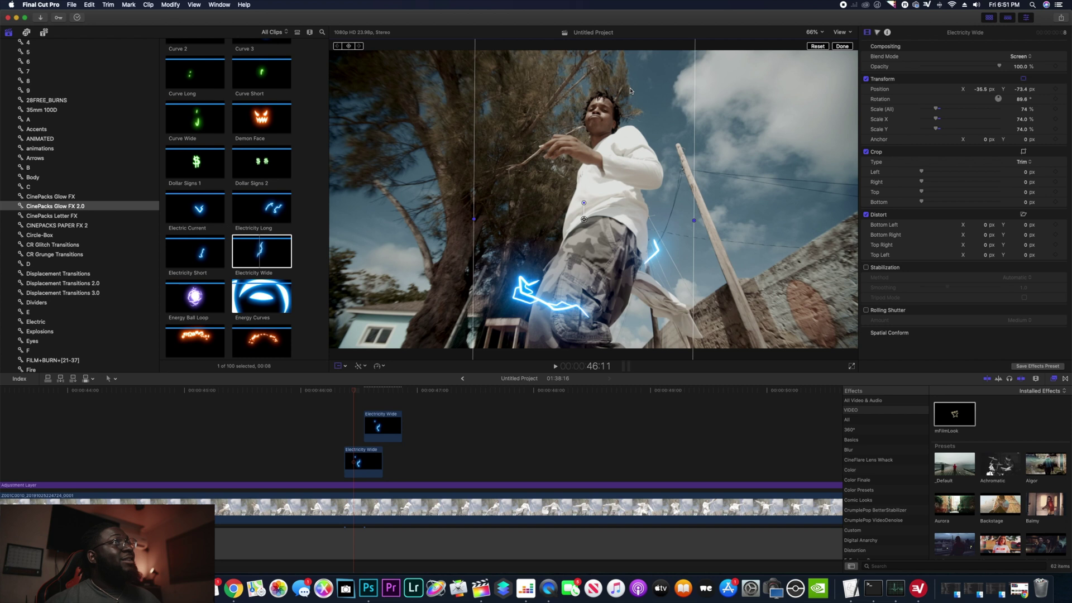
{"action": "key", "text": "Right"}
{"action": "key", "text": "Right"}
{"action": "key", "text": "Right"}
{"action": "key", "text": "Right"}
{"action": "key", "text": "Right"}
{"action": "key", "text": "Right"}
{"action": "key", "text": "Right"}
{"action": "key", "text": "Right"}
{"action": "key", "text": "Right"}
{"action": "key", "text": "Right"}
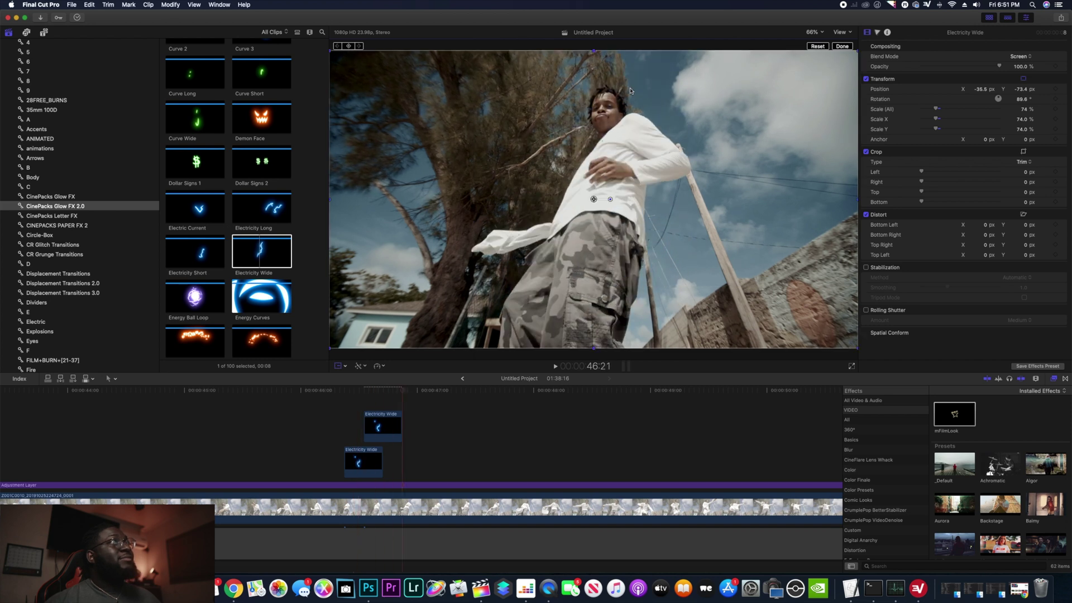
{"action": "key", "text": "Left"}
{"action": "key", "text": "Left"}
{"action": "key", "text": "Left"}
{"action": "key", "text": "Left"}
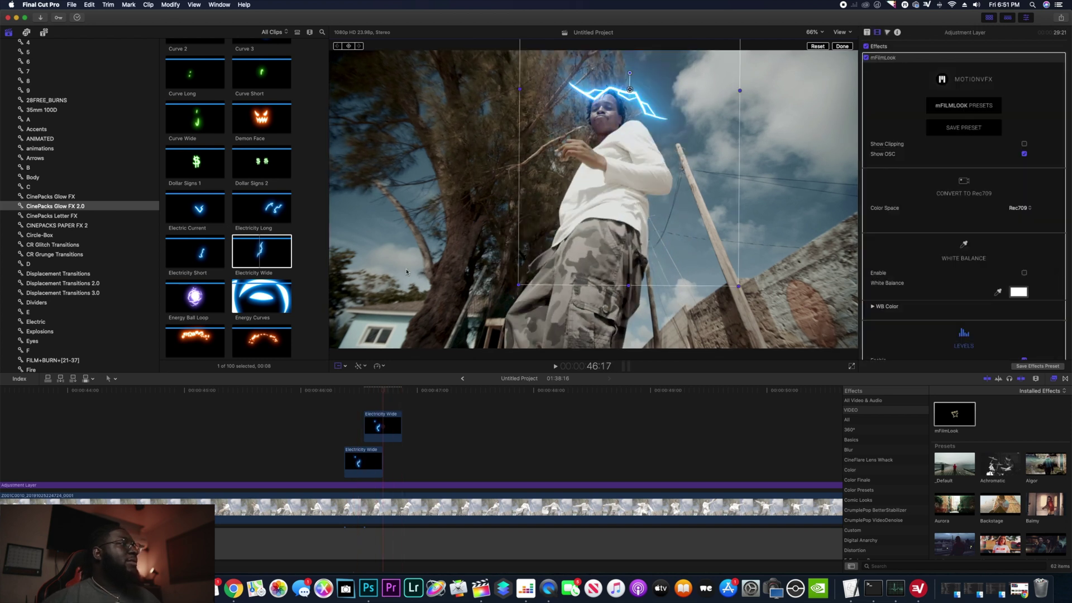
{"action": "left_click", "coordinate": [321, 392]}
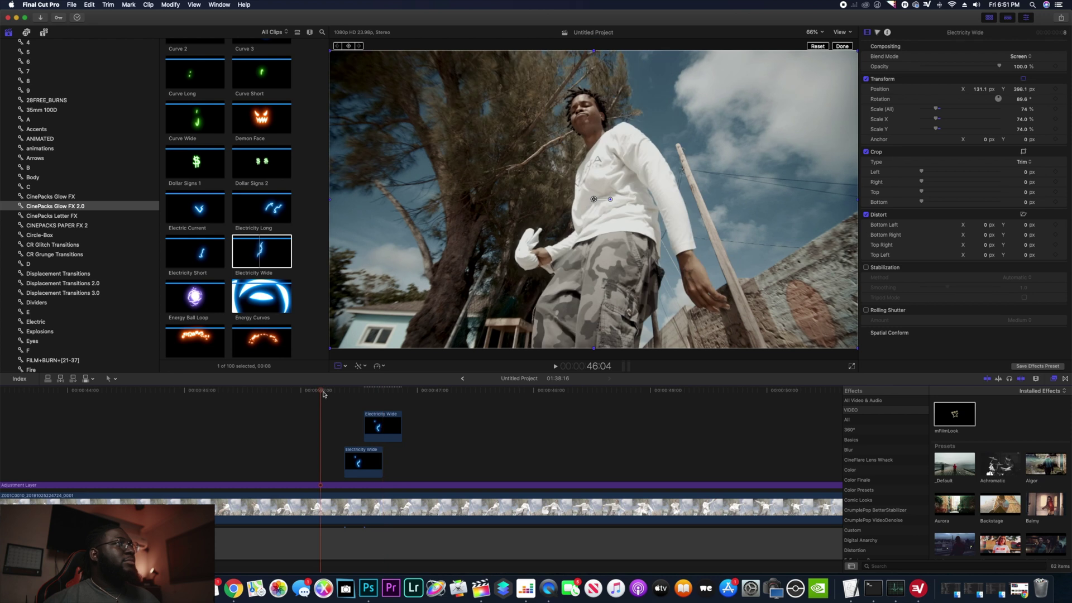
{"action": "left_click", "coordinate": [322, 393]}
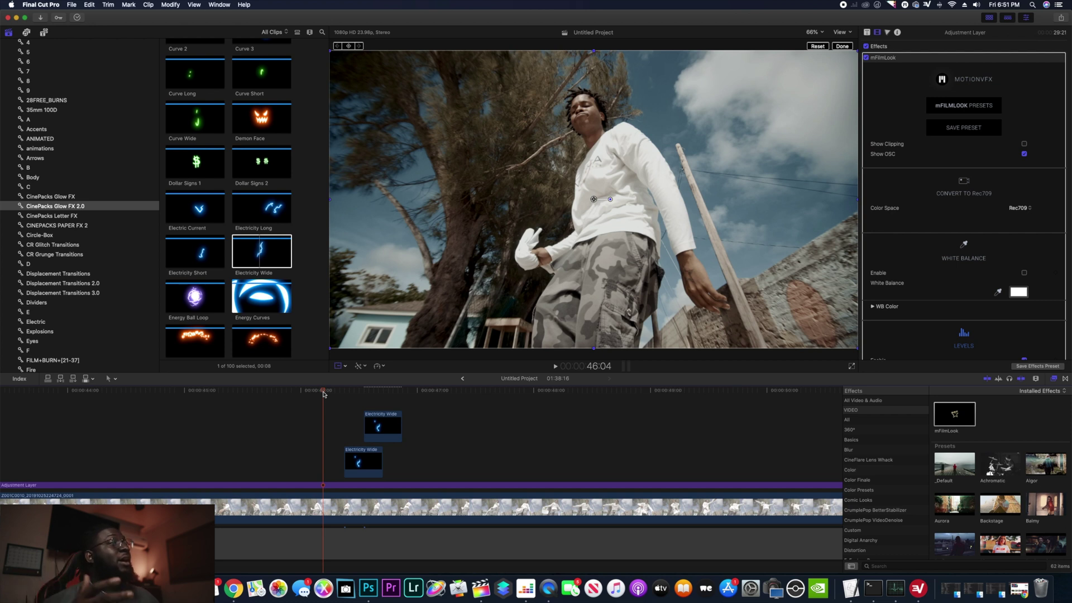
- Finish the on-screen transform adjustment of the electricity and check the status of the background tasks
{"action": "left_click", "coordinate": [847, 48]}
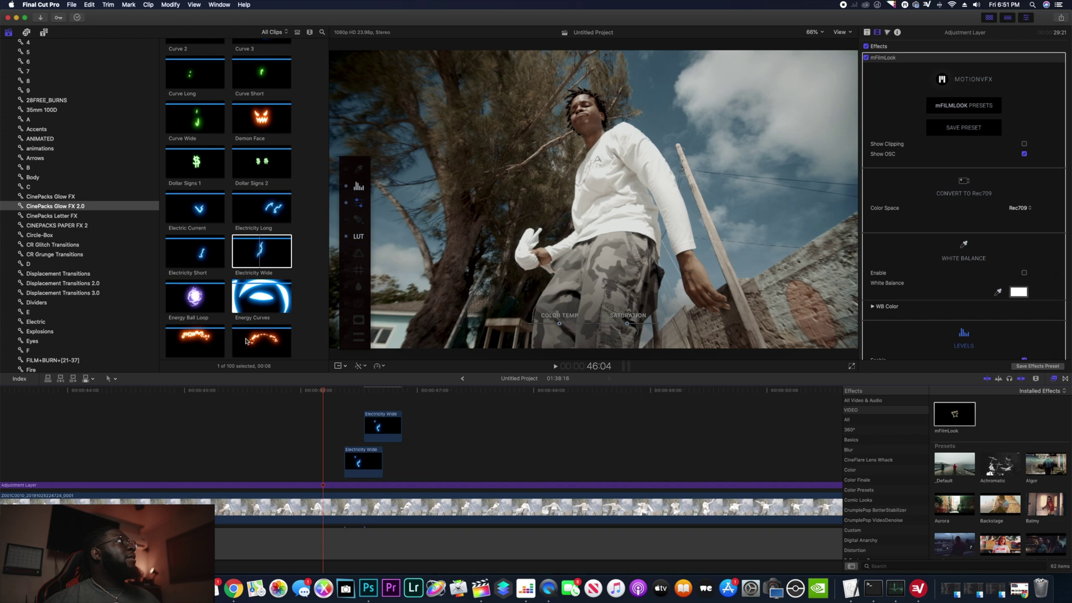
{"action": "left_click", "coordinate": [343, 397]}
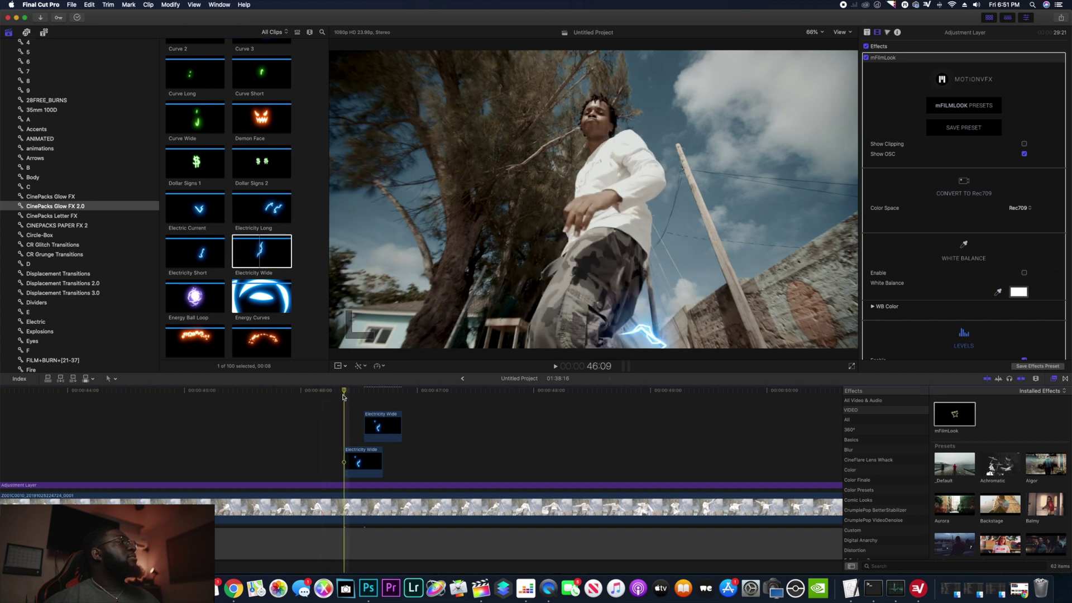
{"action": "left_click", "coordinate": [78, 19]}
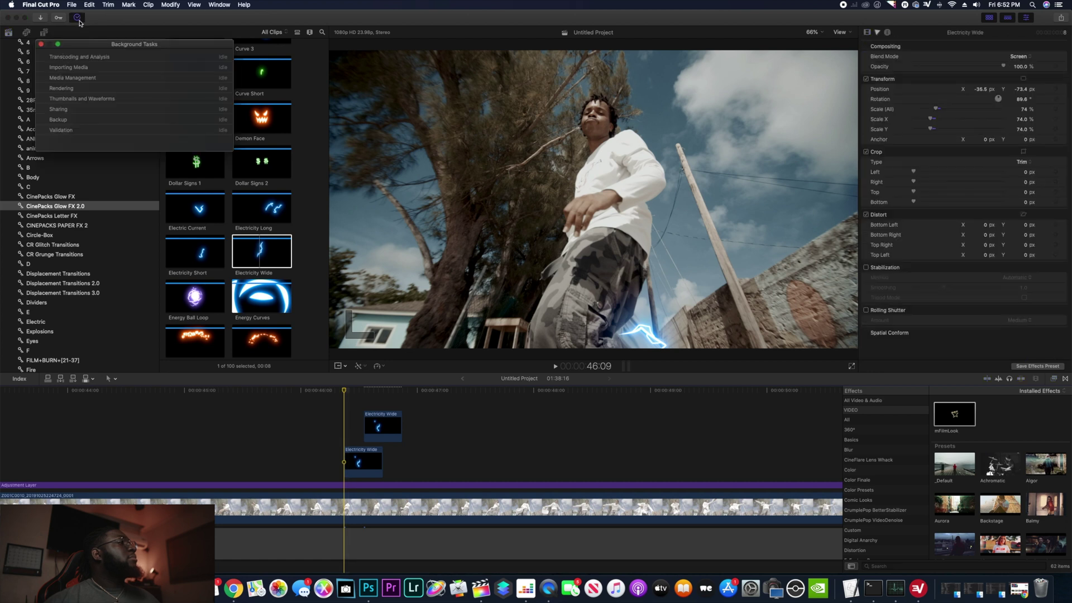
{"action": "key", "text": "super+9"}
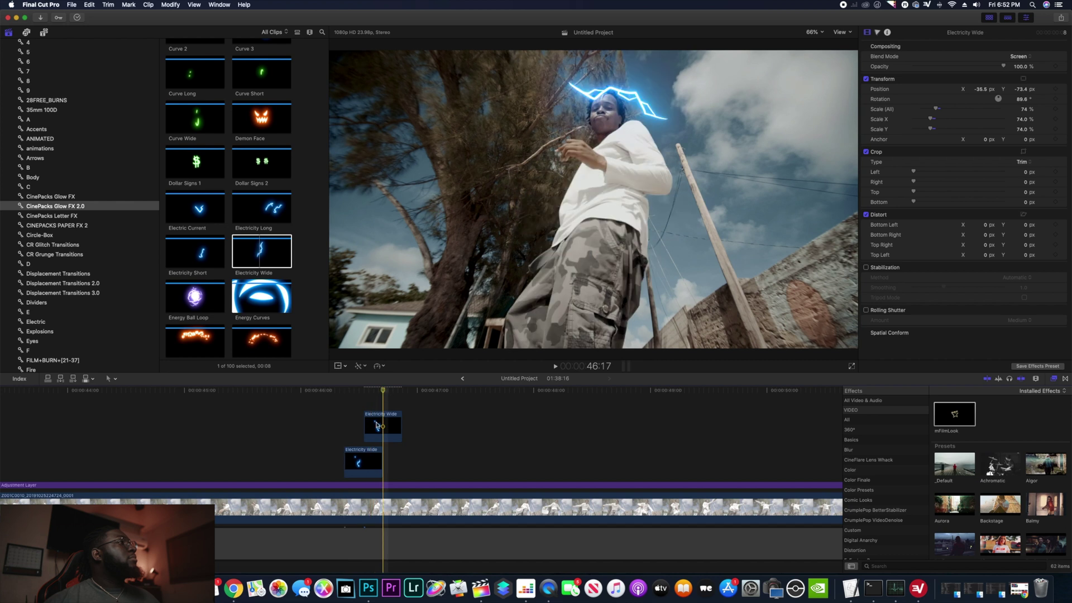
- Play the section from about 45:16 through both Electricity Wide clips repeatedly to judge the effect in motion
{"action": "left_click", "coordinate": [382, 427]}
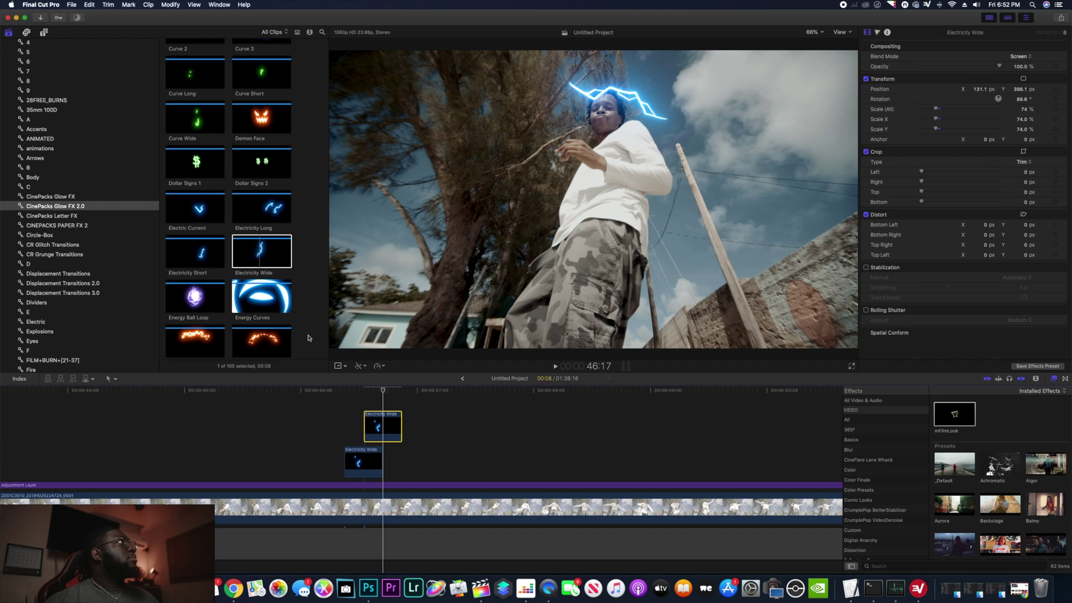
{"action": "left_click", "coordinate": [267, 403]}
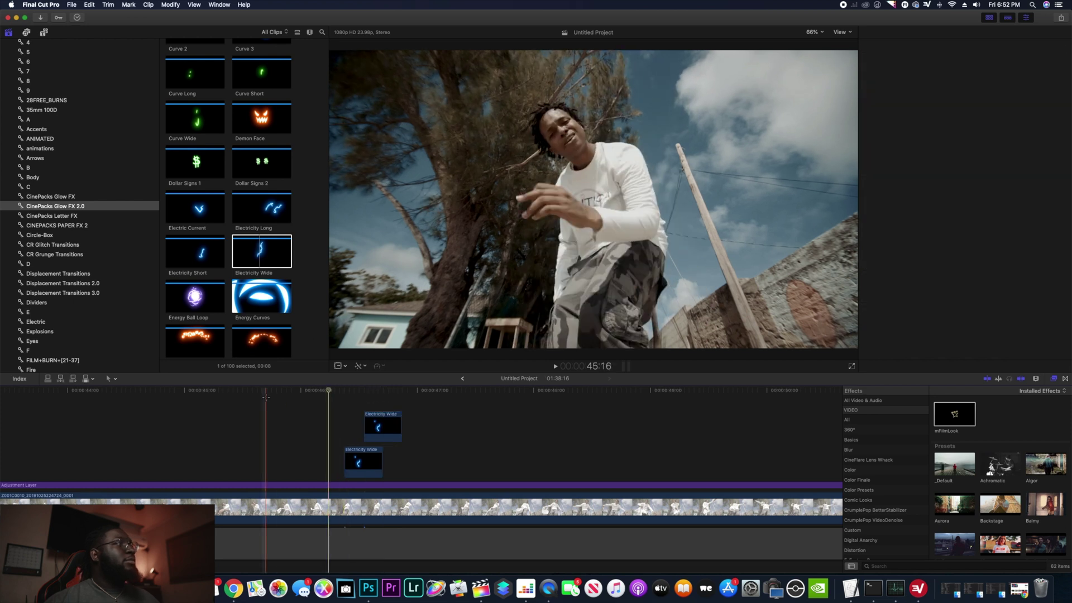
{"action": "key", "text": "space"}
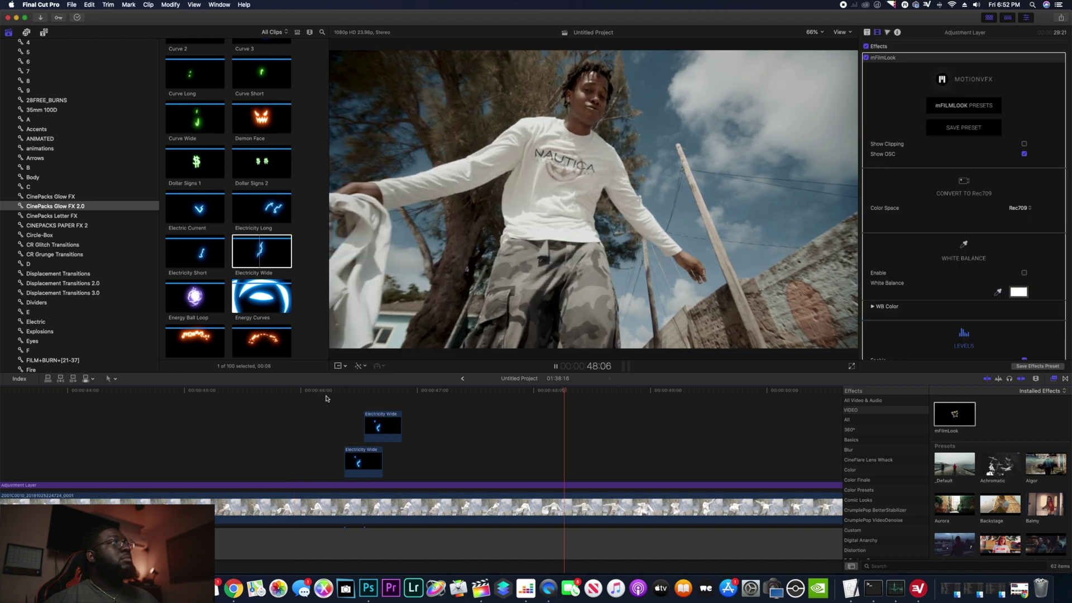
{"action": "left_click", "coordinate": [257, 401]}
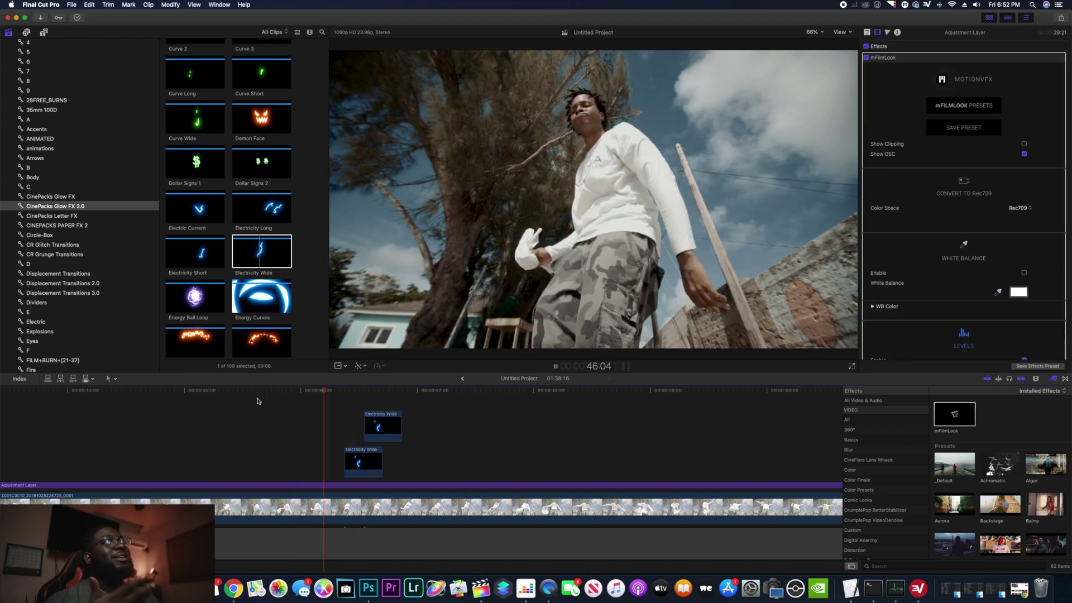
{"action": "left_click", "coordinate": [257, 401]}
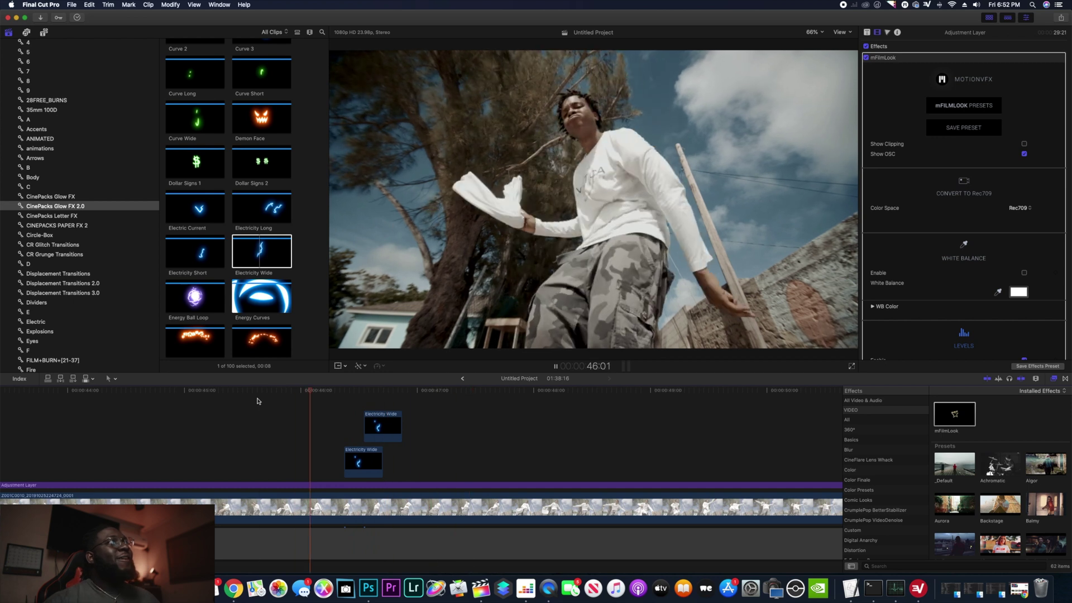
{"action": "left_click", "coordinate": [256, 401]}
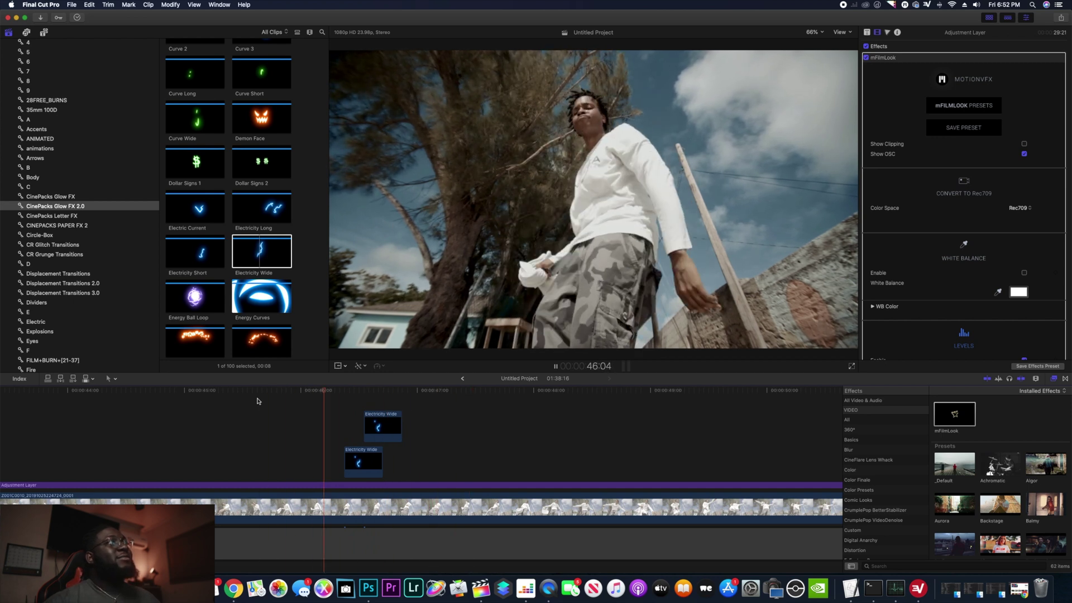
{"action": "left_click", "coordinate": [257, 401]}
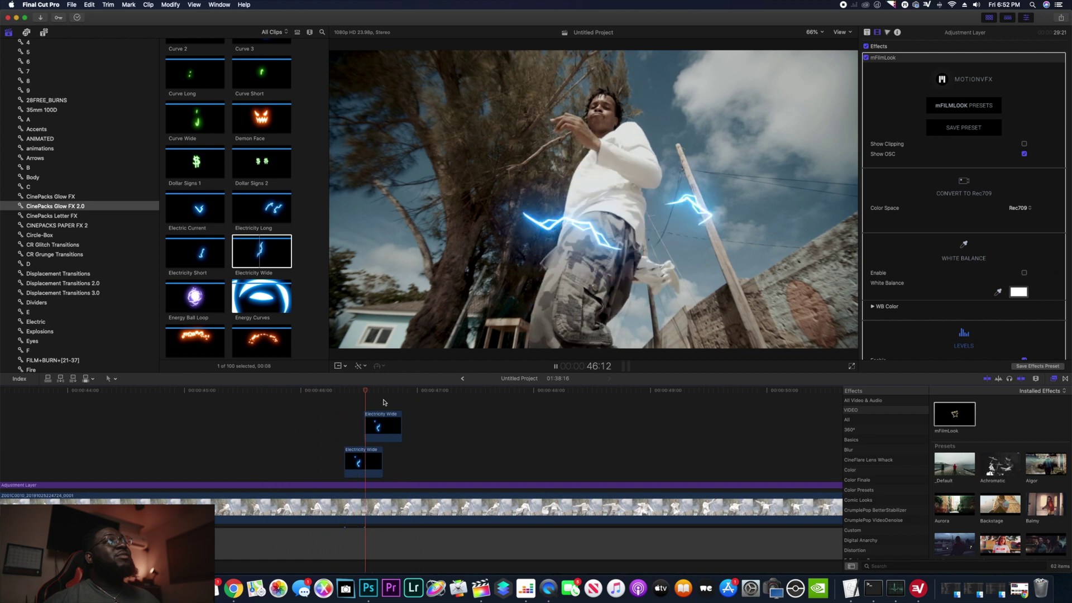
- Scrub back from 46:17 over the two electricity clips to 46:03 and replay from there to check their timing
{"action": "key", "text": "space"}
{"action": "left_click", "coordinate": [554, 307]}
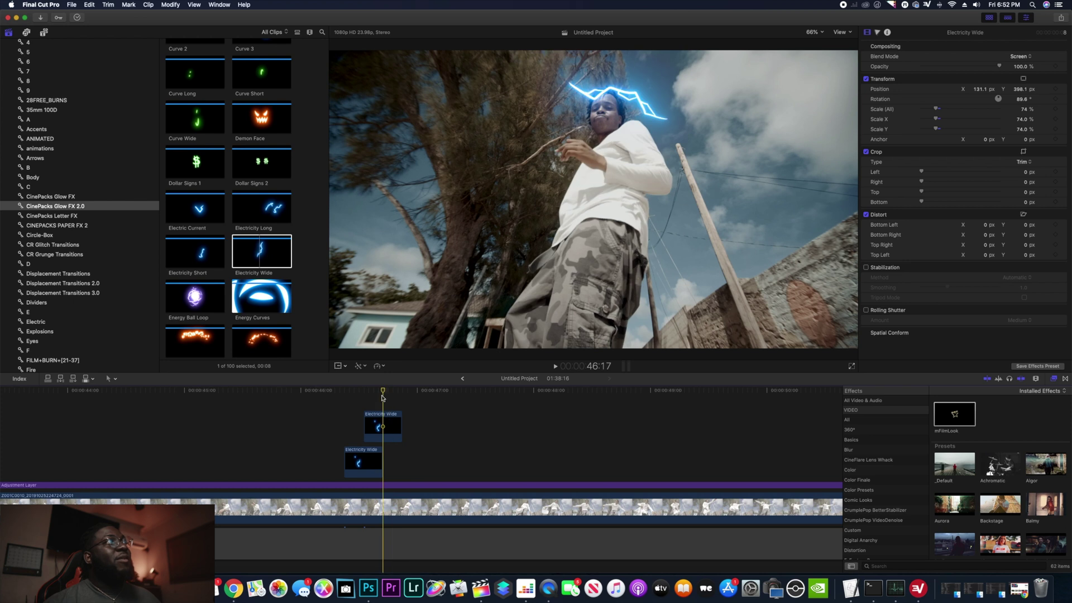
{"action": "left_click_drag", "start_coordinate": [382, 397], "coordinate": [363, 412]}
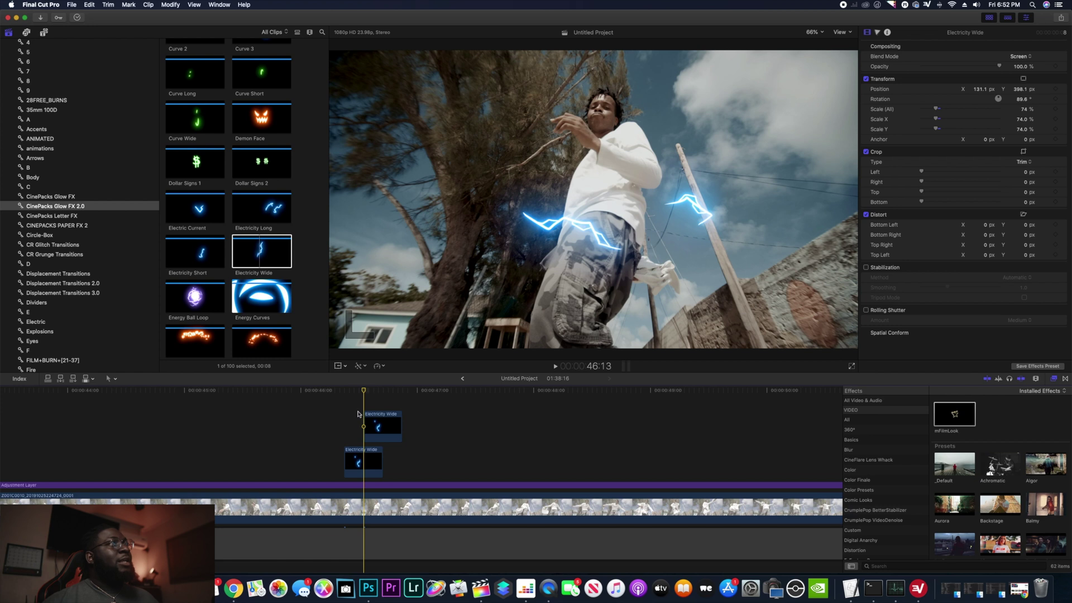
{"action": "left_click_drag", "start_coordinate": [358, 414], "coordinate": [317, 416]}
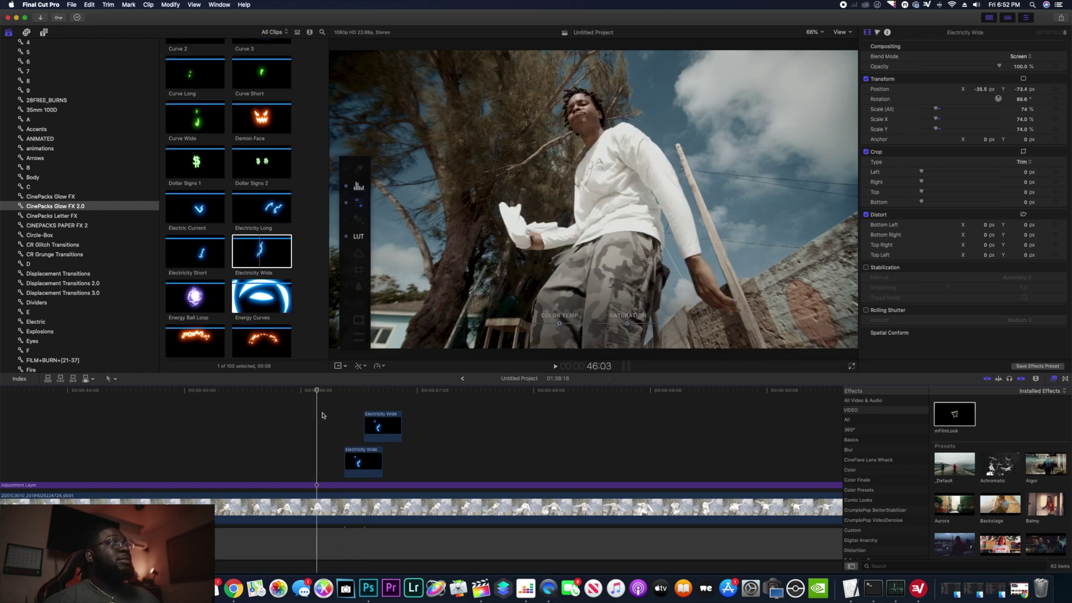
{"action": "key", "text": "space"}
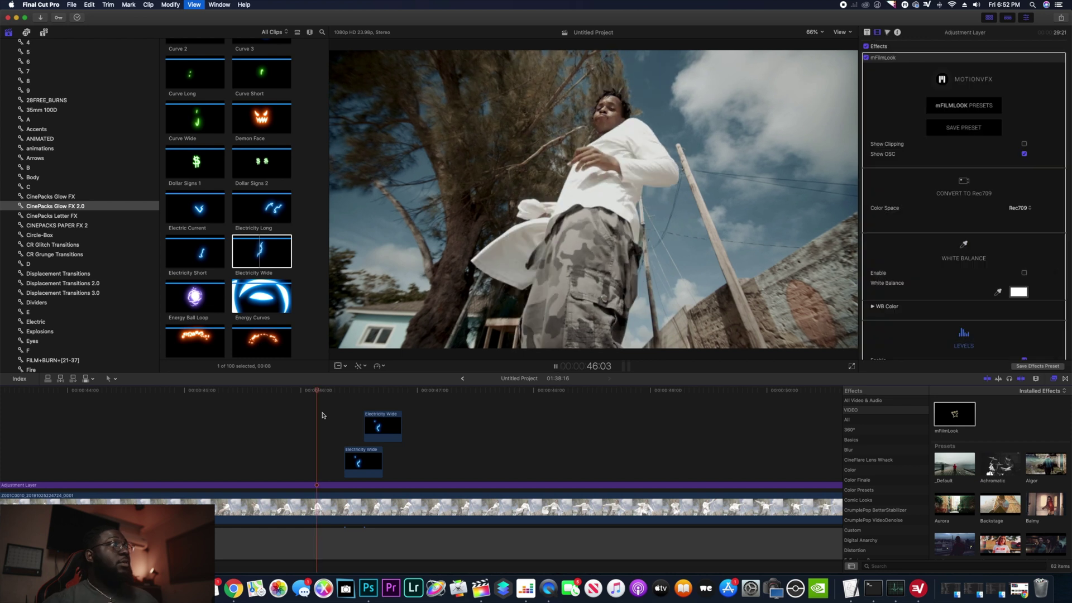
- Zoom the timeline out and play the footage from the start of the clip, reviewing the explosion and electricity effects
{"action": "left_click", "coordinate": [220, 394]}
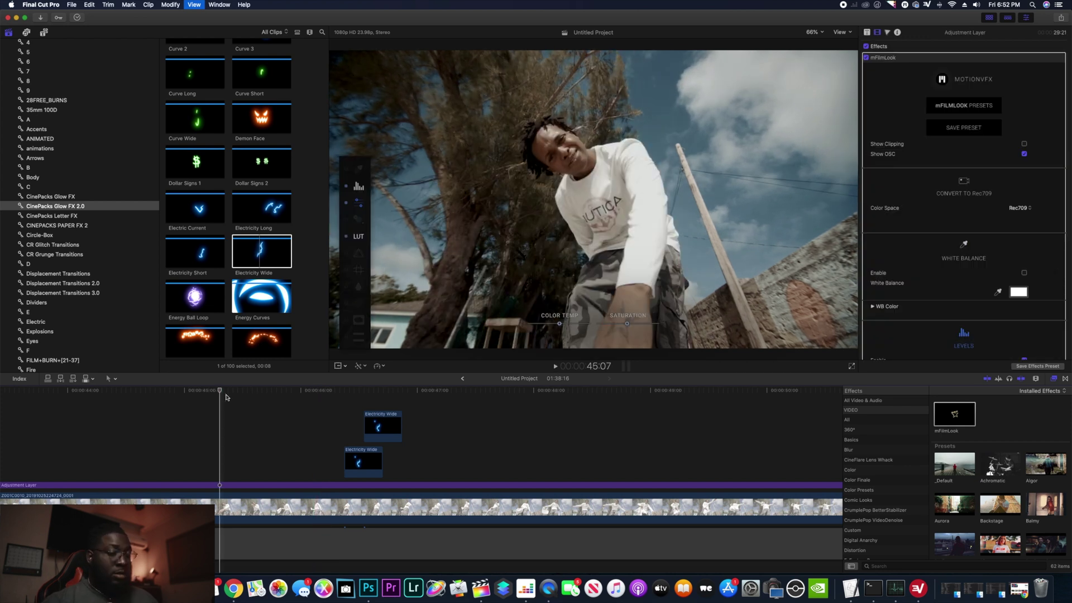
{"action": "key", "text": "super+minus"}
{"action": "key", "text": "super+minus"}
{"action": "key", "text": "super+minus"}
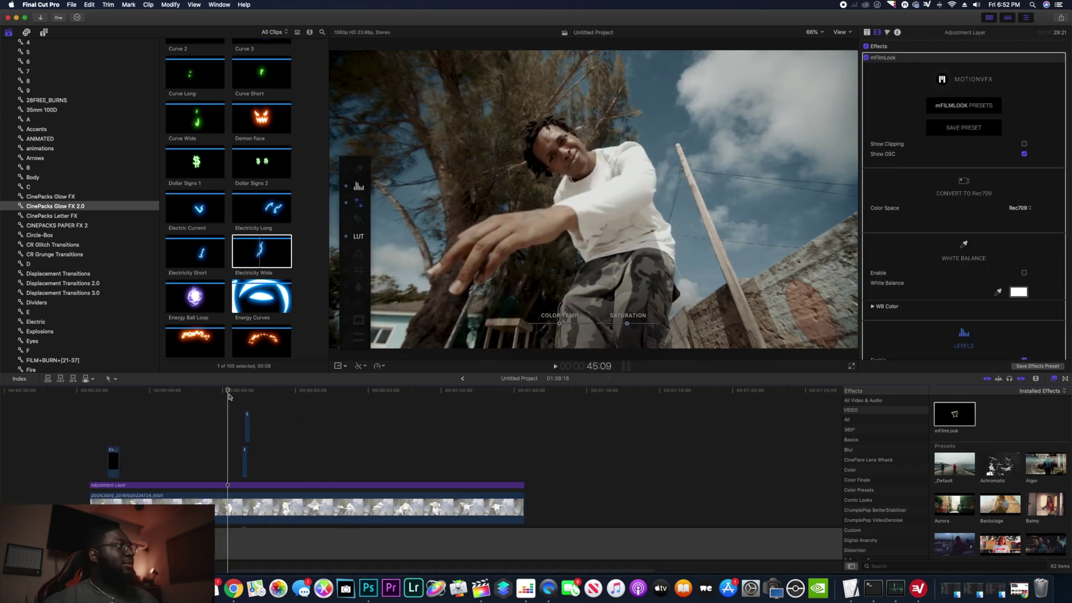
{"action": "left_click", "coordinate": [93, 417]}
{"action": "key", "text": "space"}
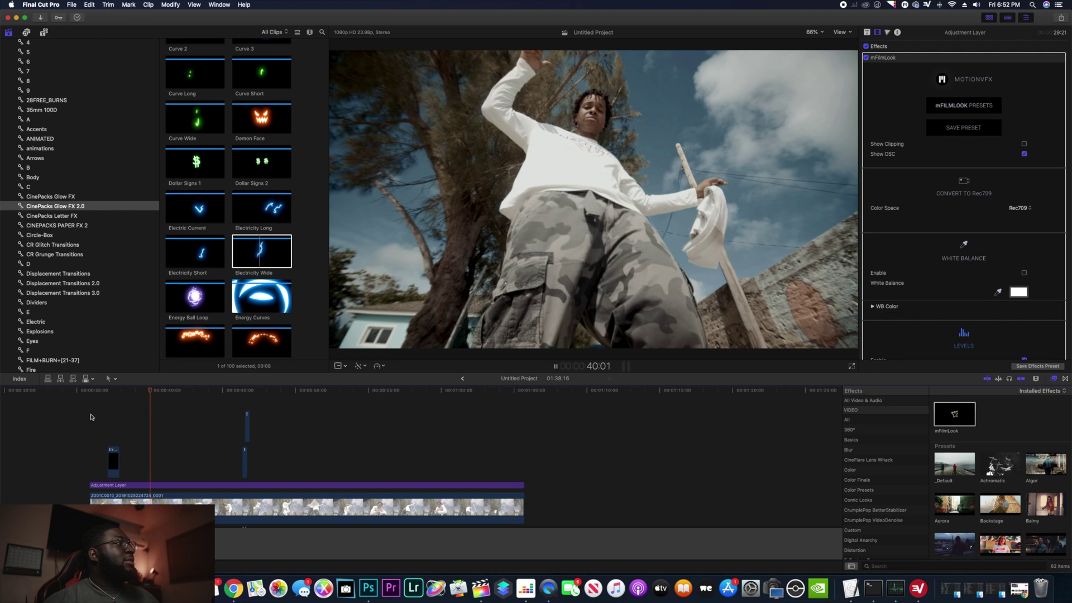
{"action": "scroll", "coordinate": [233, 406], "scroll_direction": "right", "scroll_amount": 1}
{"action": "scroll", "coordinate": [217, 403], "scroll_direction": "left", "scroll_amount": 1}
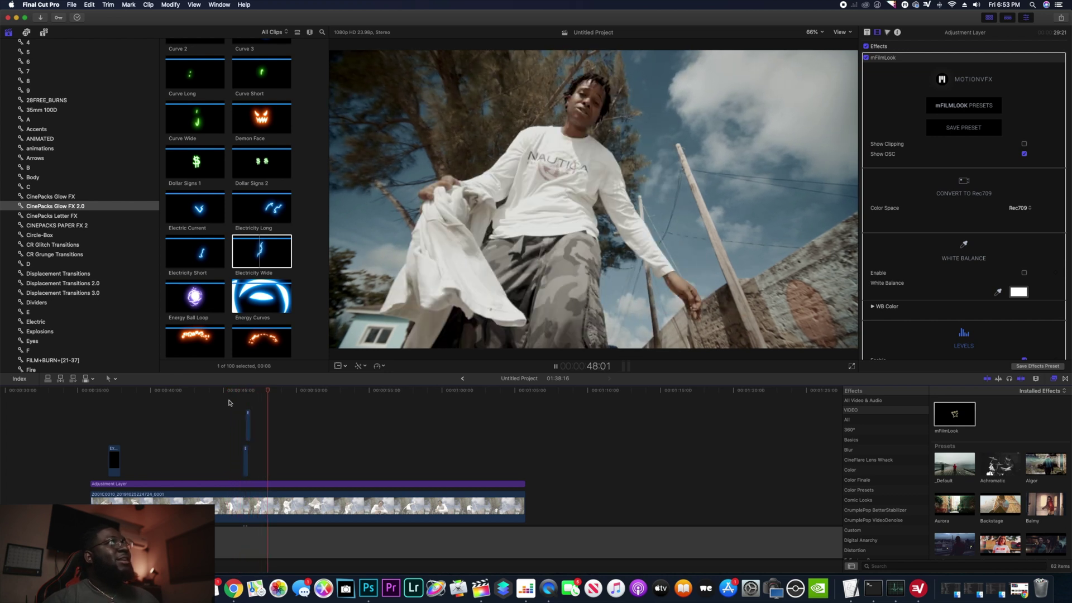
{"action": "key", "text": "space"}
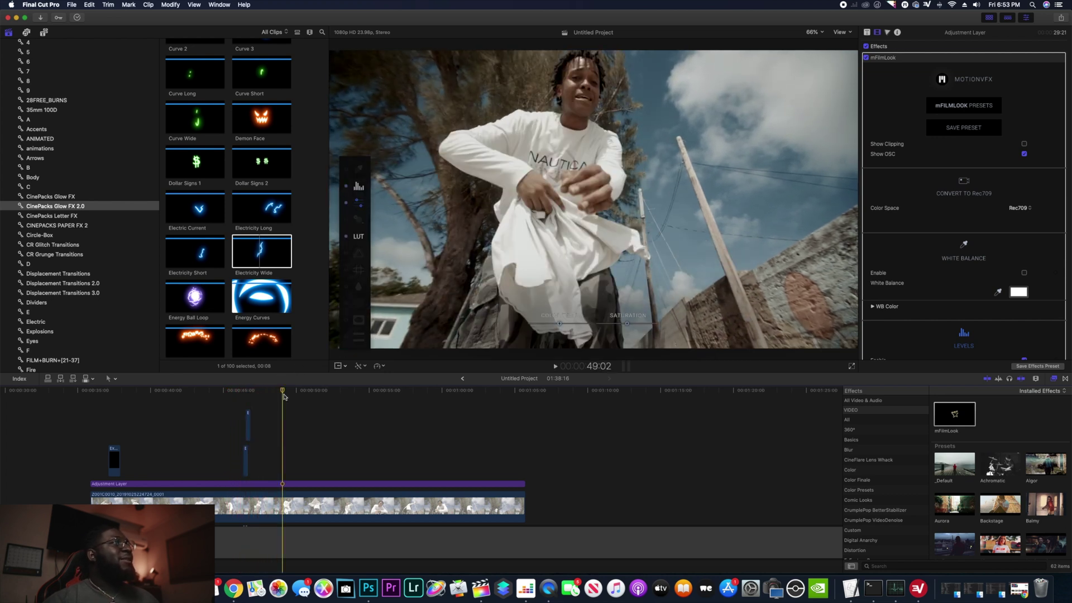
- Find the moment at about 1:00:04 and add the Dollar Signs 2 clip above the adjustment layer there
{"action": "left_click_drag", "start_coordinate": [283, 396], "coordinate": [365, 402]}
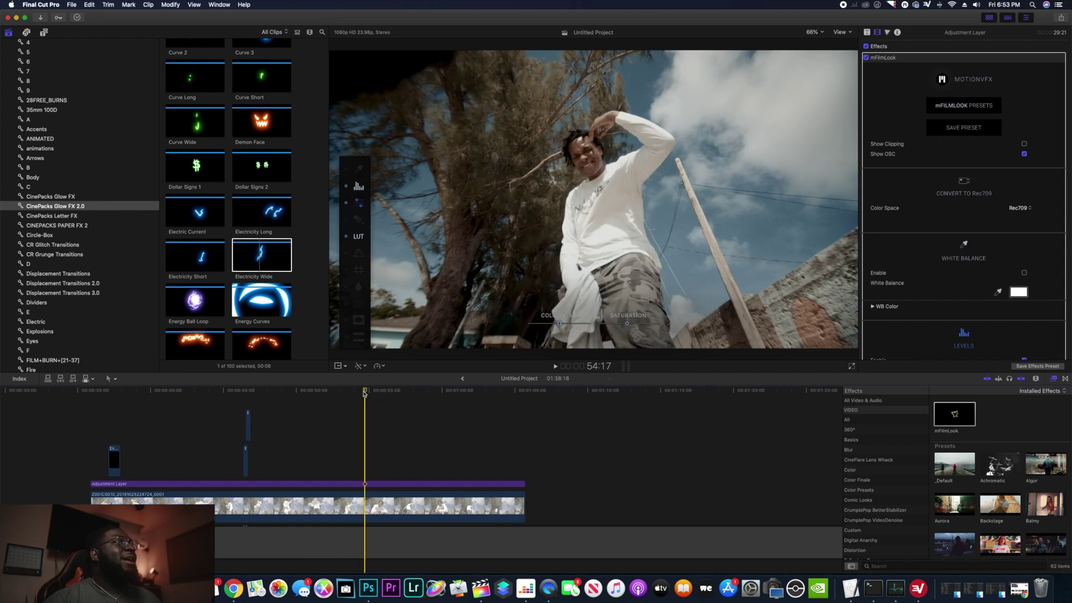
{"action": "left_click_drag", "start_coordinate": [375, 392], "coordinate": [444, 396]}
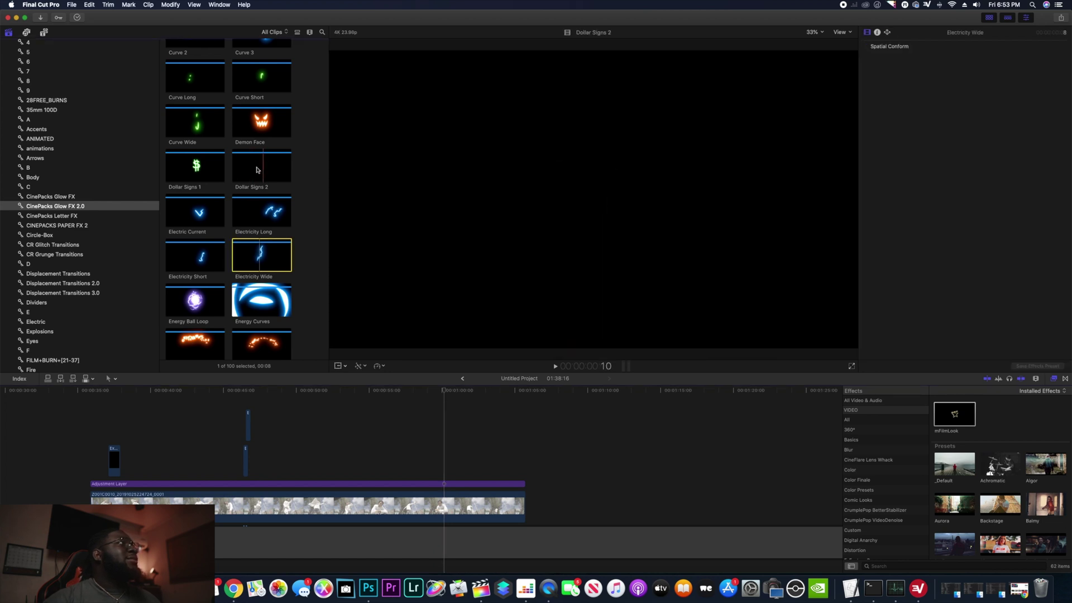
{"action": "left_click_drag", "start_coordinate": [252, 170], "coordinate": [447, 461]}
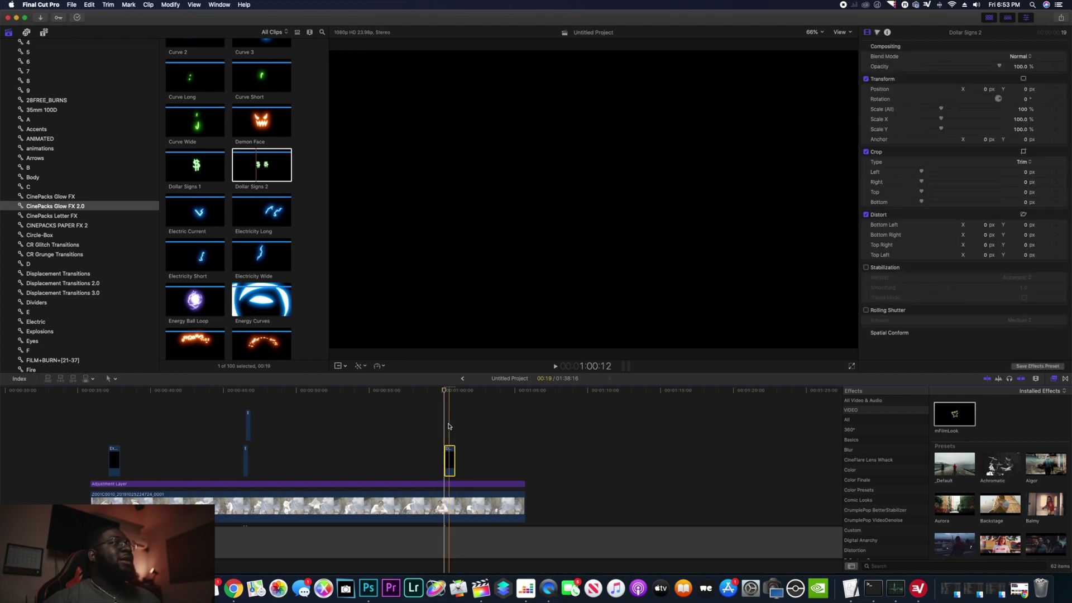
- Set the Dollar Signs 2 clip's blend mode to Screen, working at a frame where both dollar signs are drawn
{"action": "left_click", "coordinate": [448, 424]}
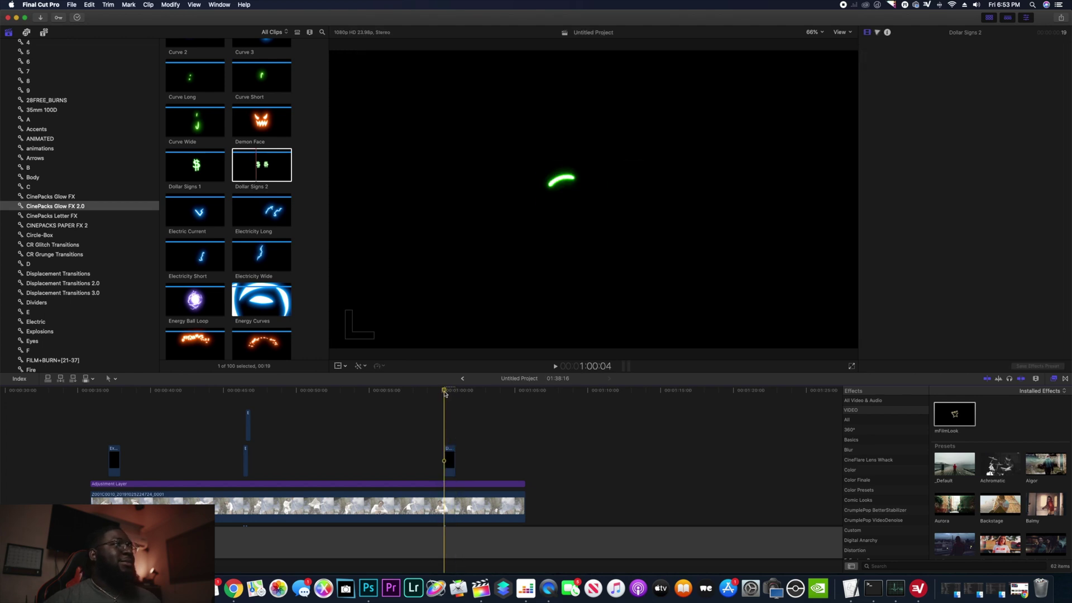
{"action": "left_click", "coordinate": [450, 394]}
{"action": "left_click", "coordinate": [449, 461]}
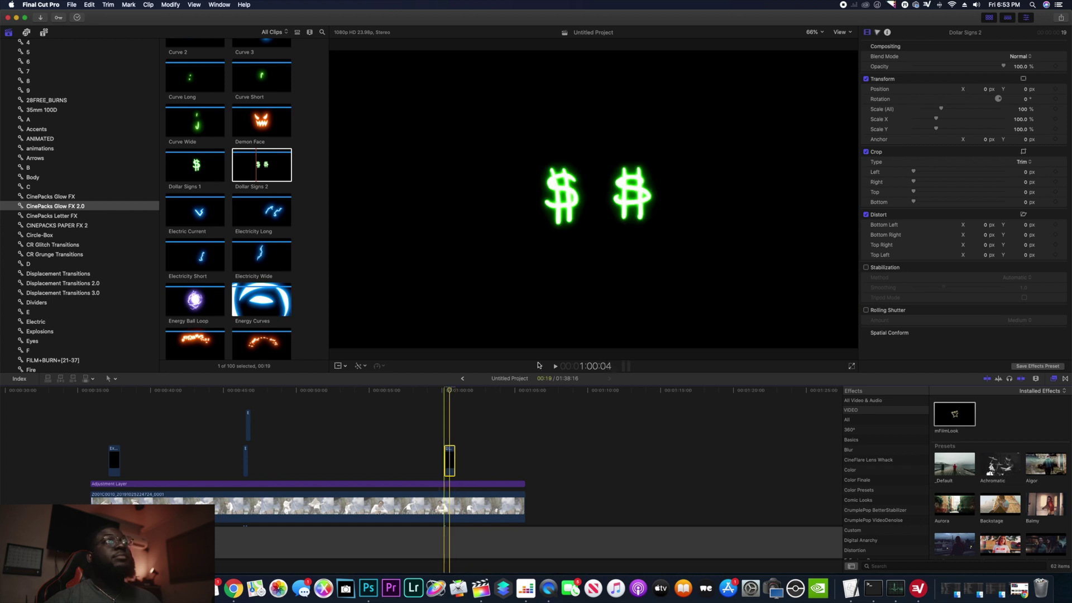
{"action": "left_click", "coordinate": [1017, 56]}
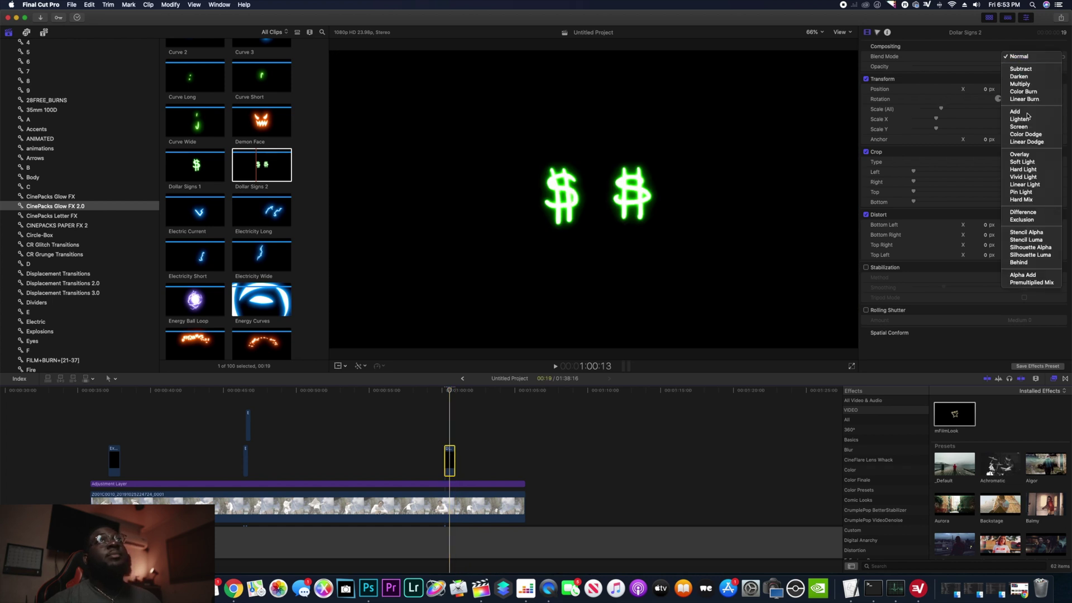
{"action": "left_click", "coordinate": [1022, 128]}
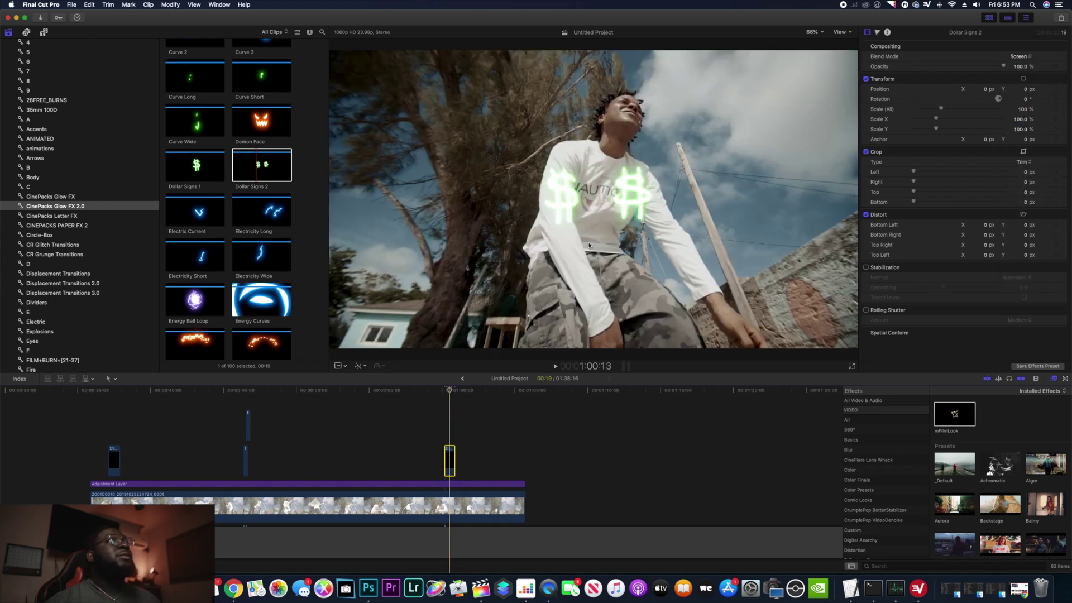
- Find the frame where the performer raises his face and move the Dollar Signs 2 clip slightly earlier to start at 1:00:00
{"action": "left_click", "coordinate": [441, 395]}
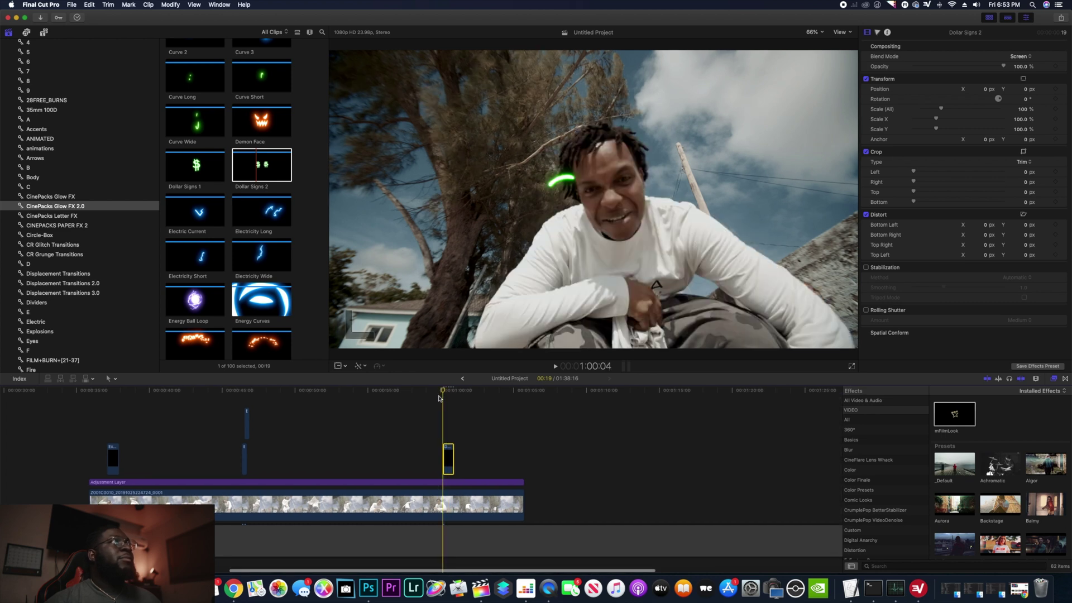
{"action": "left_click", "coordinate": [437, 398]}
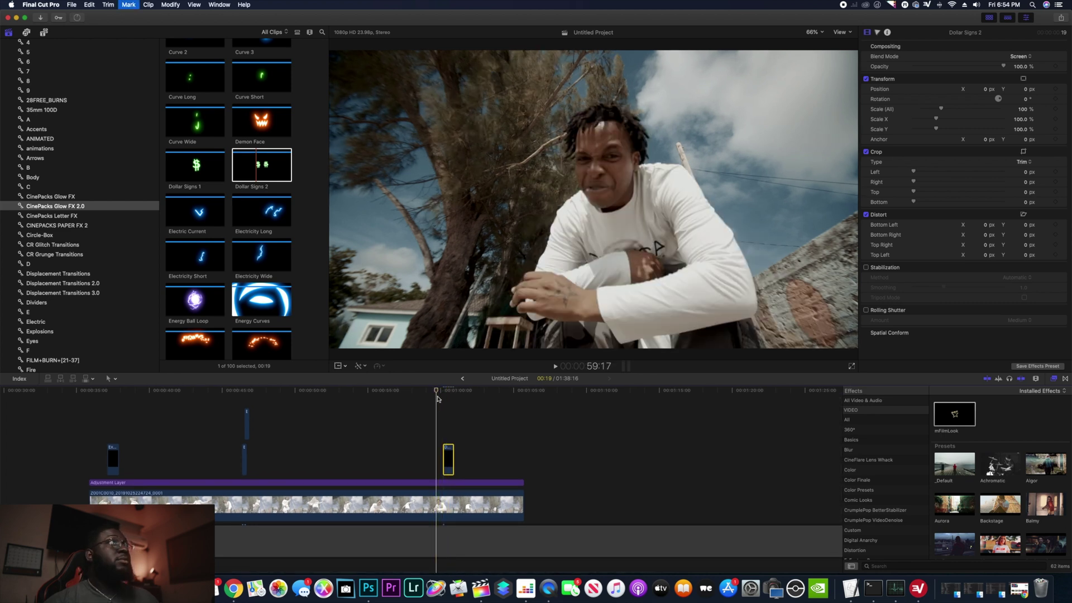
{"action": "left_click", "coordinate": [438, 397]}
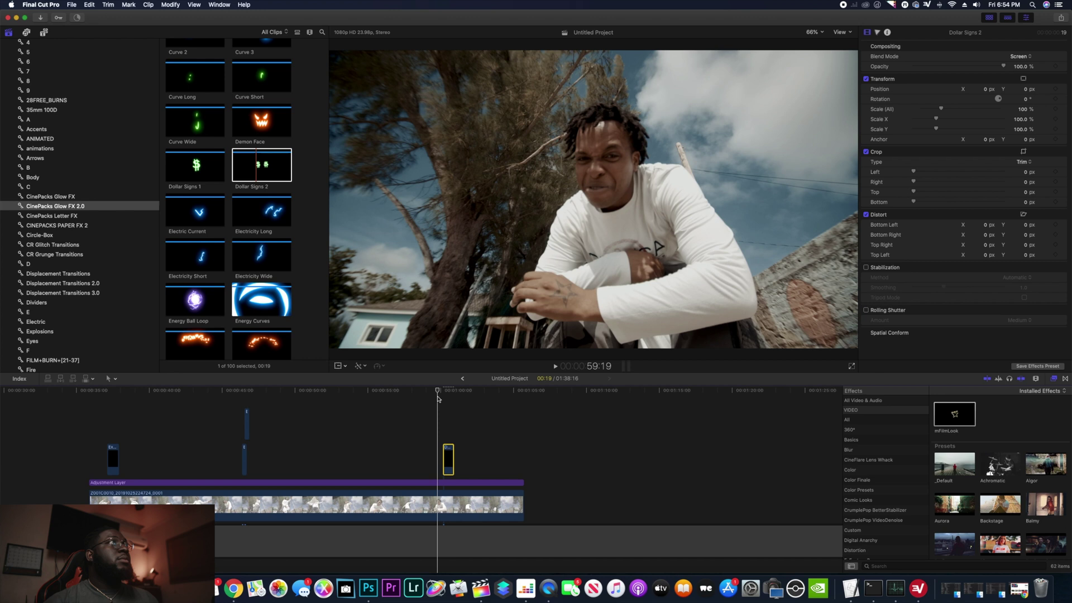
{"action": "key", "text": "Left"}
{"action": "key", "text": "Left"}
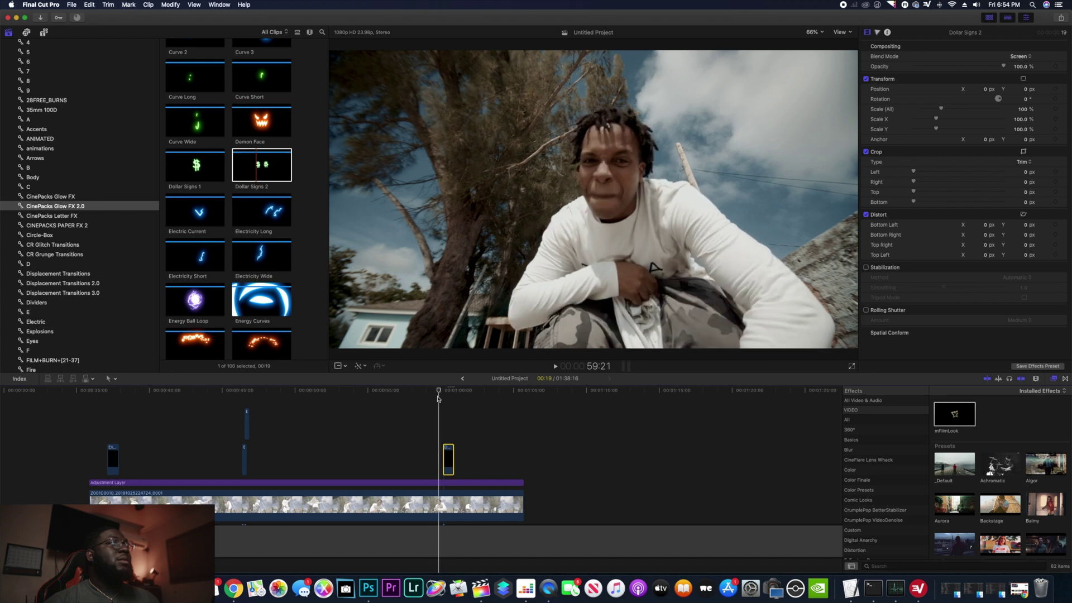
{"action": "key", "text": "Left"}
{"action": "key", "text": "Left"}
{"action": "key", "text": "Left"}
{"action": "key", "text": "Left"}
{"action": "key", "text": "Right"}
{"action": "key", "text": "Right"}
{"action": "key", "text": "Right"}
{"action": "key", "text": "Right"}
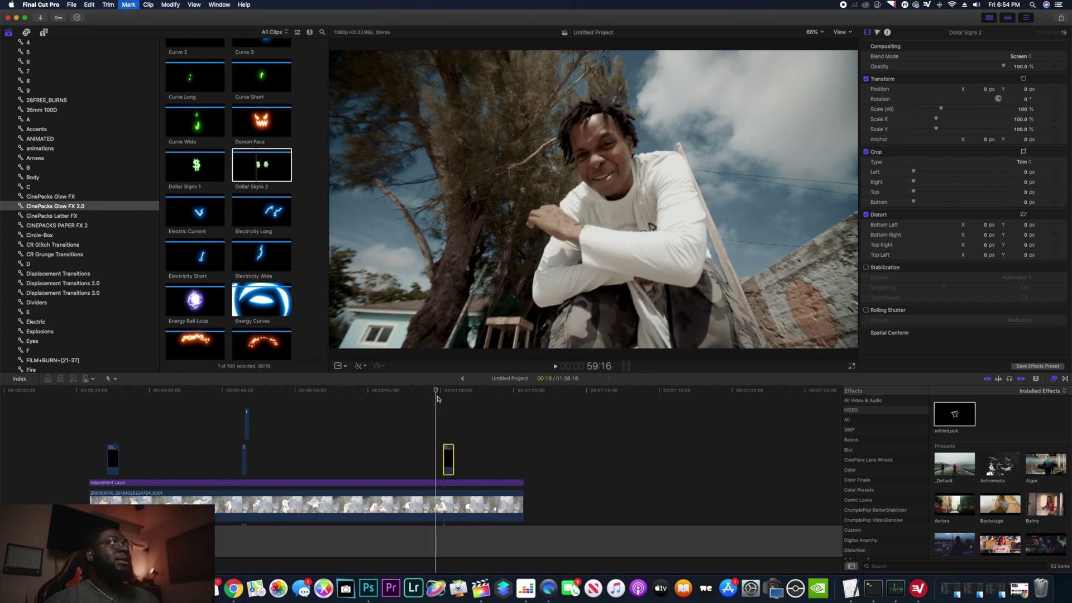
{"action": "key", "text": "Right"}
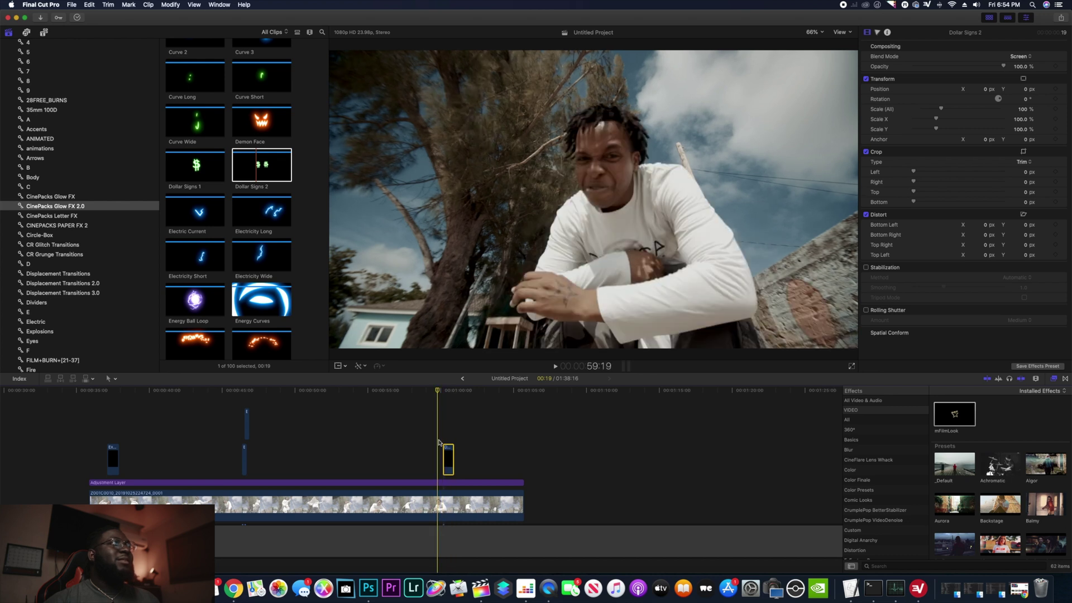
{"action": "key", "text": "Right"}
{"action": "key", "text": "Right"}
{"action": "key", "text": "Right"}
{"action": "key", "text": "Right"}
{"action": "key", "text": "Right"}
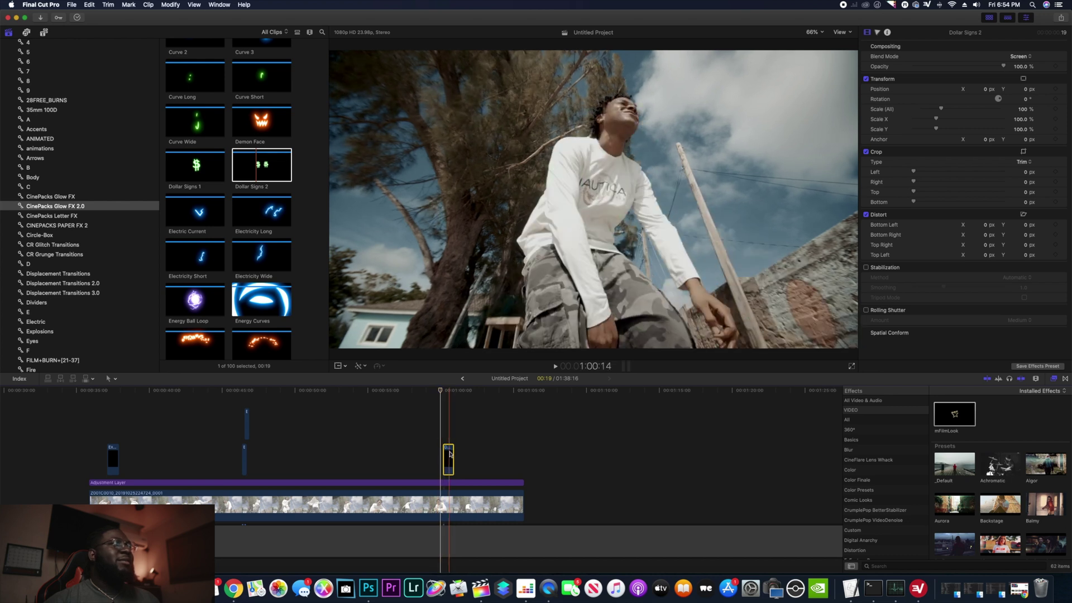
{"action": "left_click_drag", "start_coordinate": [449, 449], "coordinate": [446, 449]}
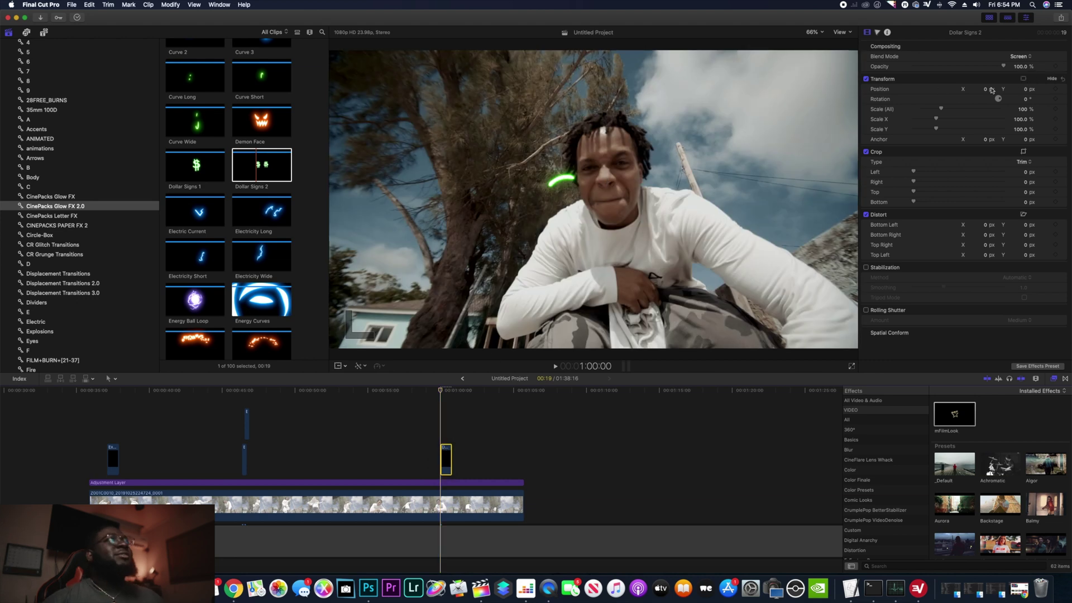
- Place the dollar signs over the performer's eyes at about X 72.8, Y 80.4 px with on-screen Transform and scale them to 75%
{"action": "left_click", "coordinate": [1023, 79]}
{"action": "mouse_move", "coordinate": [596, 204]}
{"action": "left_mouse_down"}
{"action": "mouse_move", "coordinate": [644, 187]}
{"action": "mouse_move", "coordinate": [622, 180]}
{"action": "left_mouse_up"}
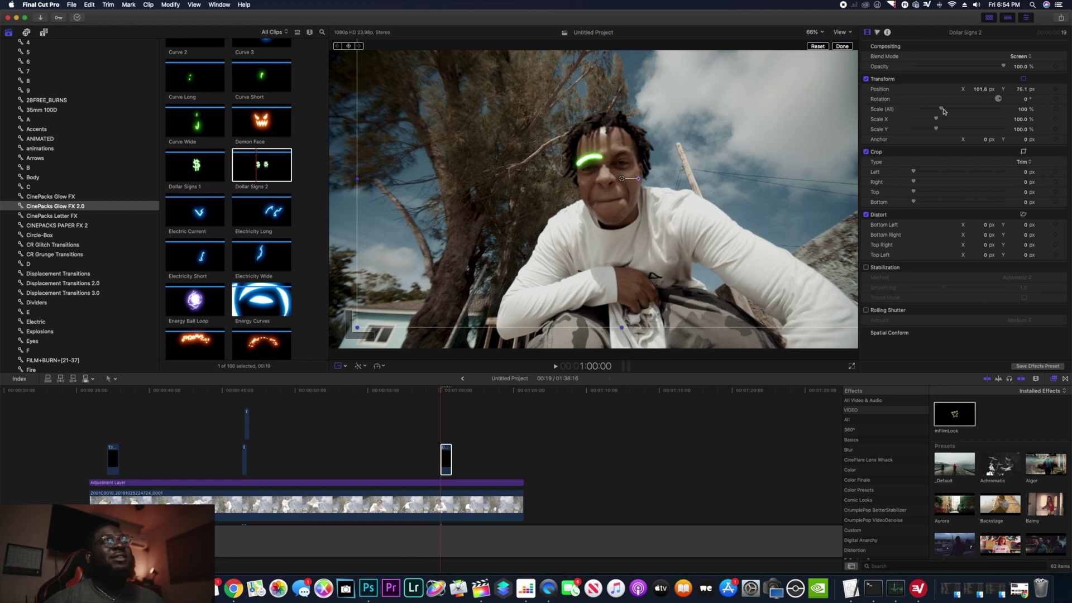
{"action": "left_click_drag", "start_coordinate": [941, 109], "coordinate": [937, 110]}
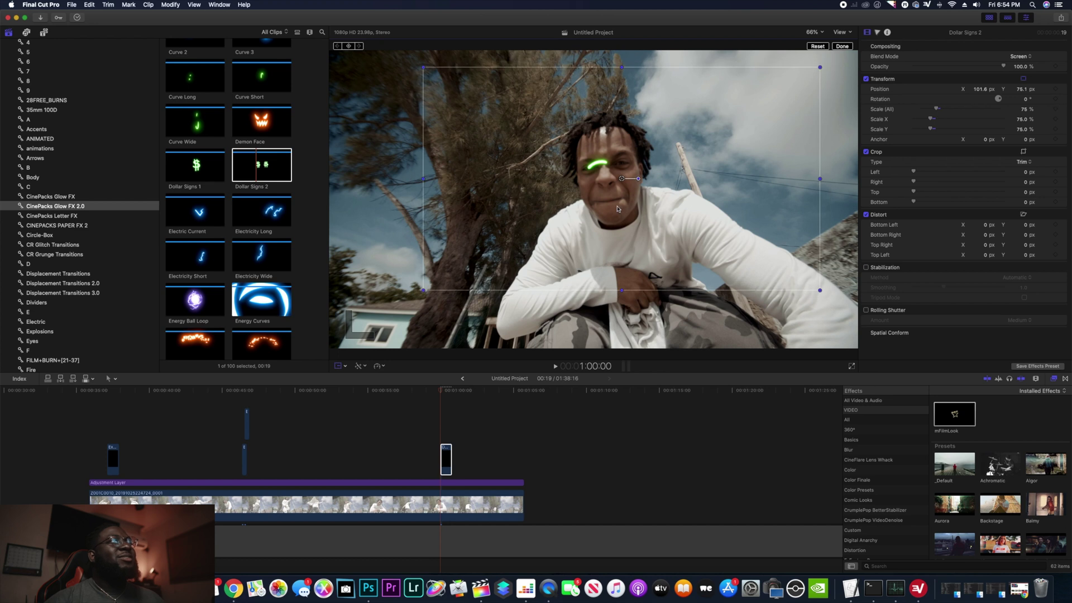
{"action": "left_click_drag", "start_coordinate": [624, 179], "coordinate": [614, 178]}
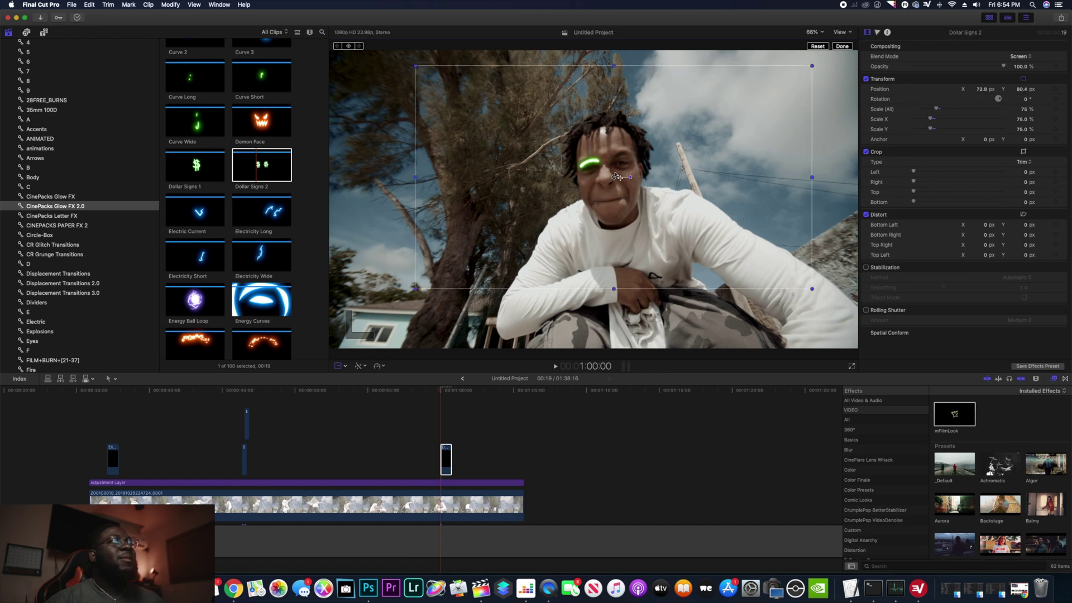
- Advance to 1:00:02, rotating the dollar signs about 15° to match the tilted head, shrinking them to 42% and moving them onto the eyes
{"action": "key", "text": "Right"}
{"action": "left_click_drag", "start_coordinate": [629, 177], "coordinate": [603, 184]}
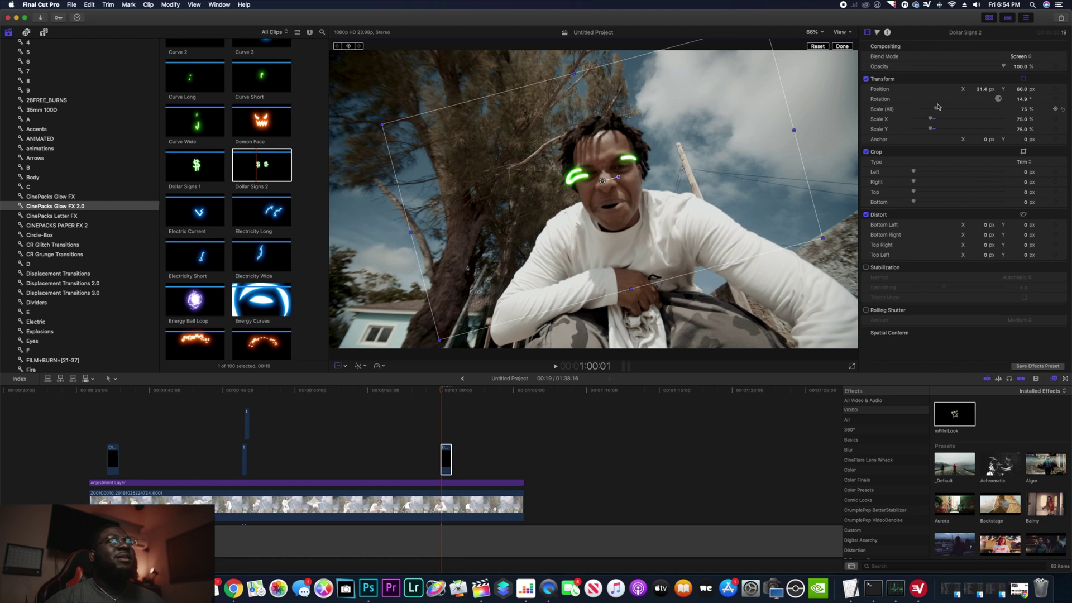
{"action": "left_click_drag", "start_coordinate": [938, 107], "coordinate": [929, 112]}
{"action": "left_click_drag", "start_coordinate": [603, 182], "coordinate": [617, 182]}
{"action": "key", "text": "Right"}
{"action": "left_click_drag", "start_coordinate": [930, 109], "coordinate": [931, 111]}
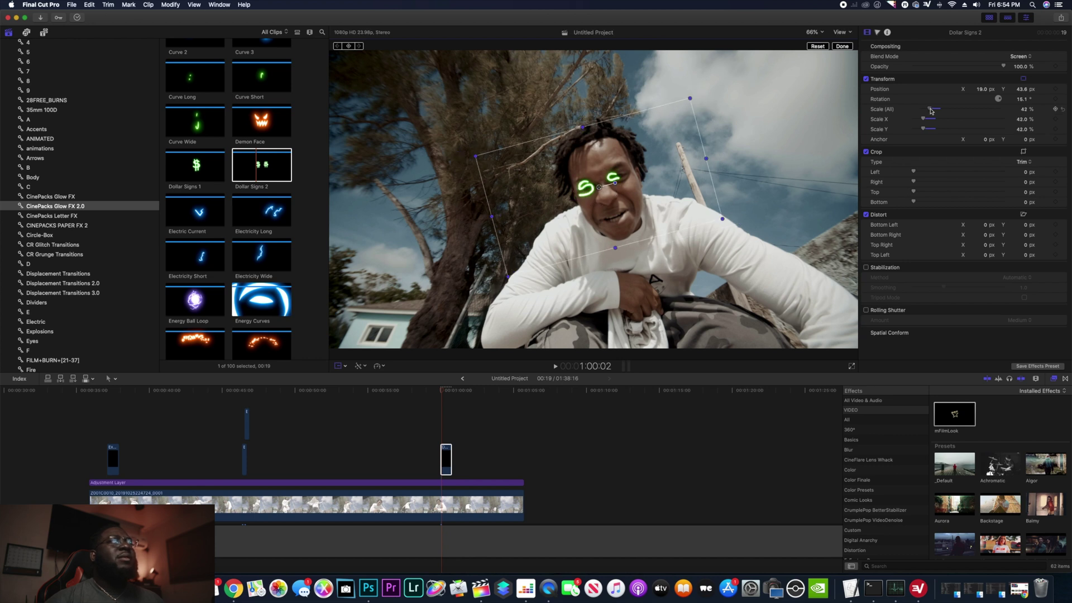
- At 1:00:00, align the dollar signs with the eyes at X 39.9, Y 118.3 px, rotated about 11°, and keyframe the Transform parameters
{"action": "key", "text": "Right"}
{"action": "key", "text": "Right"}
{"action": "key", "text": "Left"}
{"action": "key", "text": "Left"}
{"action": "key", "text": "Left"}
{"action": "key", "text": "Left"}
{"action": "key", "text": "Left"}
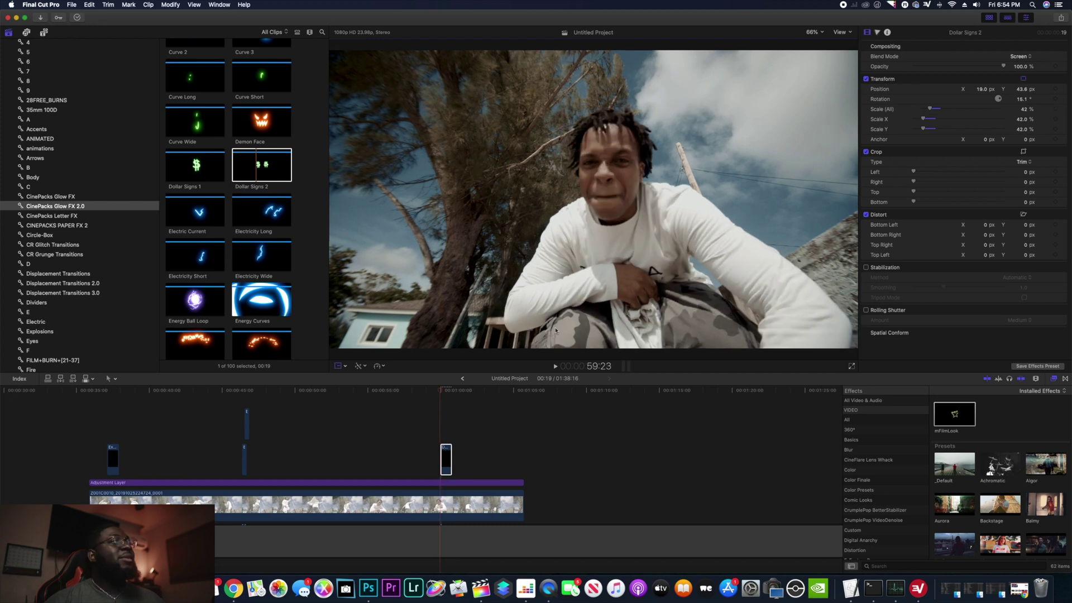
{"action": "key", "text": "Right"}
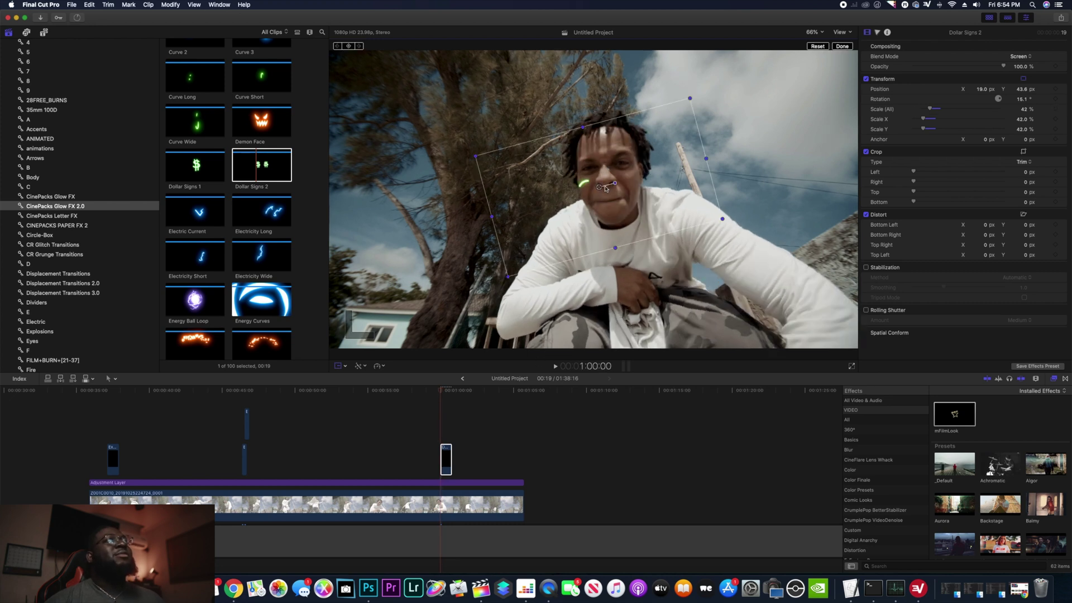
{"action": "left_click_drag", "start_coordinate": [605, 188], "coordinate": [620, 164]}
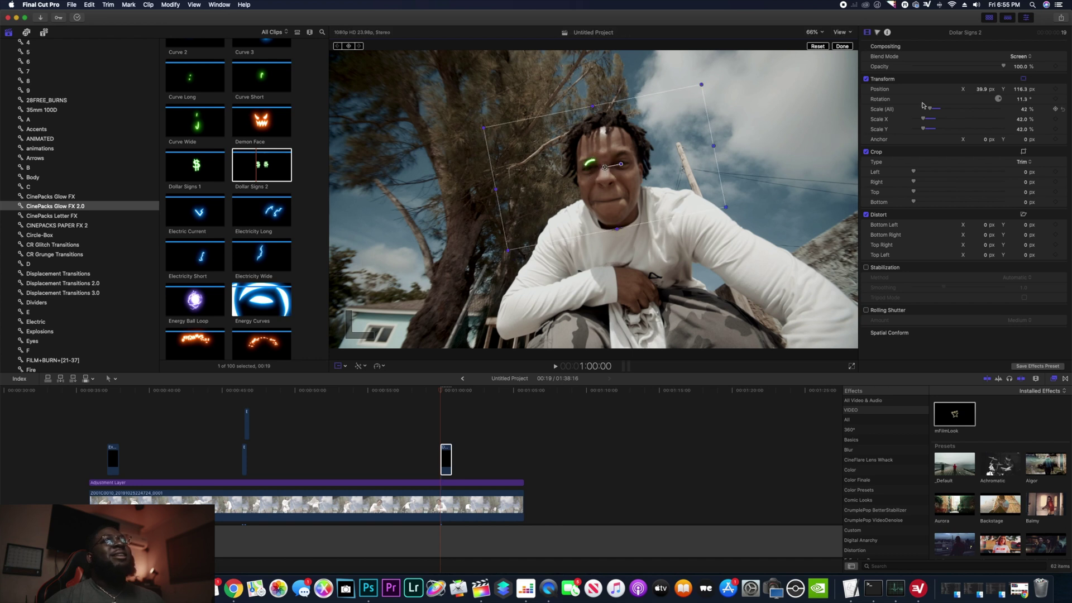
{"action": "left_click", "coordinate": [1056, 90]}
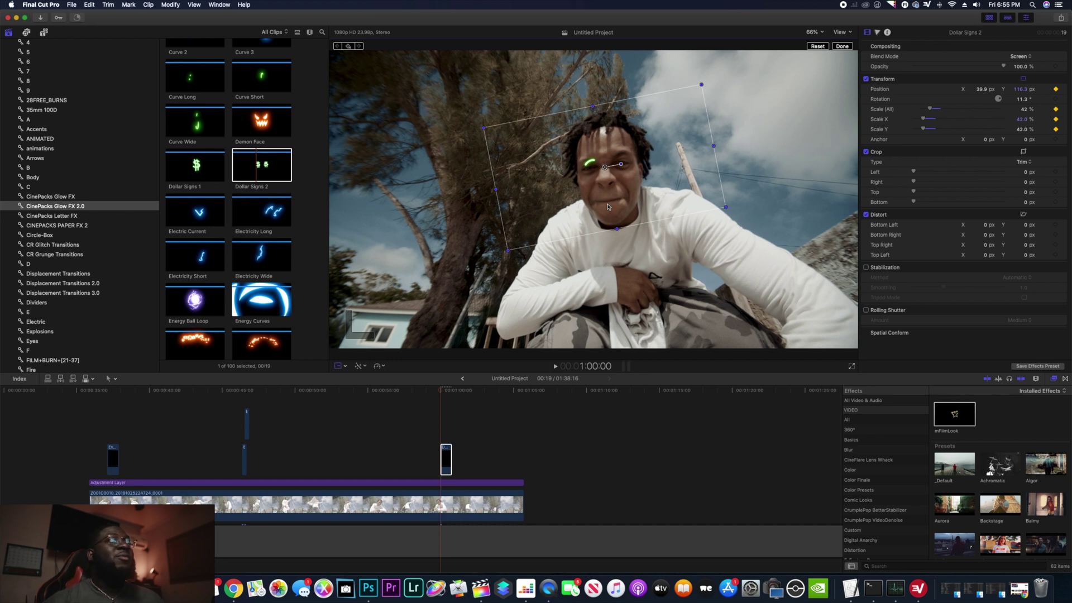
- Keyframe the dollar signs frame by frame to follow the eyes, reaching X 70.7, Y 74.9 px and 24.4° rotation at 1:00:05
{"action": "key", "text": "Right"}
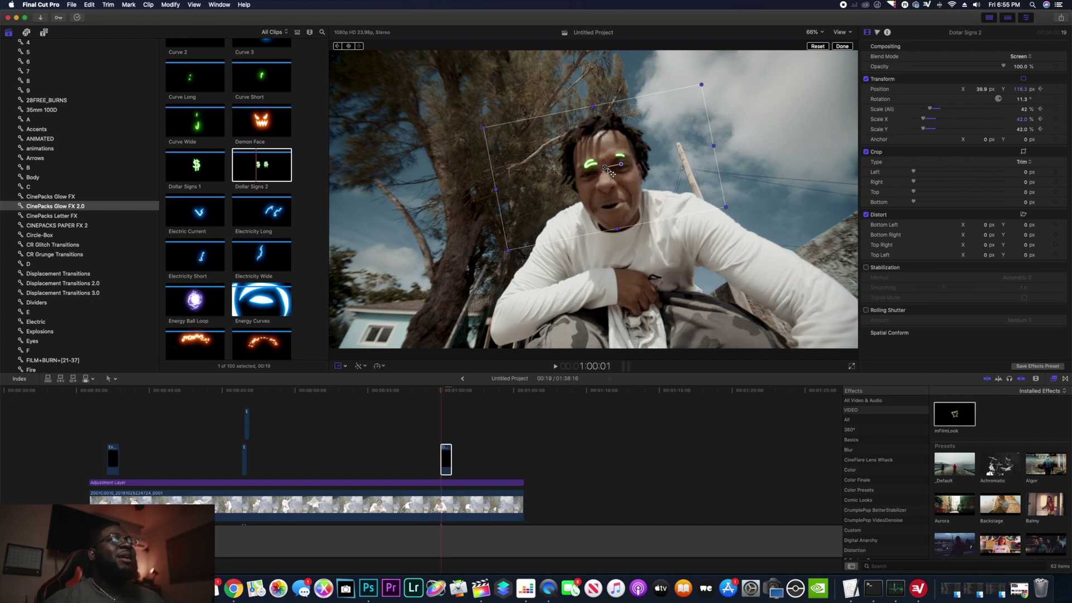
{"action": "left_click_drag", "start_coordinate": [609, 171], "coordinate": [603, 179]}
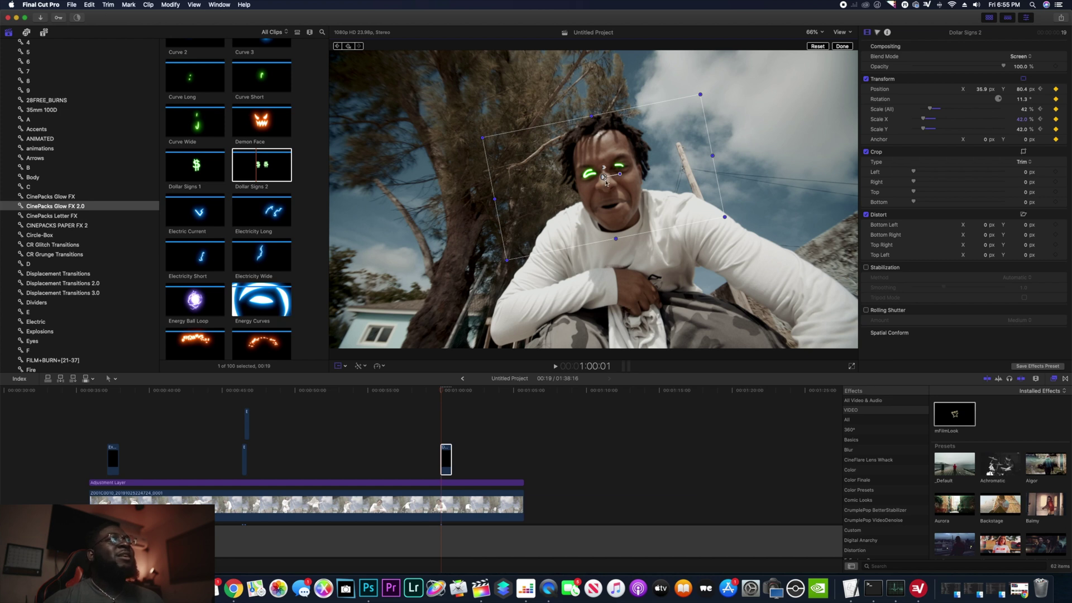
{"action": "key", "text": "Right"}
{"action": "mouse_move", "coordinate": [606, 179]}
{"action": "left_mouse_down"}
{"action": "mouse_move", "coordinate": [619, 189]}
{"action": "mouse_move", "coordinate": [604, 188]}
{"action": "mouse_move", "coordinate": [605, 174]}
{"action": "left_mouse_up"}
{"action": "key", "text": "Right"}
{"action": "key", "text": "Right"}
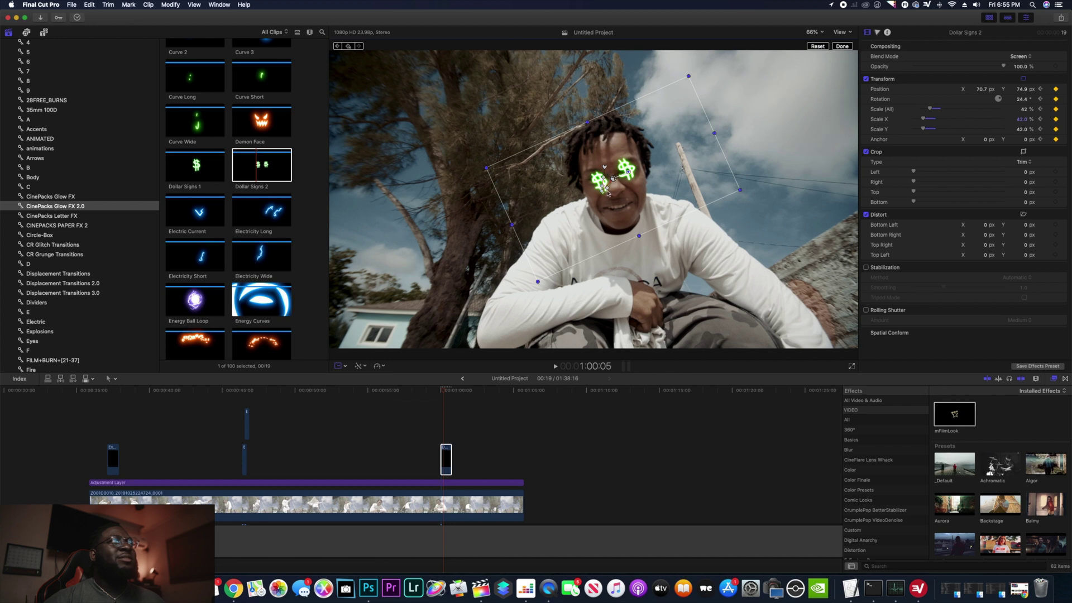
- Follow the rising head to 1:00:09, keyframing the dollar signs at X 121.9, Y 301.5 px, -12.7° rotation and 35% scale
{"action": "left_click_drag", "start_coordinate": [628, 171], "coordinate": [641, 124]}
{"action": "key", "text": "Right"}
{"action": "key", "text": "Right"}
{"action": "key", "text": "Right"}
{"action": "key", "text": "Right"}
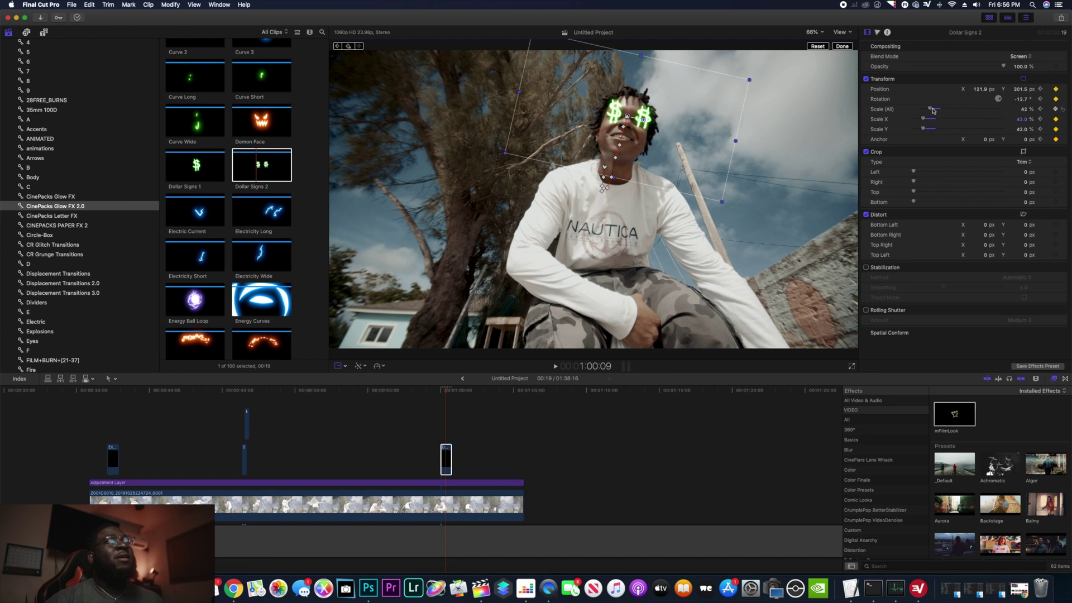
{"action": "left_click_drag", "start_coordinate": [932, 110], "coordinate": [928, 110]}
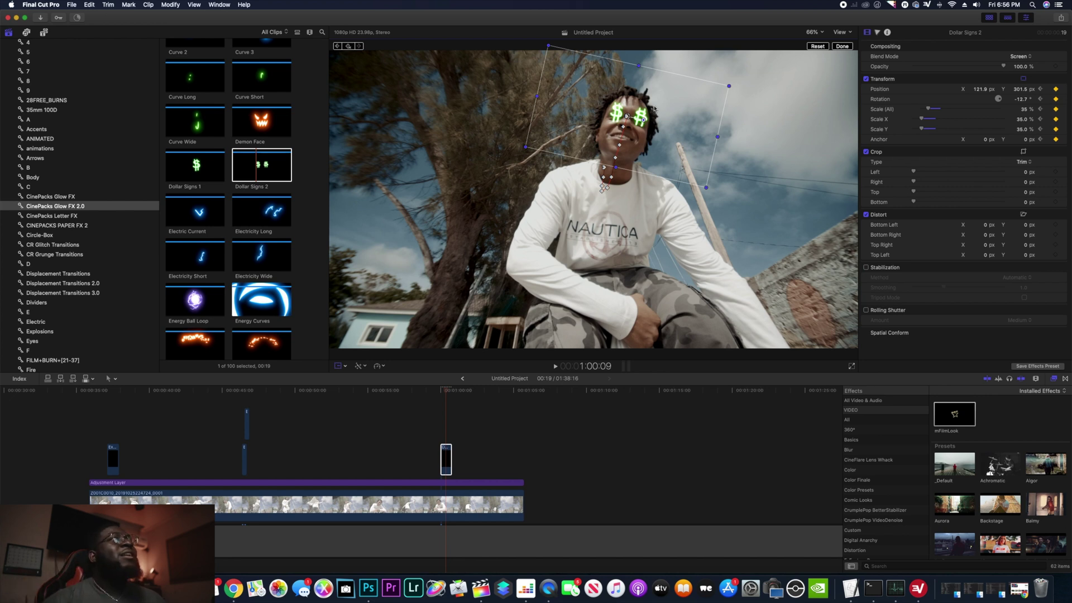
- Reposition the dollar signs over the eyes at 1:00:11 and 1:00:14, shrinking them to 23% at the latter frame
{"action": "key", "text": "Right"}
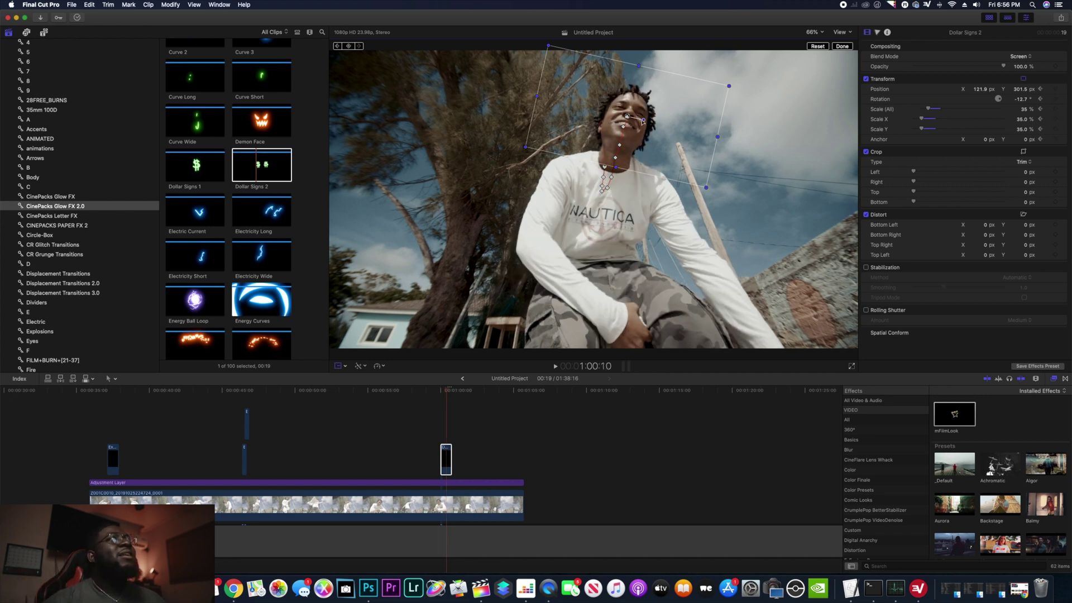
{"action": "key", "text": "Right"}
{"action": "left_click_drag", "start_coordinate": [629, 118], "coordinate": [631, 105]}
{"action": "key", "text": "Right"}
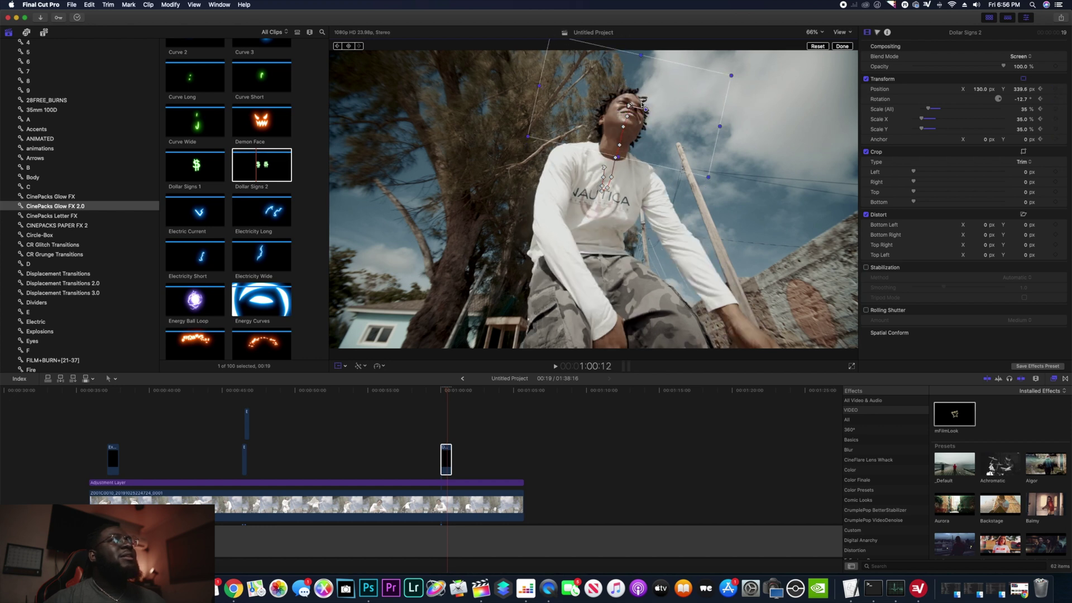
{"action": "key", "text": "Right"}
{"action": "key", "text": "Right"}
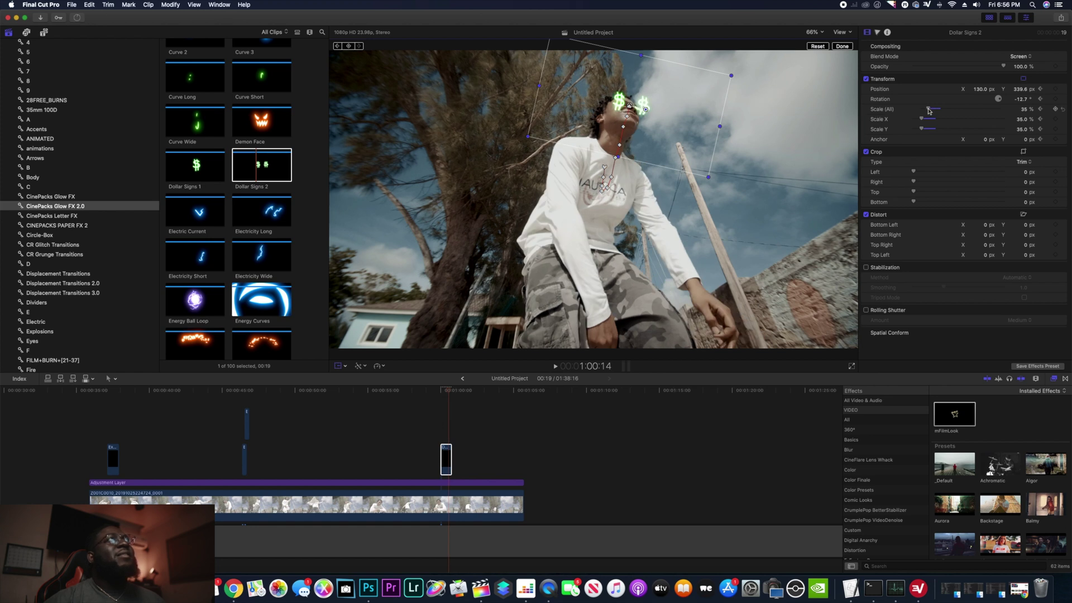
{"action": "left_click_drag", "start_coordinate": [928, 111], "coordinate": [927, 111]}
{"action": "left_click_drag", "start_coordinate": [631, 106], "coordinate": [628, 105]}
- Check the clip's remaining frames up to 1:00:17 and trim the end of the Dollar Signs 2 clip back to 1:00:15
{"action": "key", "text": "Right"}
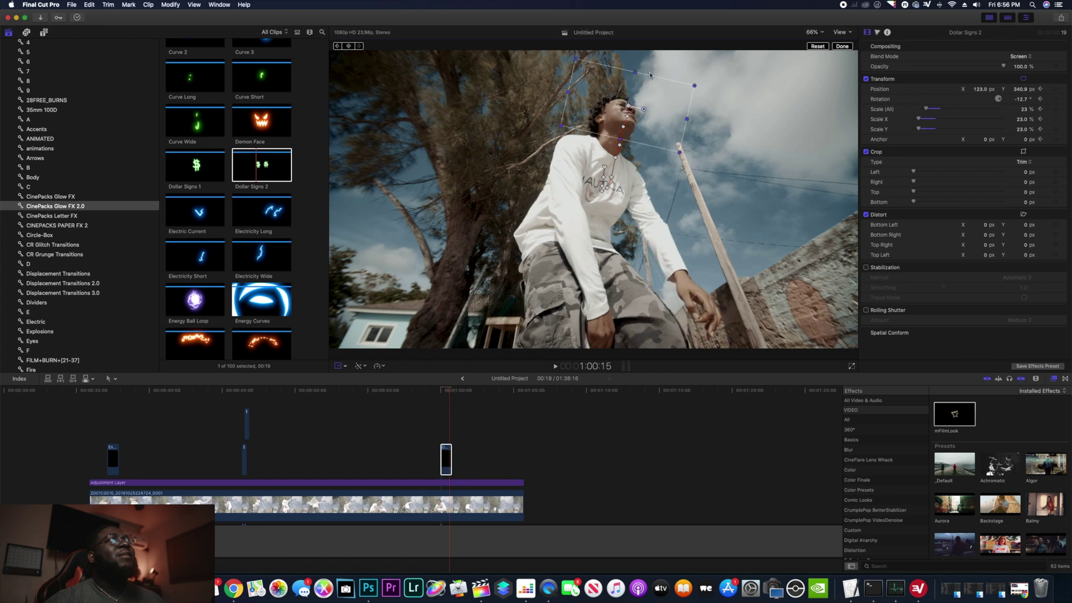
{"action": "key", "text": "Right"}
{"action": "key", "text": "Right"}
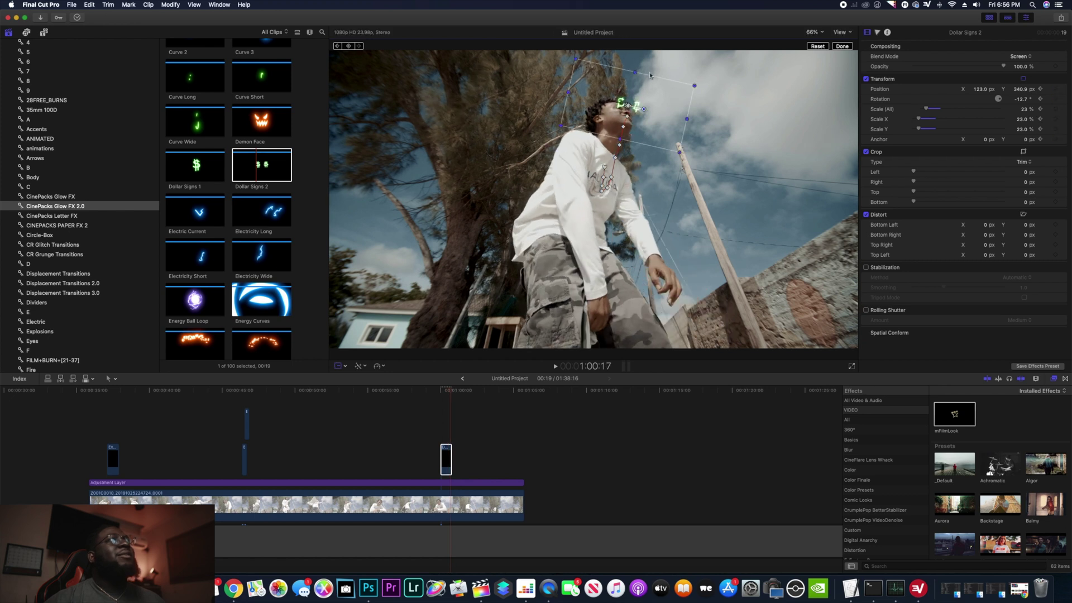
{"action": "key", "text": "Left"}
{"action": "key", "text": "Left"}
{"action": "key", "text": "Left"}
{"action": "key", "text": "Right"}
{"action": "key", "text": "Right"}
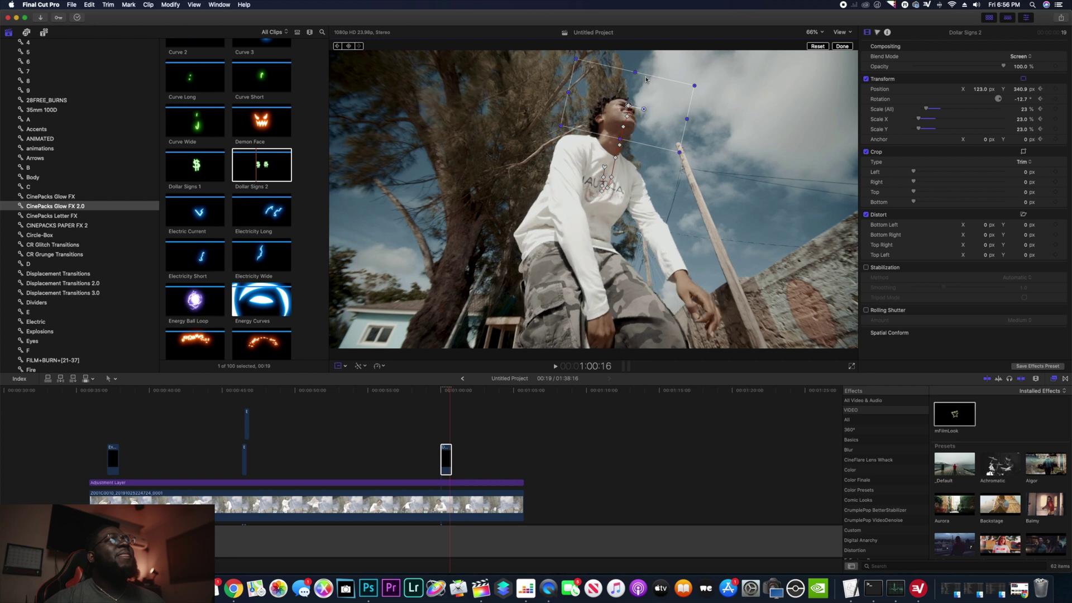
{"action": "key", "text": "Left"}
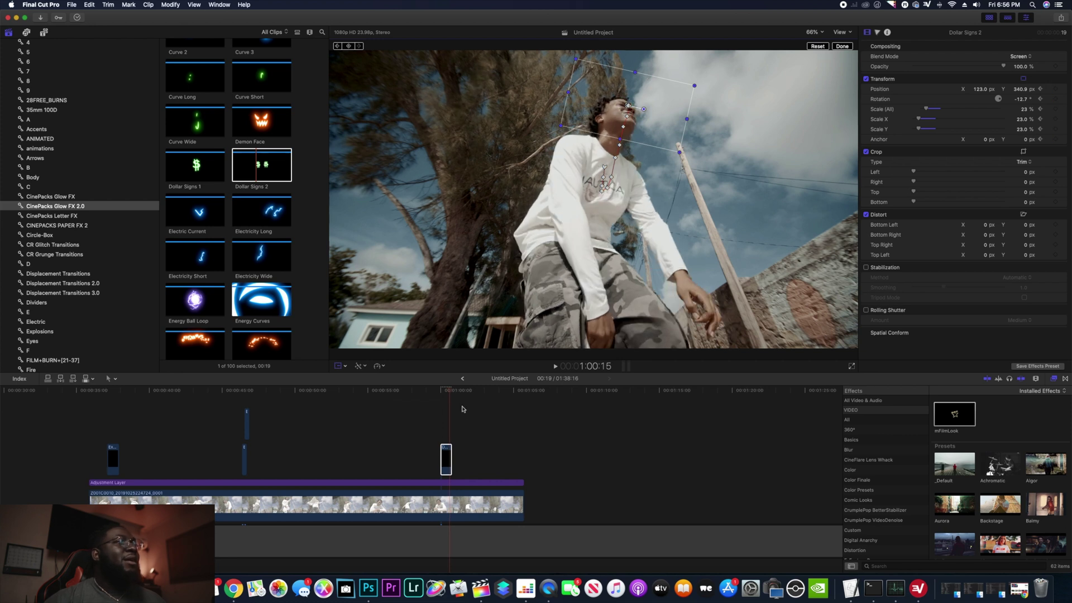
{"action": "scroll", "coordinate": [453, 455], "scroll_direction": "up", "scroll_amount": 1}
{"action": "left_click_drag", "start_coordinate": [450, 454], "coordinate": [446, 454]}
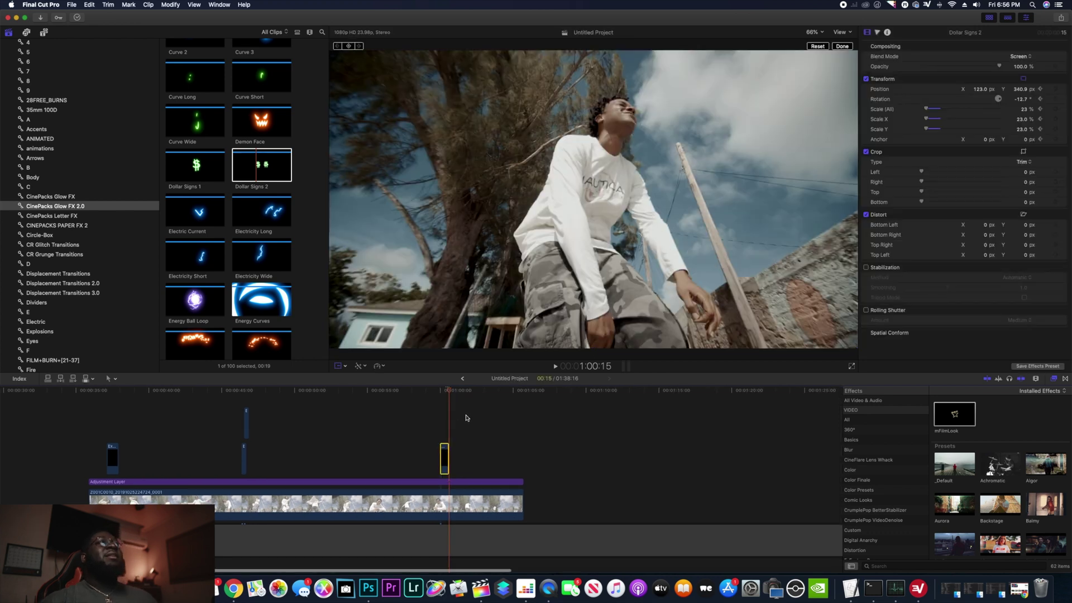
- Jump back to the Dollar Signs 2 clip's last position keyframe at 1:00:14 to check the placement on the eyes
{"action": "left_click", "coordinate": [1040, 89]}
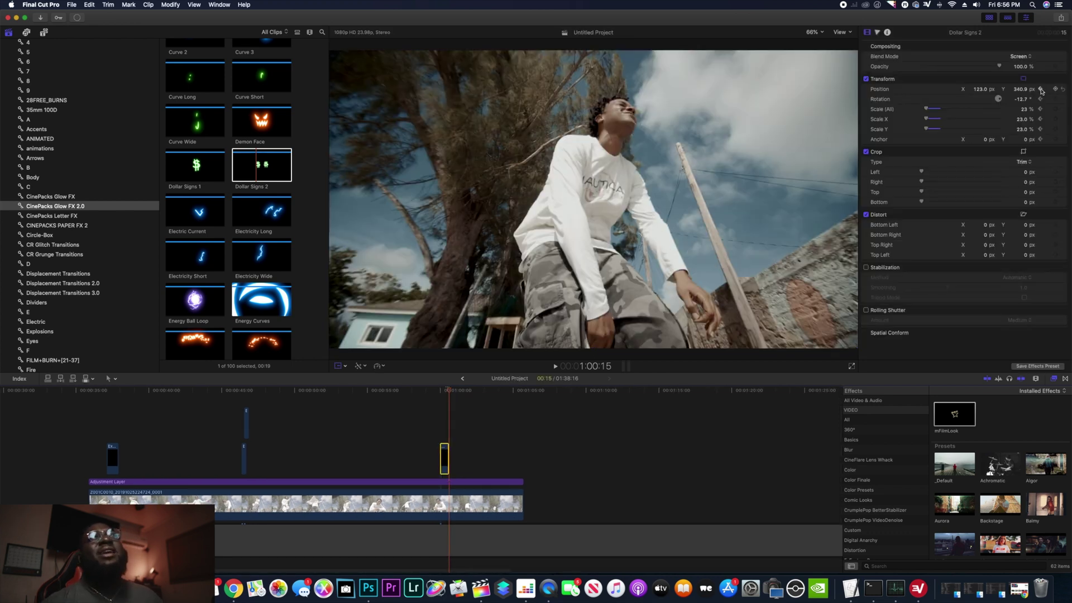
{"action": "left_click", "coordinate": [1041, 90]}
{"action": "left_click", "coordinate": [1040, 89]}
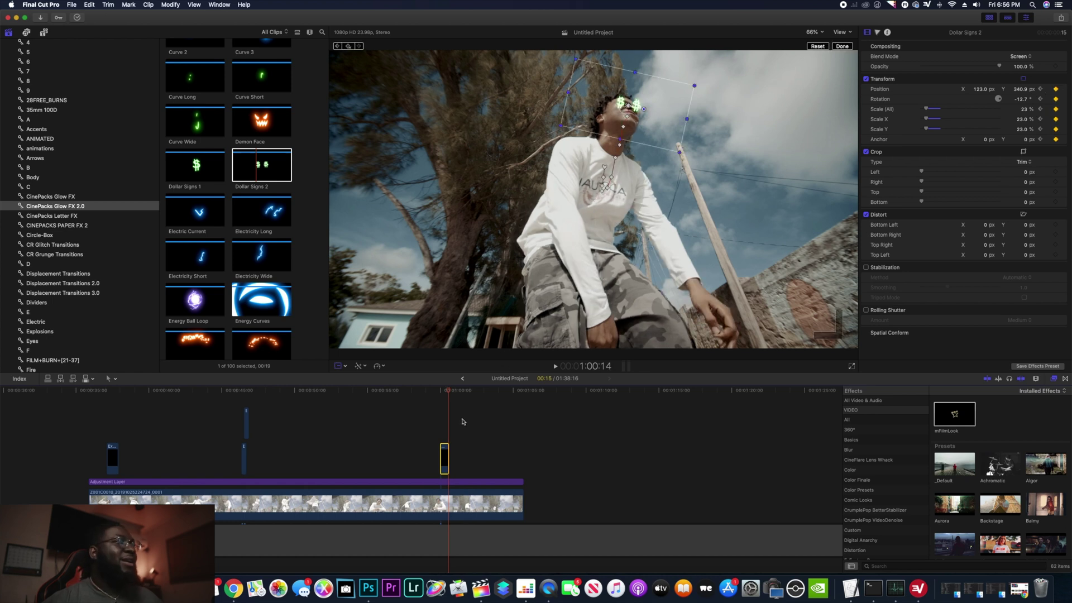
- Close the on-screen Transform controls and move the playhead back ahead of the Dollar Signs 2 clip for review
{"action": "left_click", "coordinate": [441, 402]}
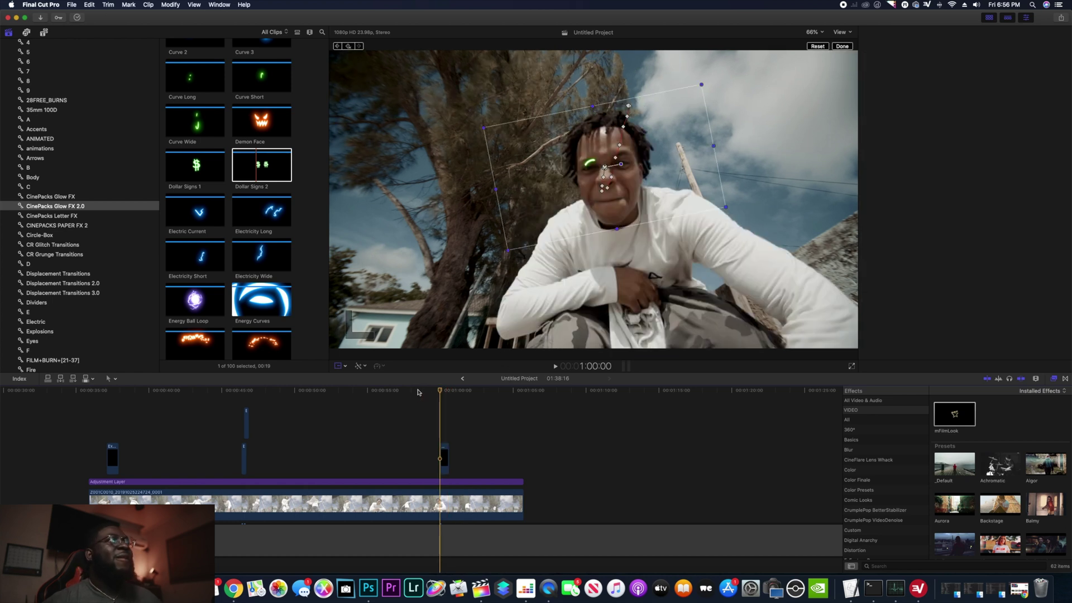
{"action": "key", "text": "alt+semicolon"}
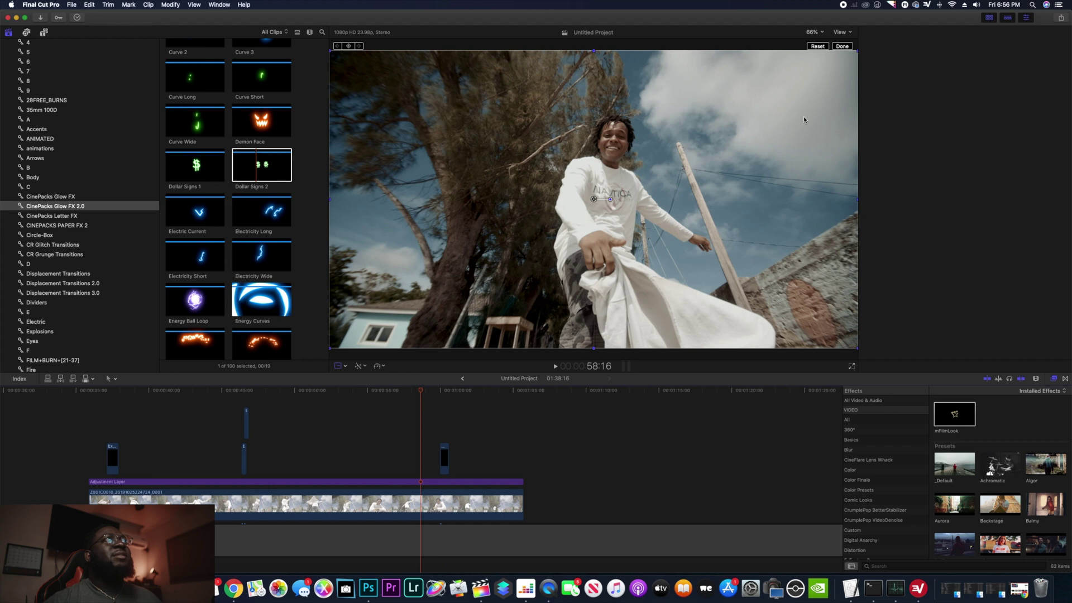
{"action": "left_click", "coordinate": [843, 47]}
{"action": "left_click", "coordinate": [408, 389]}
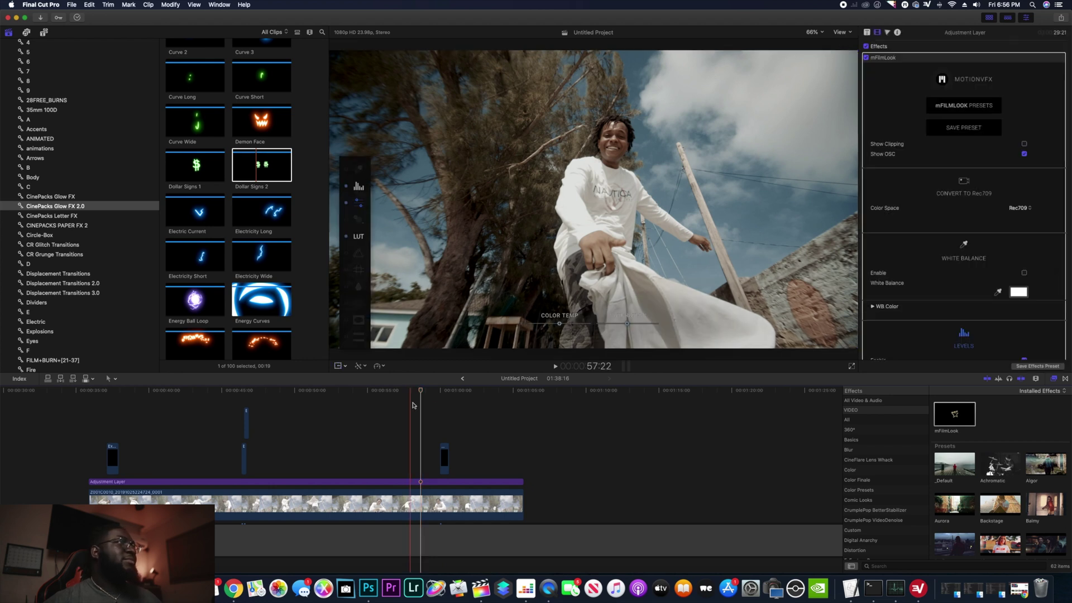
- Play back the section around the Dollar Signs 2 clip to review how the dollar signs track the eyes
{"action": "scroll", "coordinate": [408, 390], "scroll_direction": "down", "scroll_amount": 1}
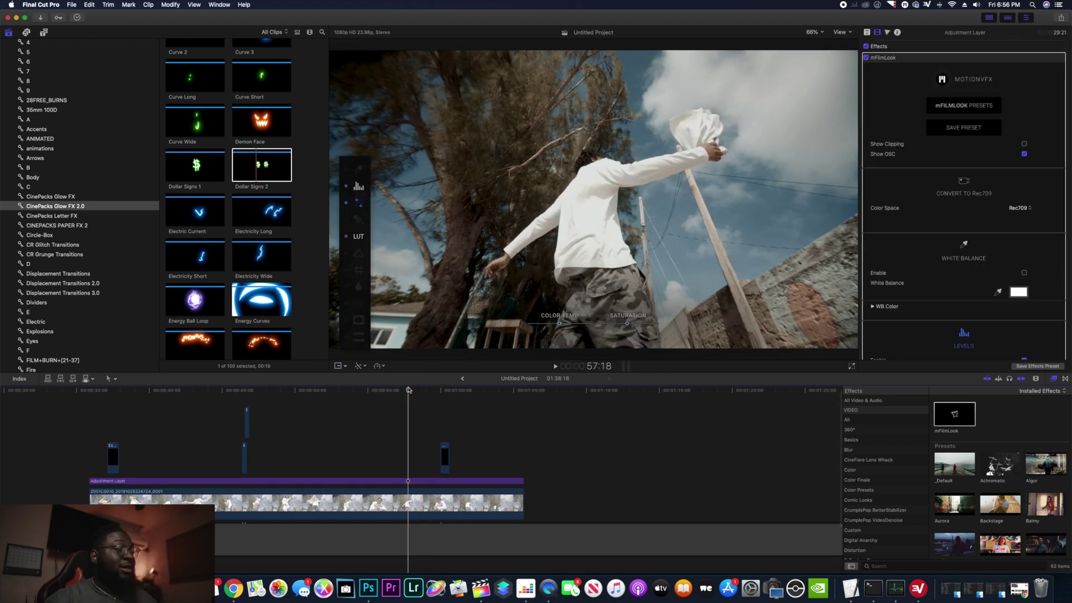
{"action": "key", "text": "super+equal"}
{"action": "key", "text": "super+equal"}
{"action": "key", "text": "super+equal"}
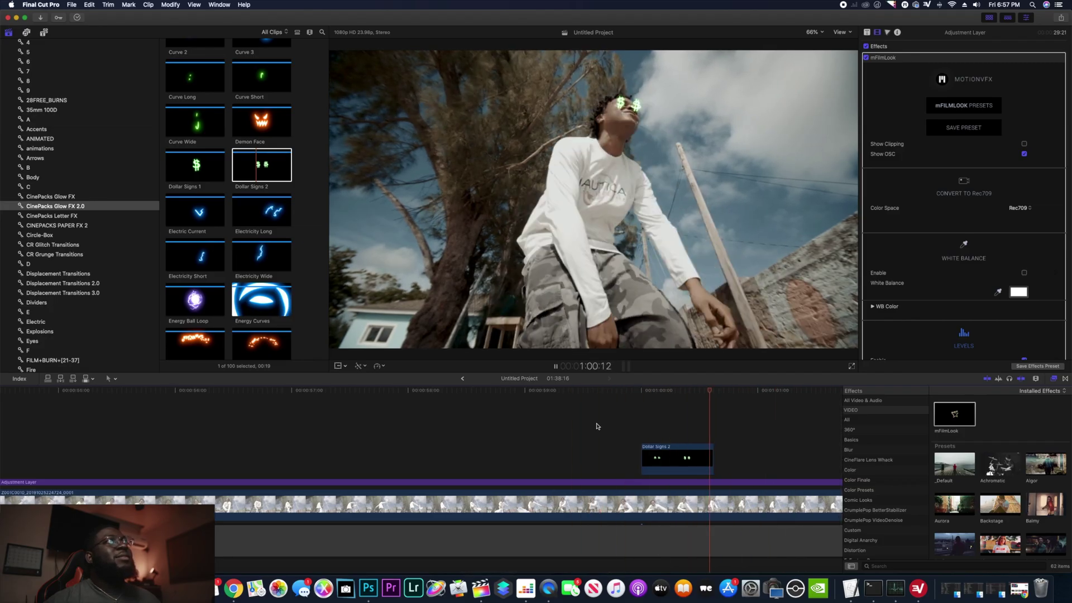
{"action": "key", "text": "space"}
{"action": "key", "text": "super+minus"}
{"action": "key", "text": "super+minus"}
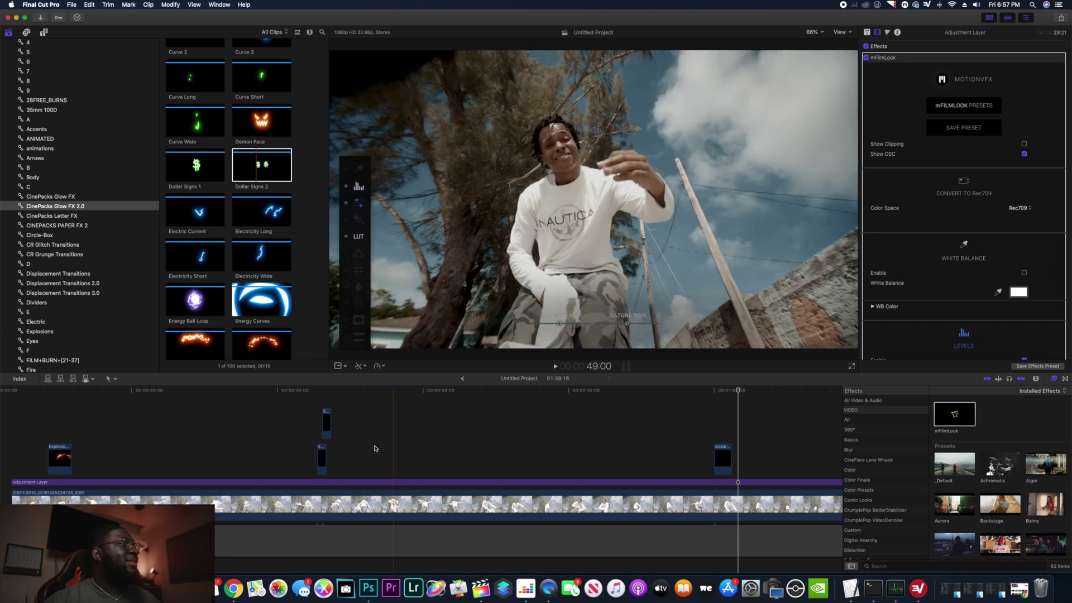
- Enable the vertical letterbox in the adjustment layer's mFilmLook effect with the 4:3 Default SD preset
{"action": "scroll", "coordinate": [253, 442], "scroll_direction": "left", "scroll_amount": 4}
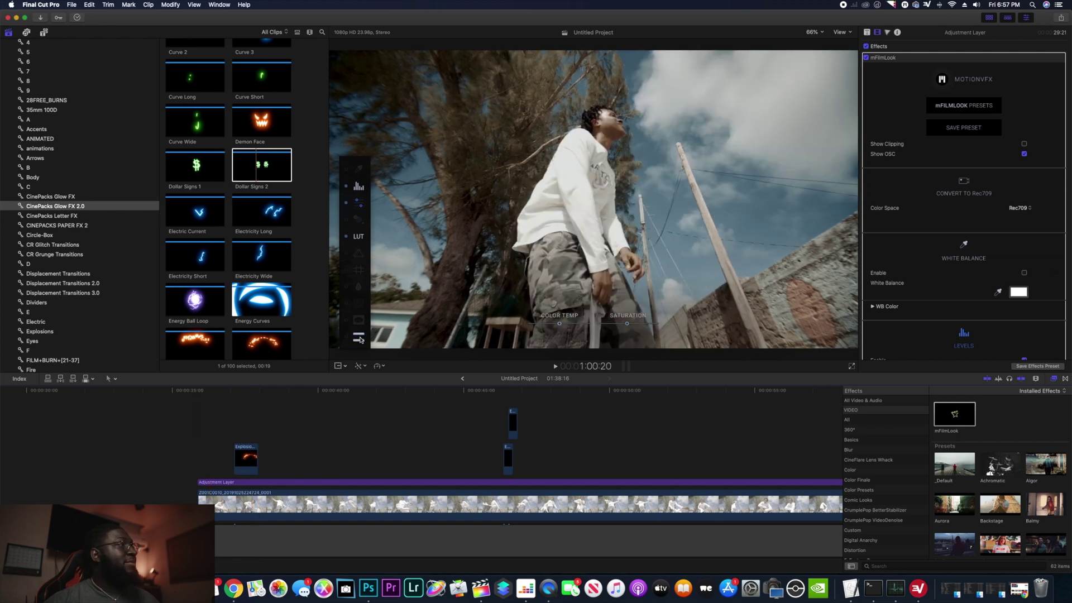
{"action": "scroll", "coordinate": [1025, 107], "scroll_direction": "down", "scroll_amount": 15}
{"action": "left_click", "coordinate": [1022, 116]}
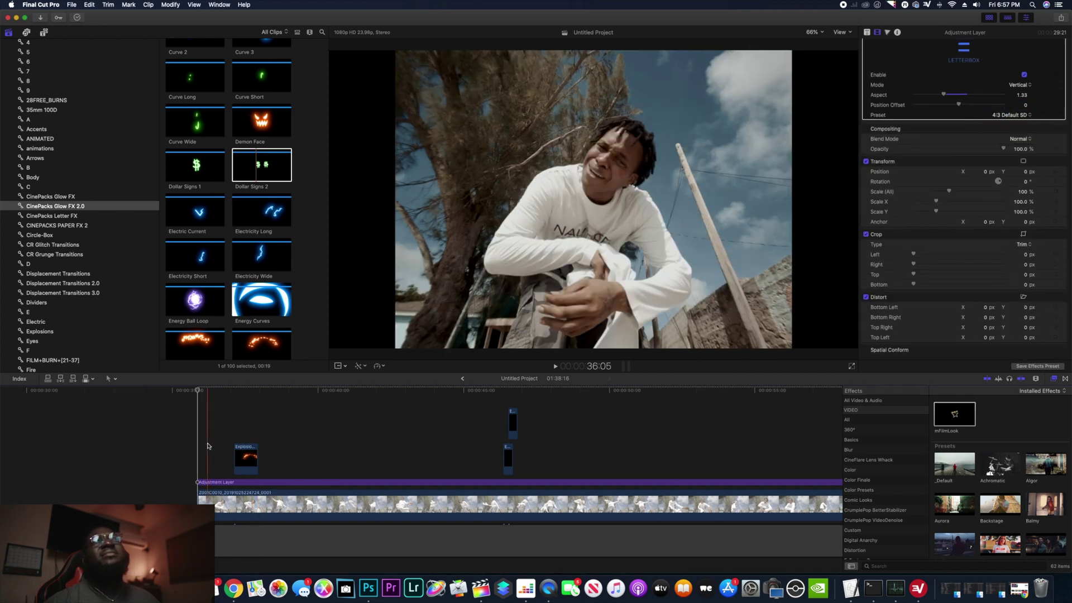
- Cut the footage clip and its adjustment layer at about 40:00 and again at about 46:00, ahead of the electricity clips
{"action": "left_click", "coordinate": [319, 500]}
{"action": "key", "text": "super+b"}
{"action": "key", "text": "super+shift+b"}
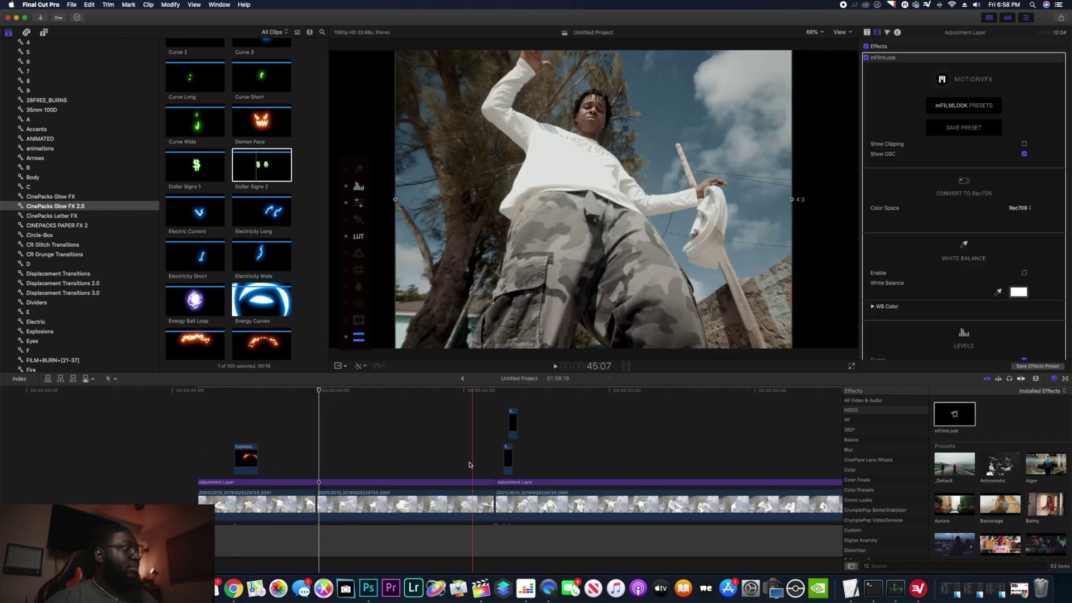
- Delete the footage and adjustment layer section between the explosion clip and the electricity clips
{"action": "left_click_drag", "start_coordinate": [485, 466], "coordinate": [431, 497]}
{"action": "key", "text": "Delete"}
{"action": "key", "text": "super+z"}
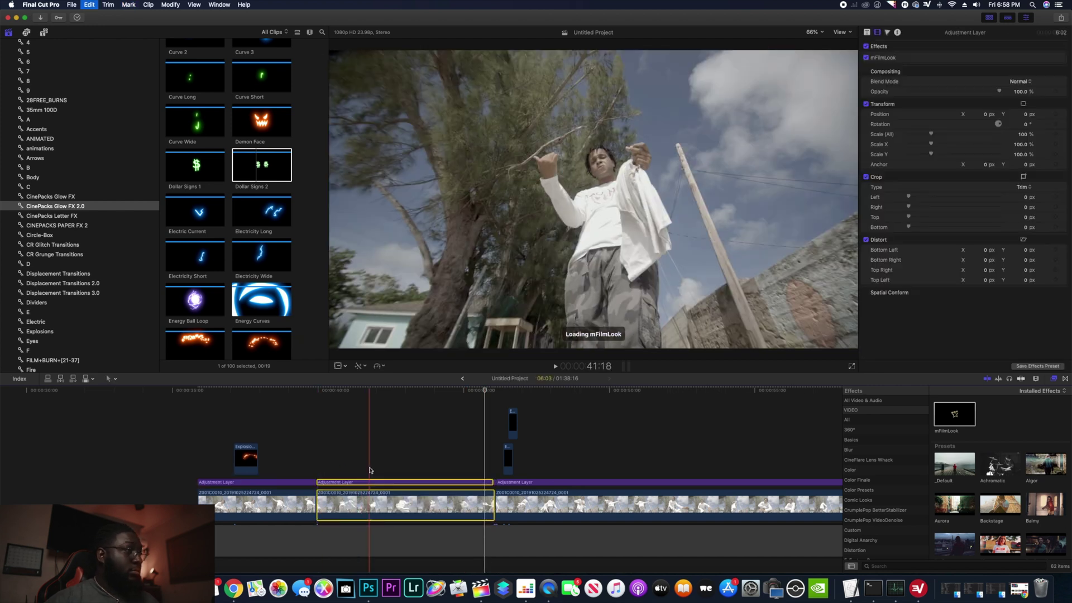
{"action": "key", "text": "Delete"}
- Try to move the footage, adjustment layer and electricity clips after the gap to an earlier time
{"action": "left_click_drag", "start_coordinate": [549, 395], "coordinate": [485, 497]}
{"action": "left_click_drag", "start_coordinate": [565, 496], "coordinate": [386, 497]}
{"action": "key", "text": "super+z"}
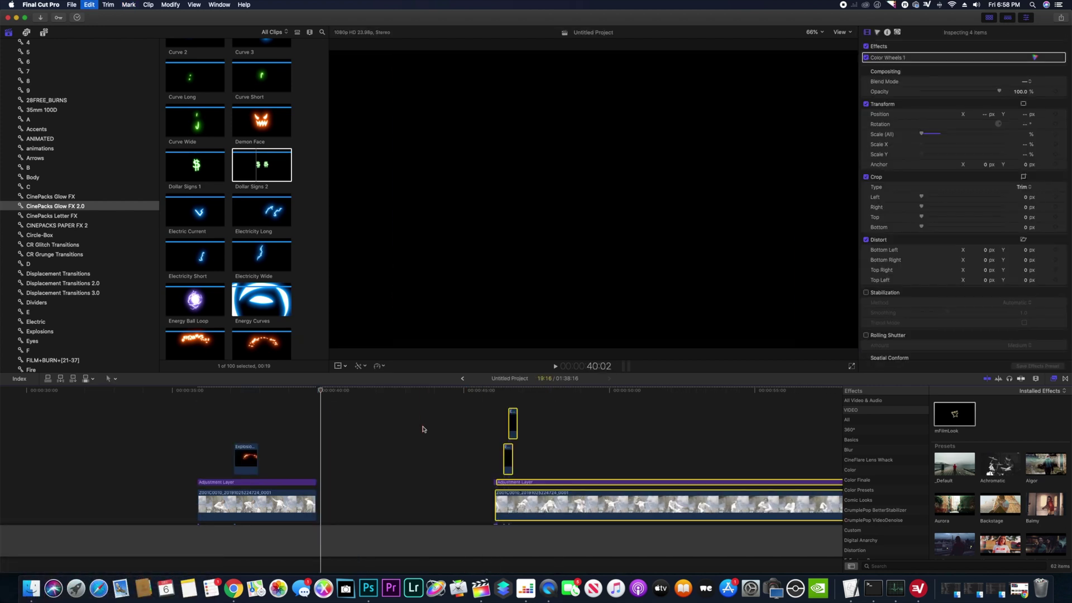
- Move all footage, adjustment layer and effect clips after the gap back against the end of the explosion section
{"action": "scroll", "coordinate": [423, 429], "scroll_direction": "right", "scroll_amount": 5}
{"action": "left_click_drag", "start_coordinate": [705, 417], "coordinate": [139, 510]}
{"action": "left_click_drag", "start_coordinate": [290, 509], "coordinate": [112, 505]}
{"action": "scroll", "coordinate": [124, 486], "scroll_direction": "left", "scroll_amount": 7}
{"action": "scroll", "coordinate": [399, 497], "scroll_direction": "right", "scroll_amount": 4}
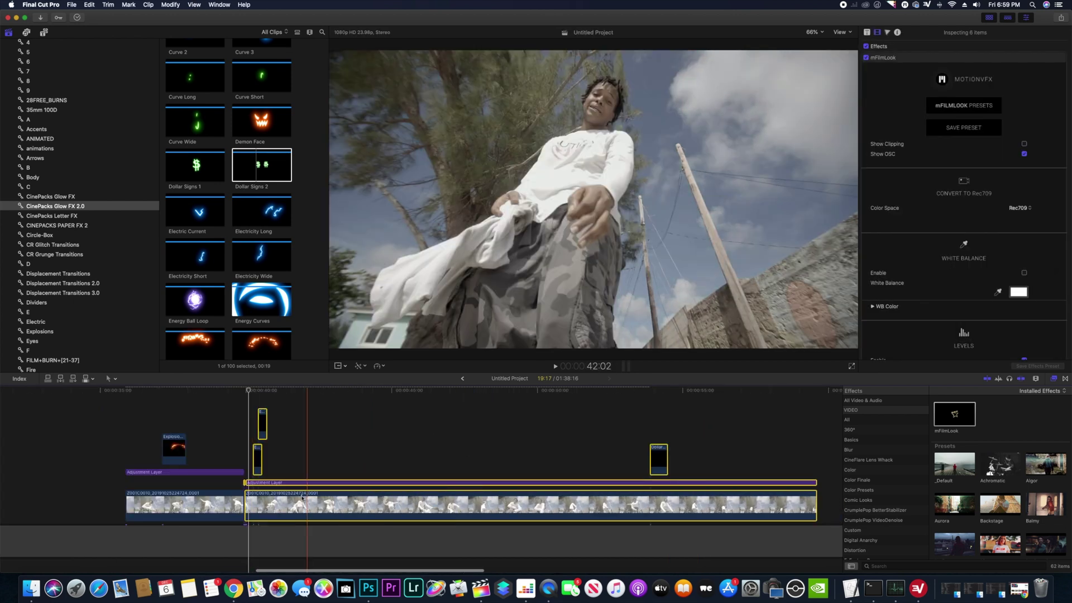
- Cut the footage and adjustment layer at about 41:18, after the electricity clips, and again shortly before the Dollar Signs 2 clip
{"action": "key", "text": "b"}
{"action": "left_click", "coordinate": [297, 497]}
{"action": "left_click", "coordinate": [329, 482]}
{"action": "key", "text": "a"}
{"action": "left_click_drag", "start_coordinate": [328, 458], "coordinate": [333, 491]}
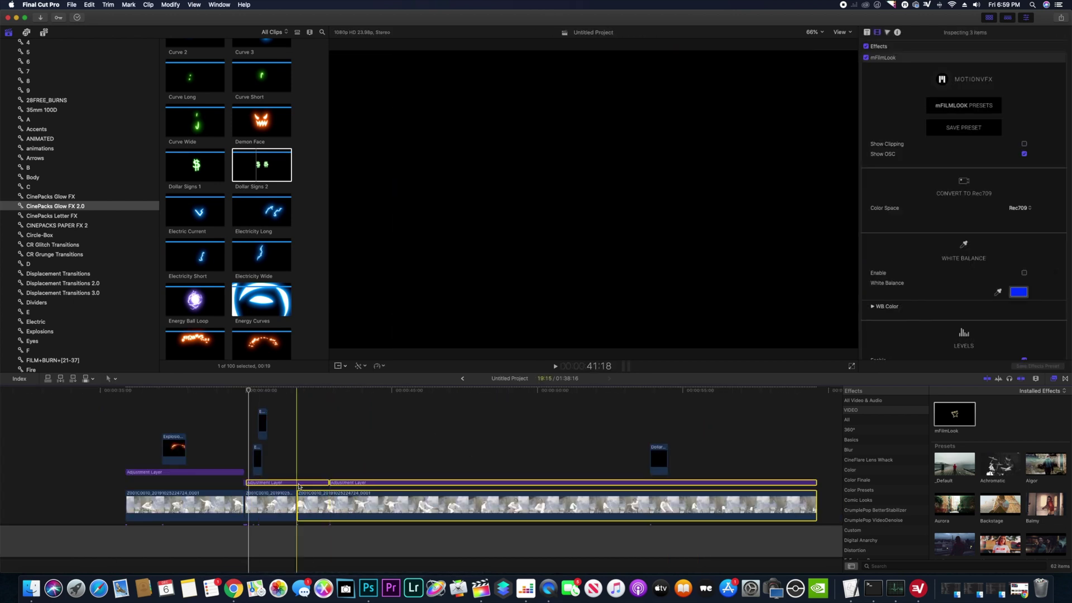
{"action": "key", "text": "b"}
{"action": "left_click", "coordinate": [297, 483]}
{"action": "left_click", "coordinate": [609, 502]}
{"action": "key", "text": "a"}
{"action": "scroll", "coordinate": [492, 480], "scroll_direction": "left", "scroll_amount": 1}
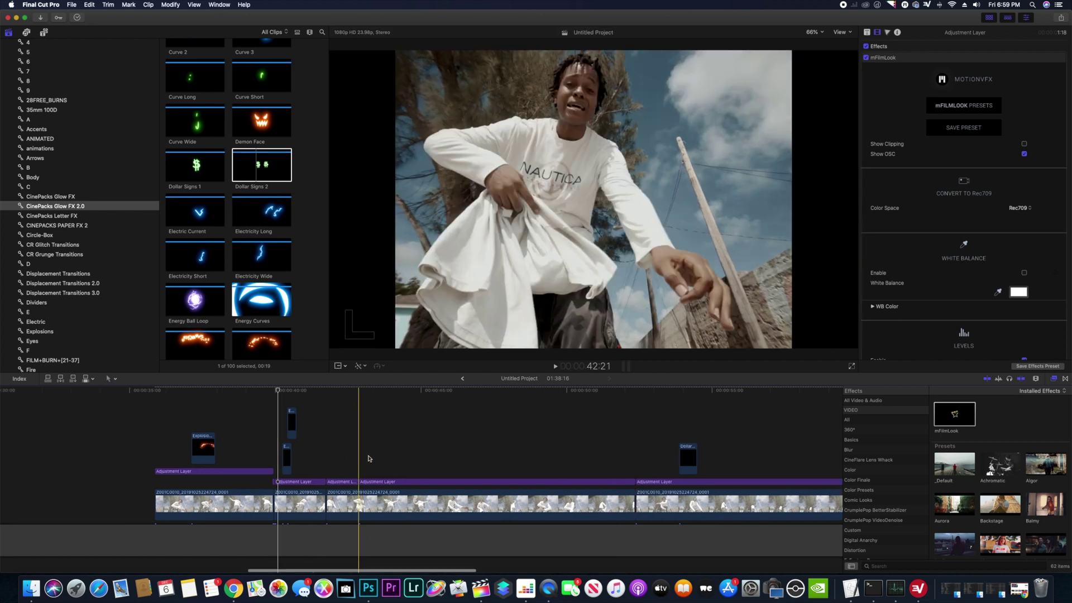
- Delete the section between the electricity and dollar-sign parts and move the remaining clips earlier to close the gap
{"action": "left_click_drag", "start_coordinate": [352, 457], "coordinate": [493, 502]}
{"action": "key", "text": "BackSpace"}
{"action": "left_click_drag", "start_coordinate": [647, 455], "coordinate": [397, 503]}
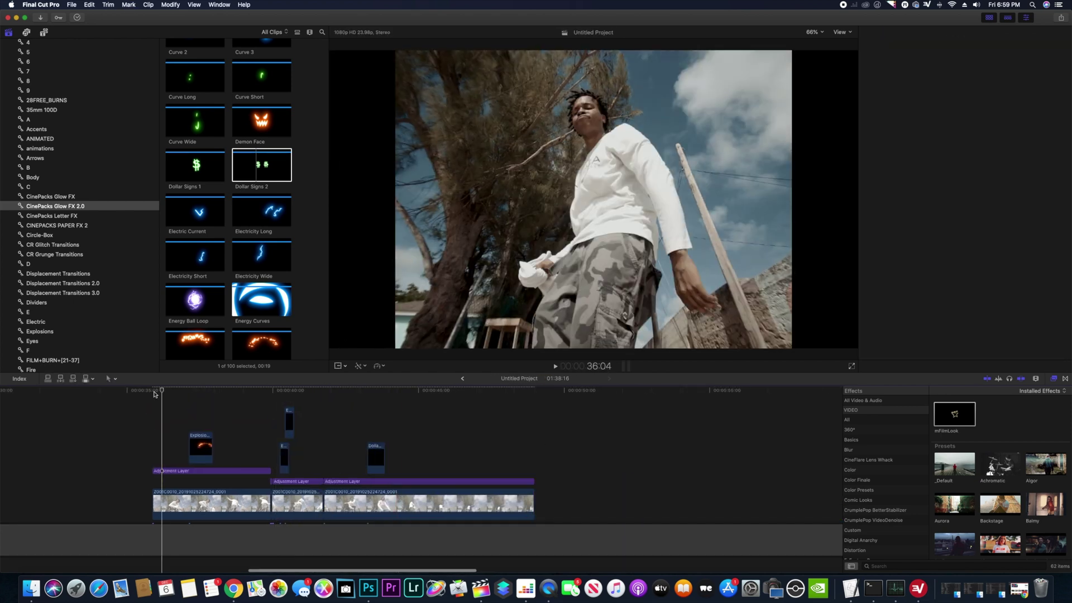